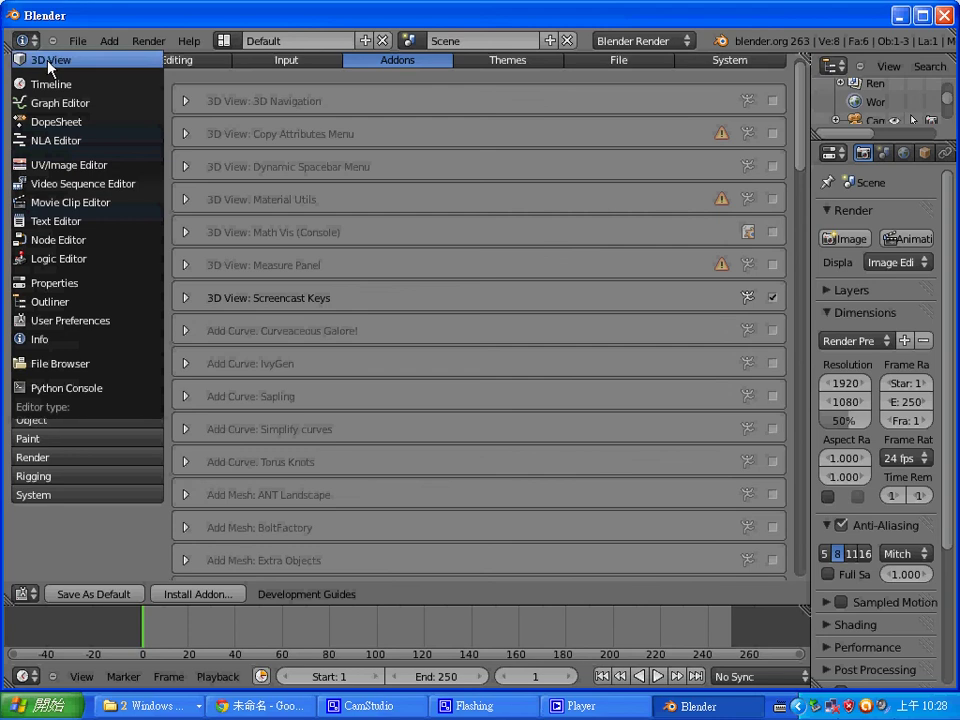
Switch the Info editor area to a 3D View and look through the add-on list in the preferences.
{"action": "left_click", "coordinate": [38, 56]}
{"action": "scroll", "coordinate": [459, 396], "scroll_direction": "down", "scroll_amount": 10}
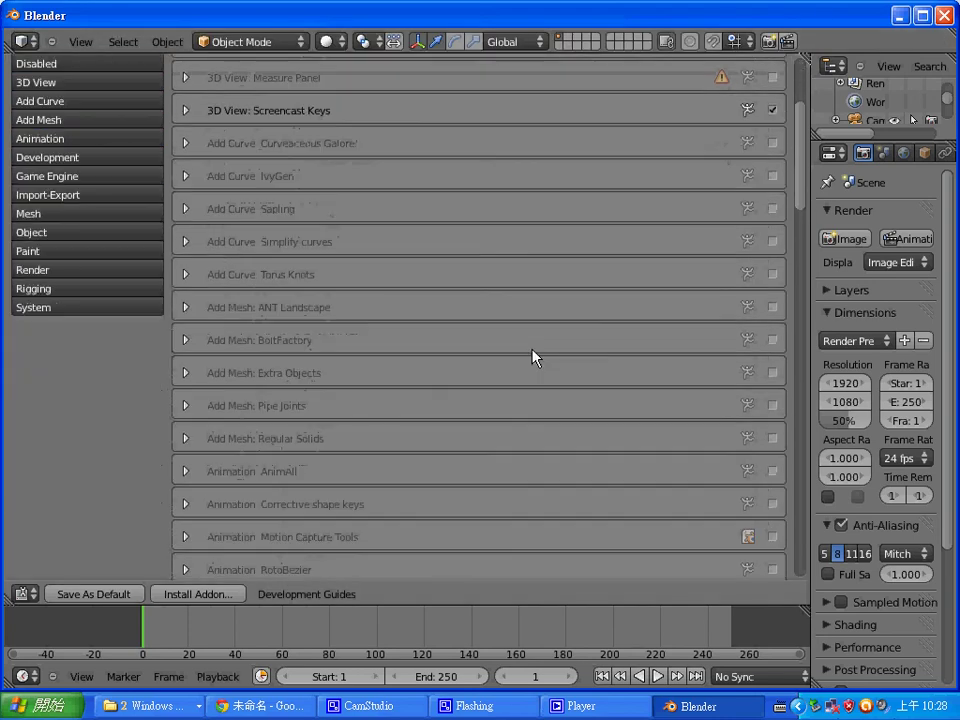
{"action": "scroll", "coordinate": [555, 388], "scroll_direction": "down", "scroll_amount": 7}
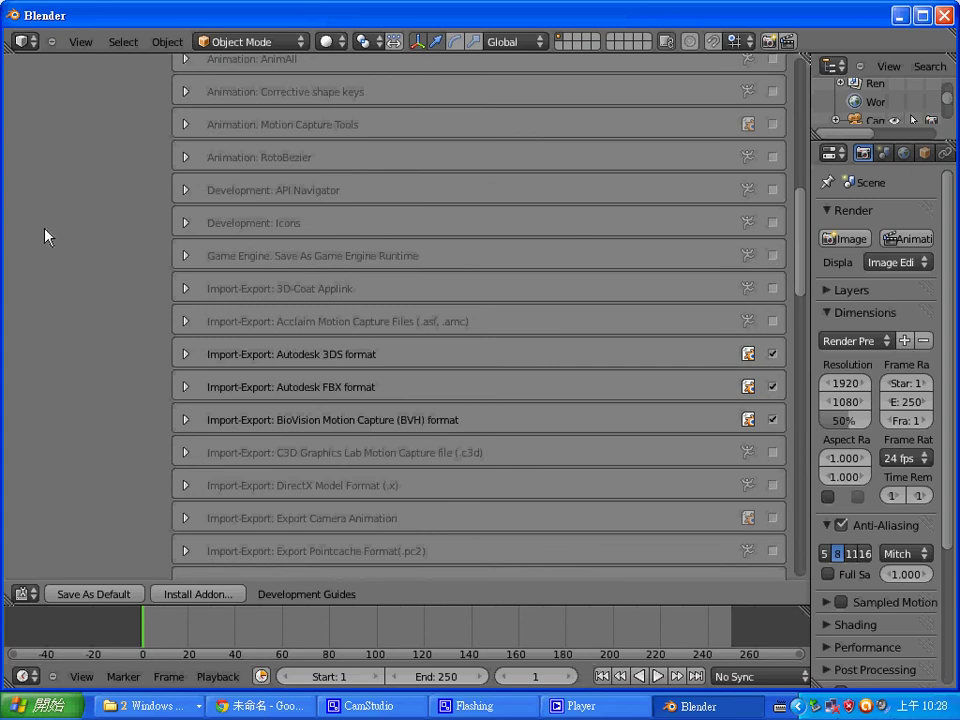
Switch the Timeline area to a 3D View and enlarge it upward over the add-on preferences.
{"action": "left_click", "coordinate": [22, 676]}
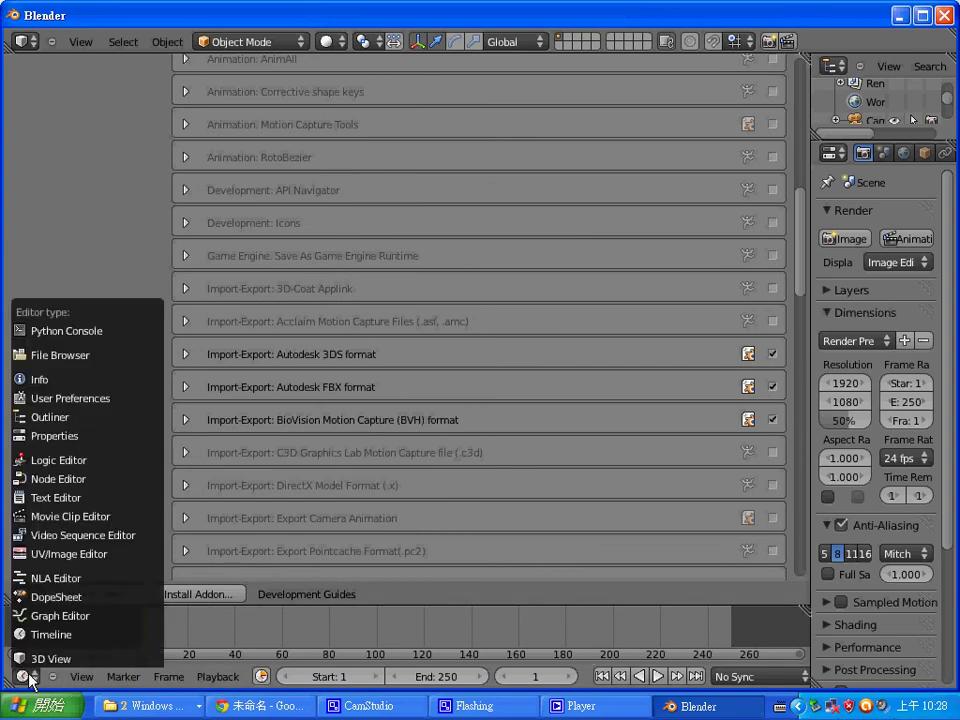
{"action": "left_click", "coordinate": [56, 657]}
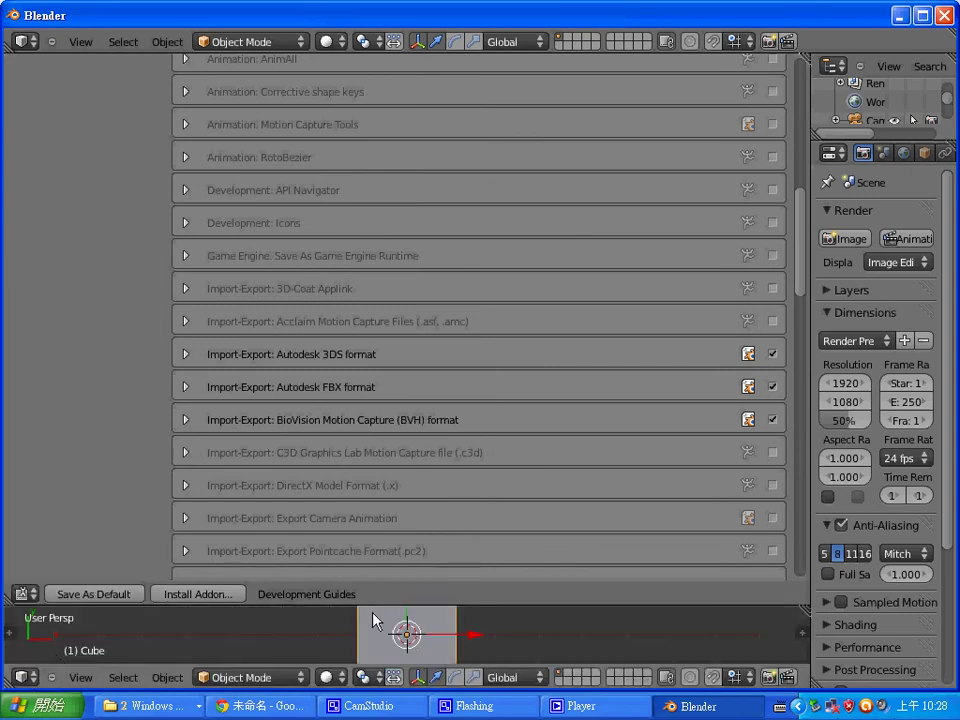
{"action": "left_click_drag", "start_coordinate": [377, 605], "coordinate": [415, 36]}
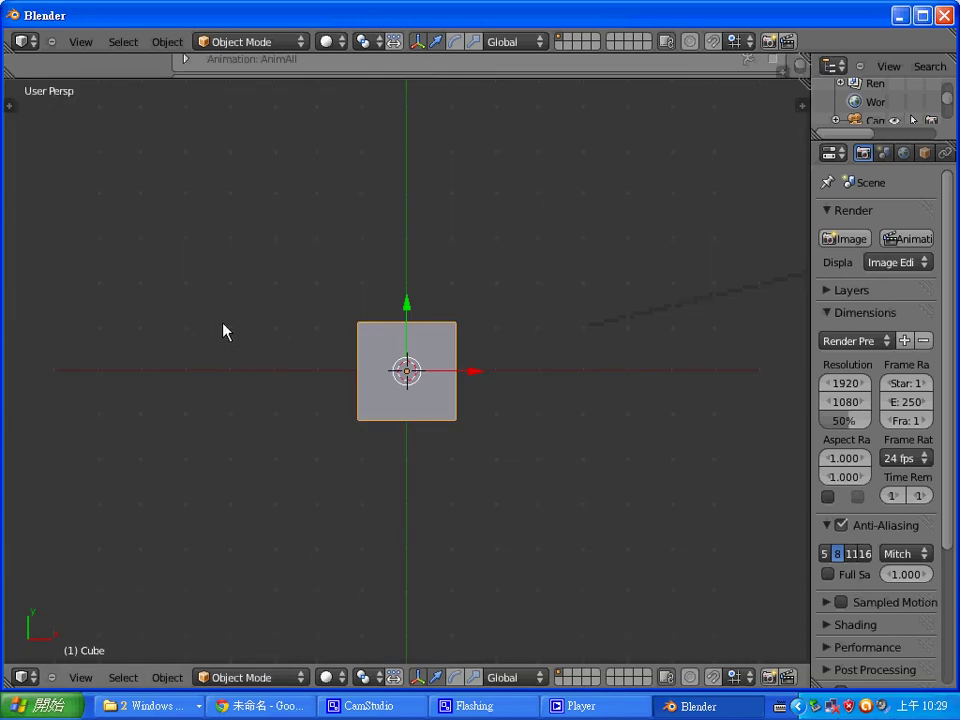
{"action": "mouse_move", "coordinate": [225, 330]}
{"action": "middle_mouse_down"}
{"action": "mouse_move", "coordinate": [264, 334]}
{"action": "mouse_move", "coordinate": [231, 343]}
{"action": "mouse_move", "coordinate": [216, 376]}
{"action": "mouse_move", "coordinate": [210, 339]}
{"action": "middle_mouse_up"}
{"action": "left_click", "coordinate": [80, 677]}
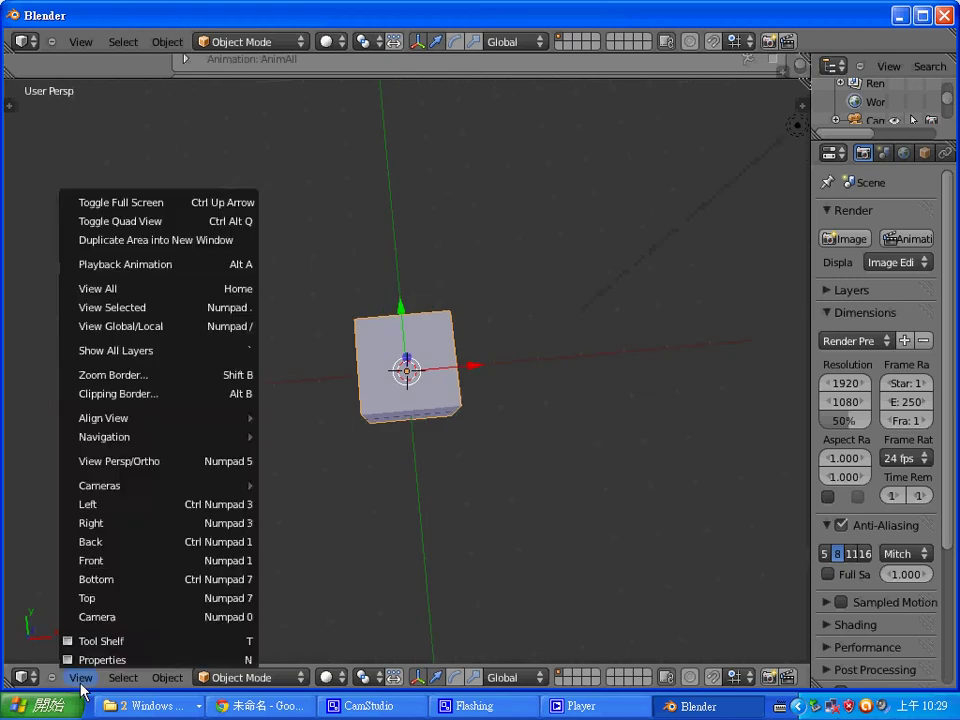
{"action": "left_click", "coordinate": [322, 427]}
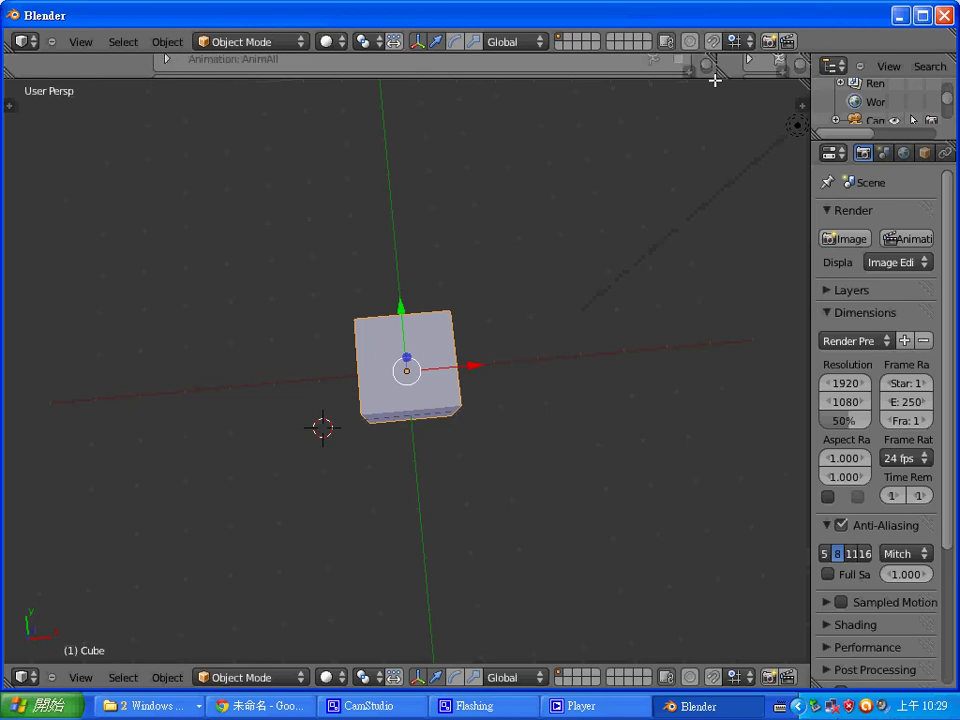
Shrink the lower 3D View to a low strip and make one of the two preferences areas above it narrow.
{"action": "left_click_drag", "start_coordinate": [660, 77], "coordinate": [591, 495]}
{"action": "left_click_drag", "start_coordinate": [713, 204], "coordinate": [177, 238]}
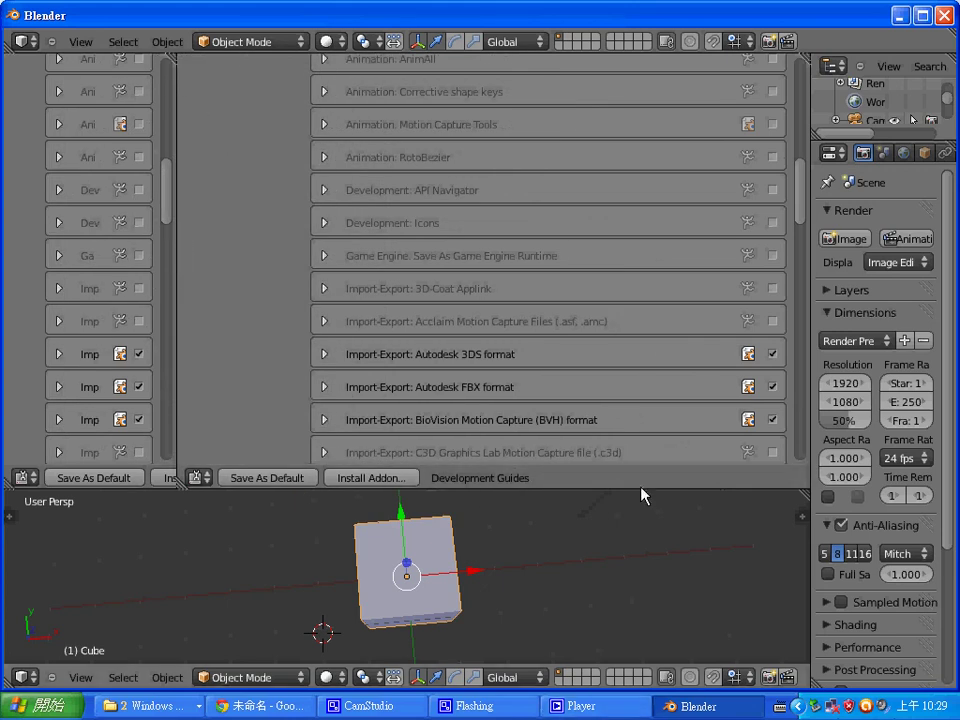
{"action": "left_click_drag", "start_coordinate": [641, 489], "coordinate": [636, 594]}
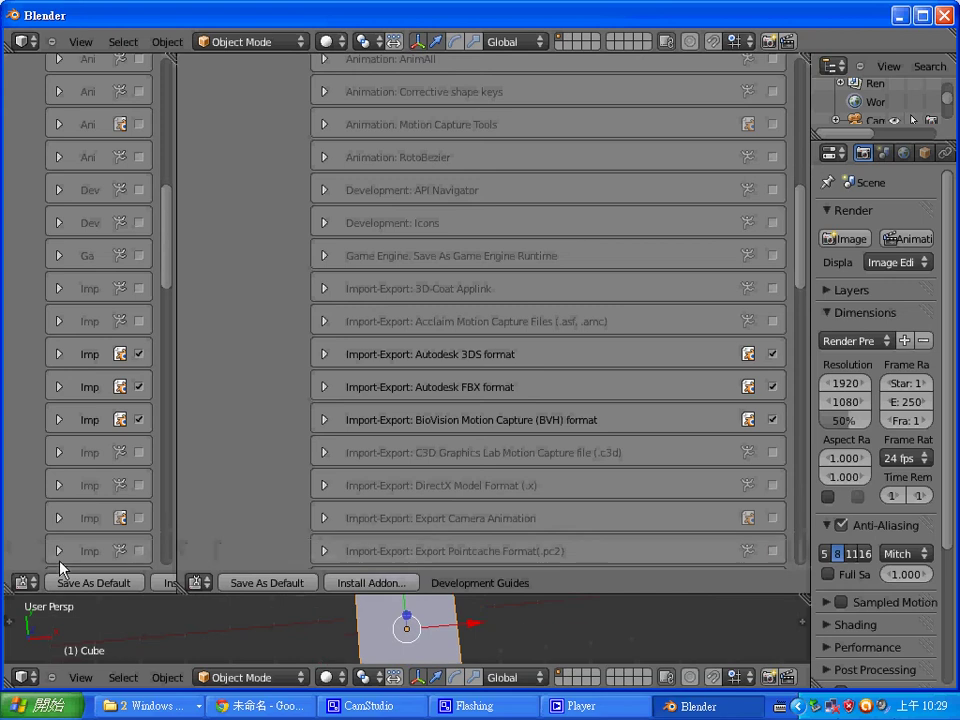
Switch the narrow preferences area to a 3D View and widen it over the neighbouring preferences area.
{"action": "left_click", "coordinate": [30, 582]}
{"action": "left_click", "coordinate": [60, 561]}
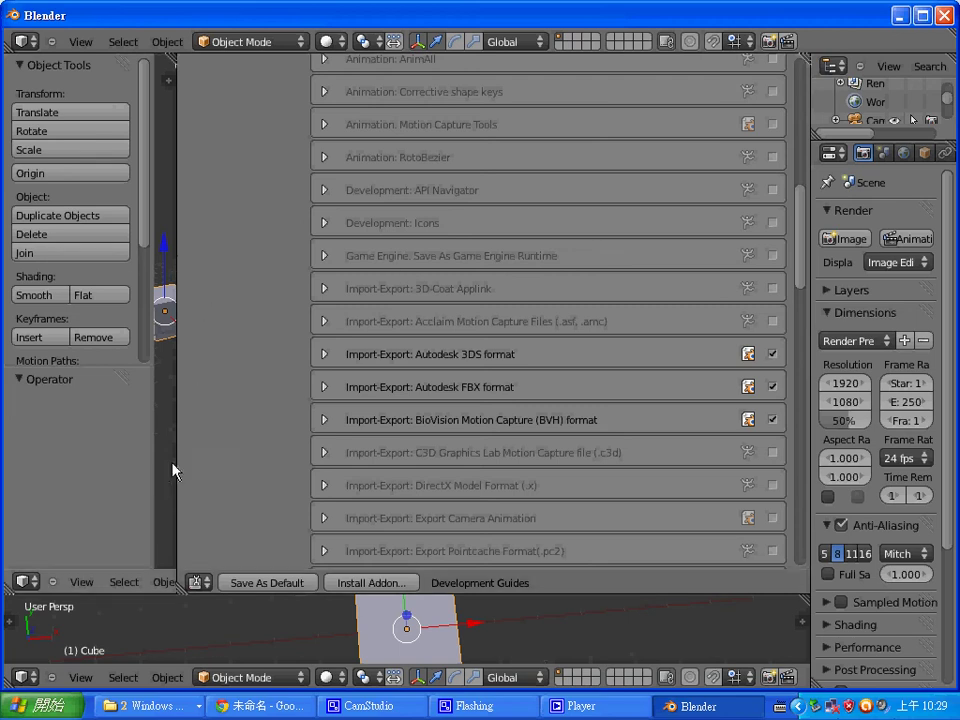
{"action": "left_click_drag", "start_coordinate": [176, 462], "coordinate": [697, 363]}
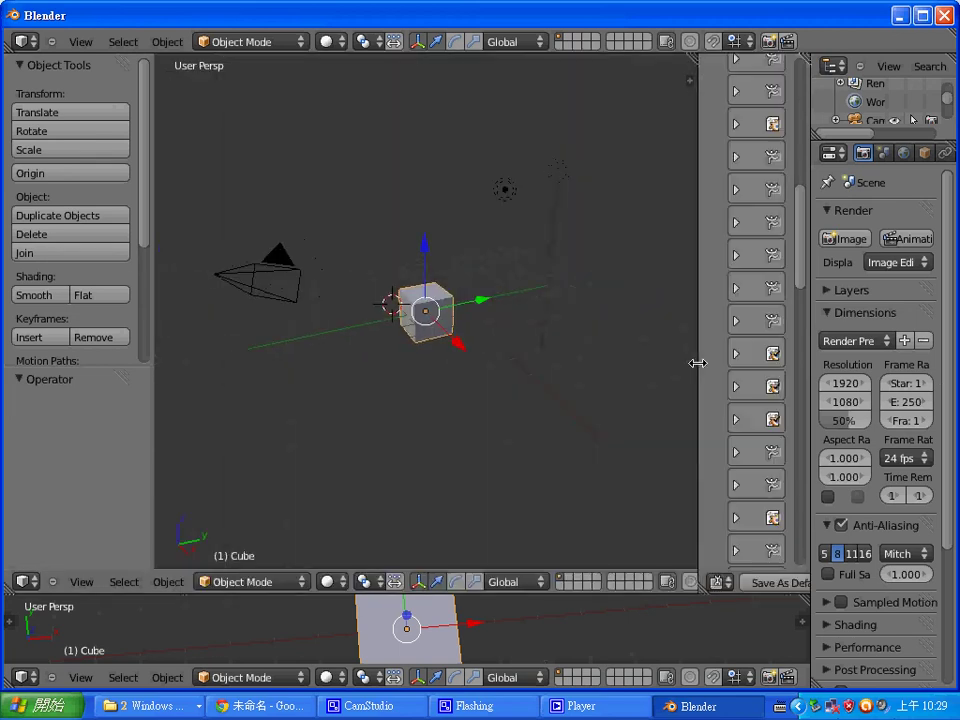
Join the two areas above the lower 3D View into one, letting the preferences area take over.
{"action": "right_click", "coordinate": [700, 500]}
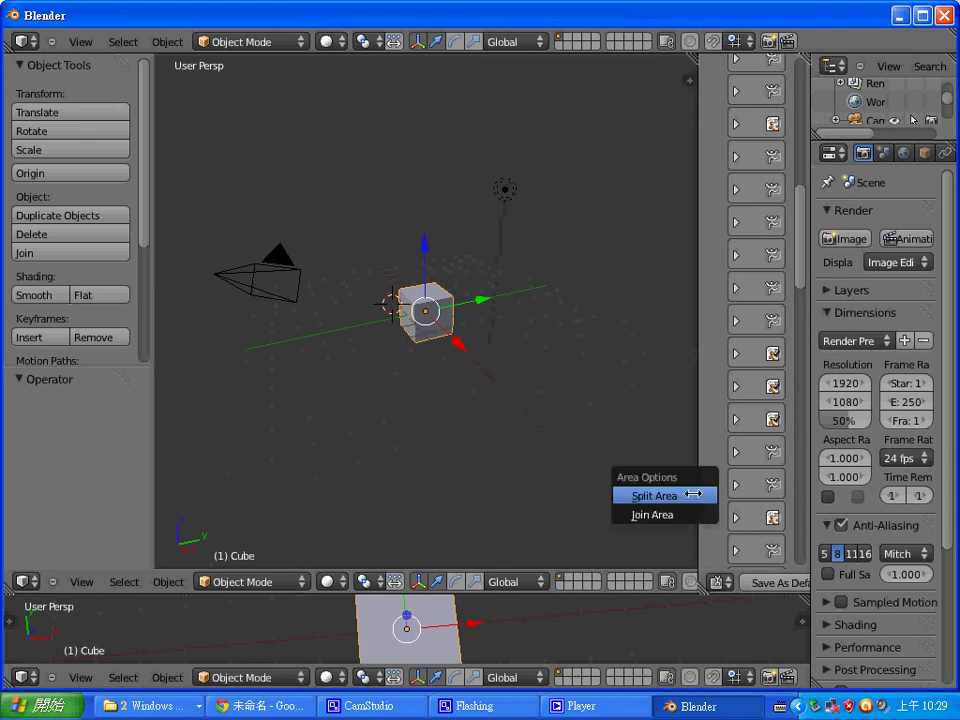
{"action": "left_click", "coordinate": [692, 514]}
{"action": "left_click", "coordinate": [580, 440]}
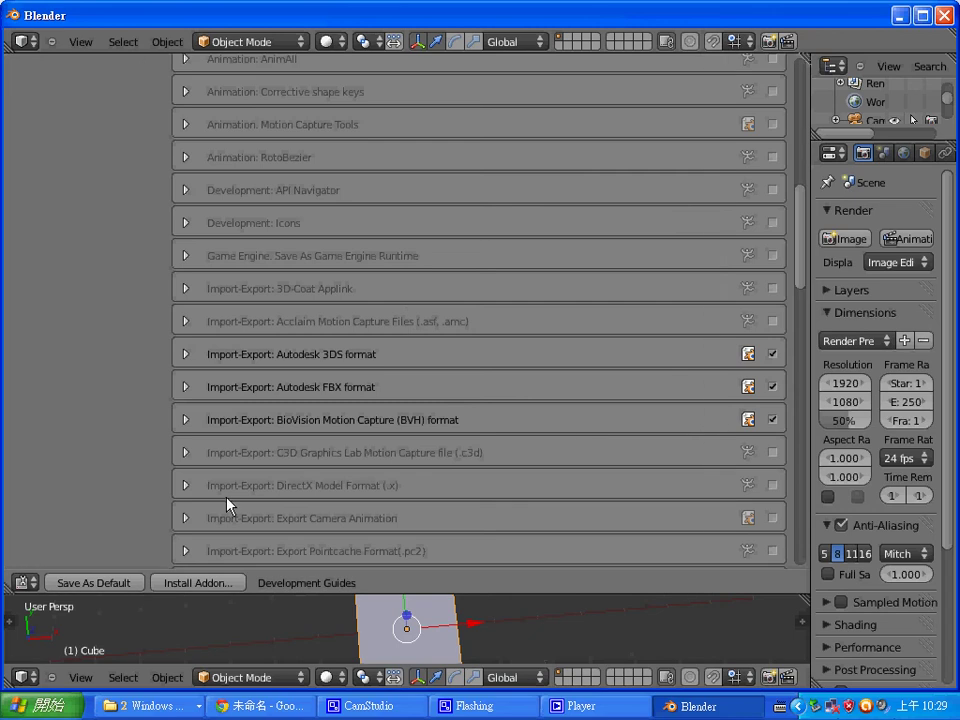
Switch the preferences area to a 3D View and enlarge it downward until only the lower view's header remains.
{"action": "left_click", "coordinate": [22, 582]}
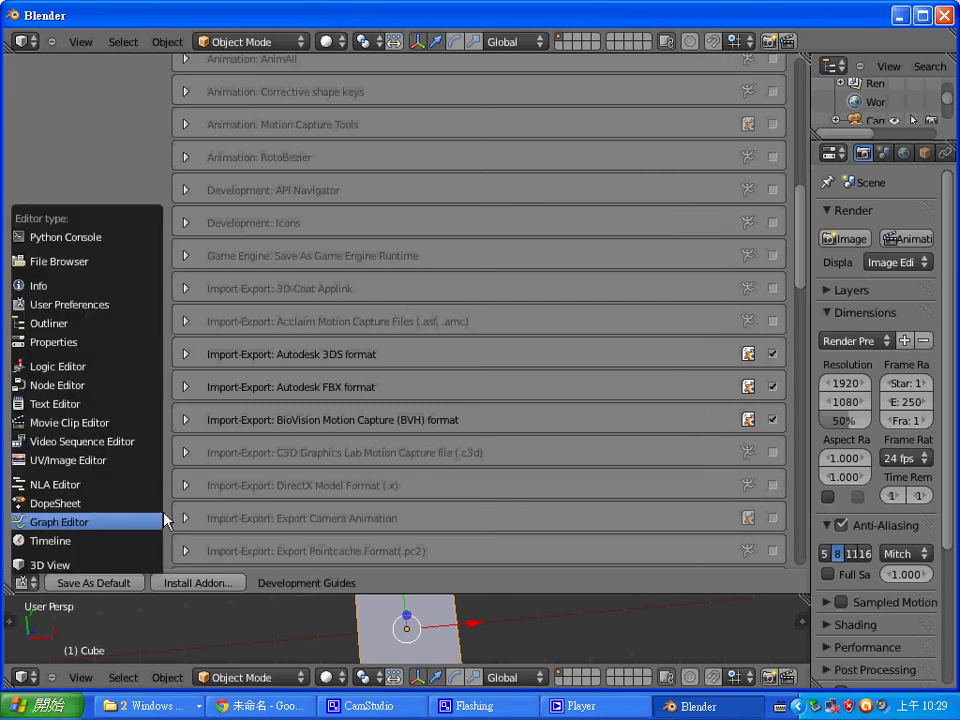
{"action": "left_click", "coordinate": [95, 572]}
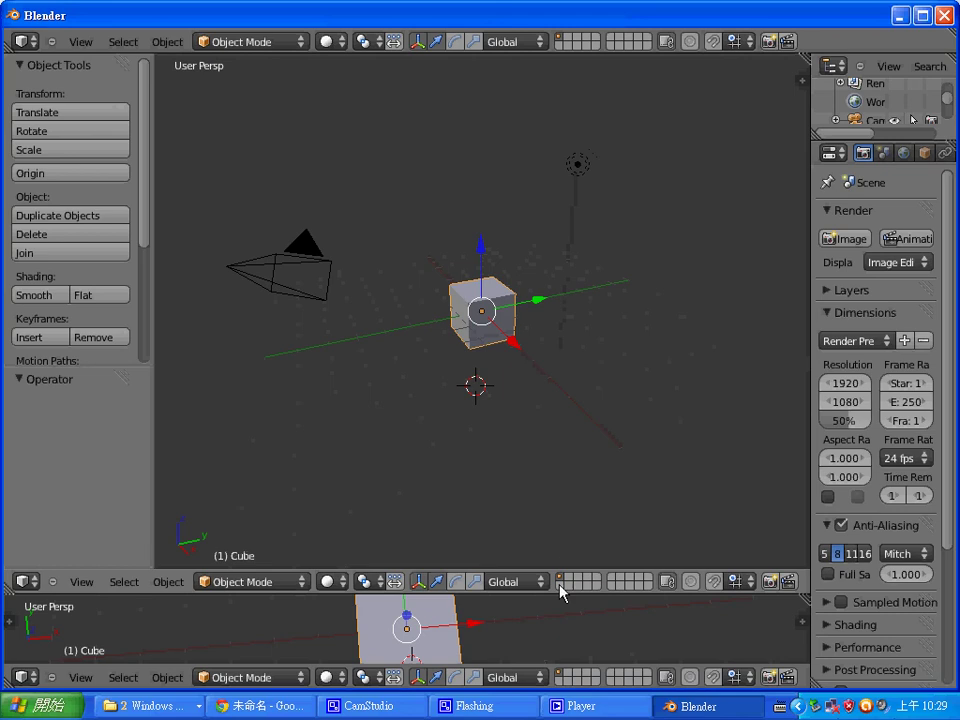
{"action": "left_click_drag", "start_coordinate": [559, 598], "coordinate": [545, 648]}
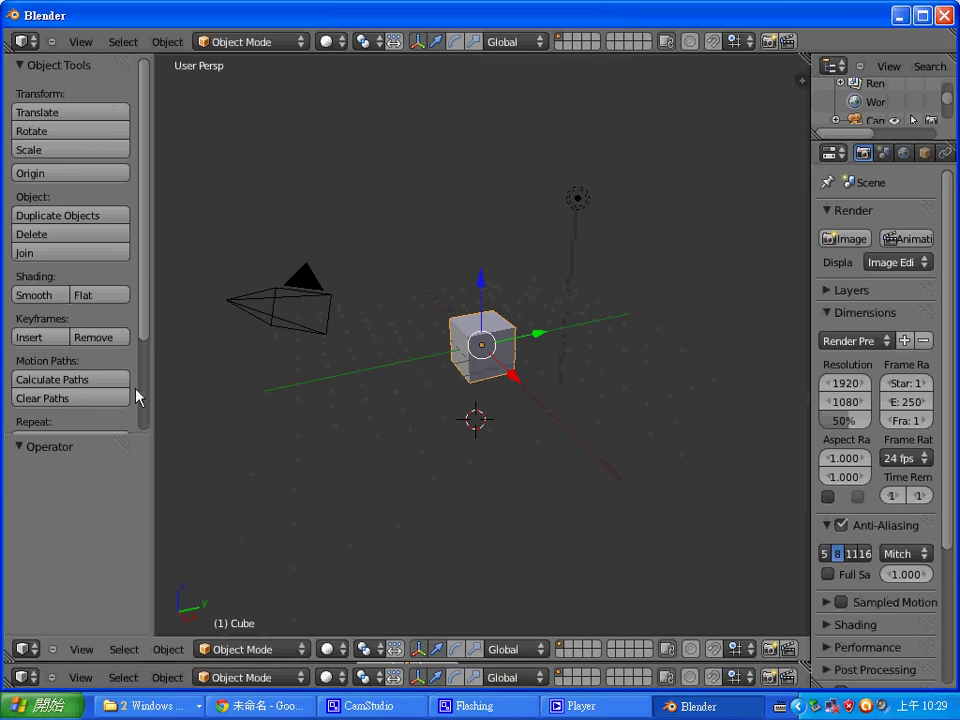
Set the large 3D View to the top view in orthographic projection.
{"action": "left_click", "coordinate": [79, 650]}
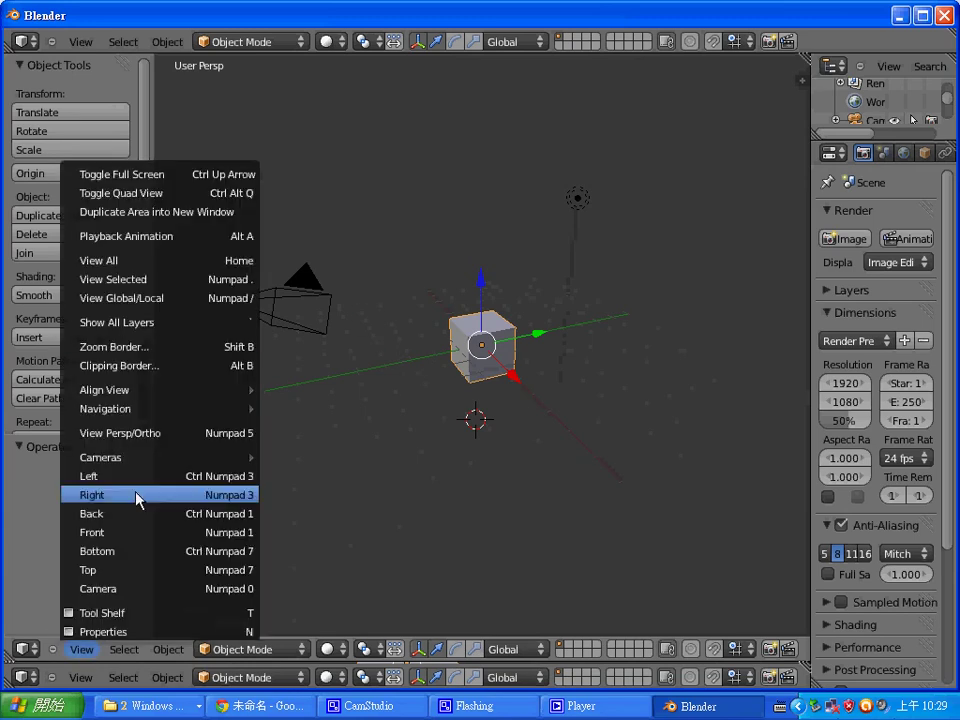
{"action": "left_click", "coordinate": [135, 570]}
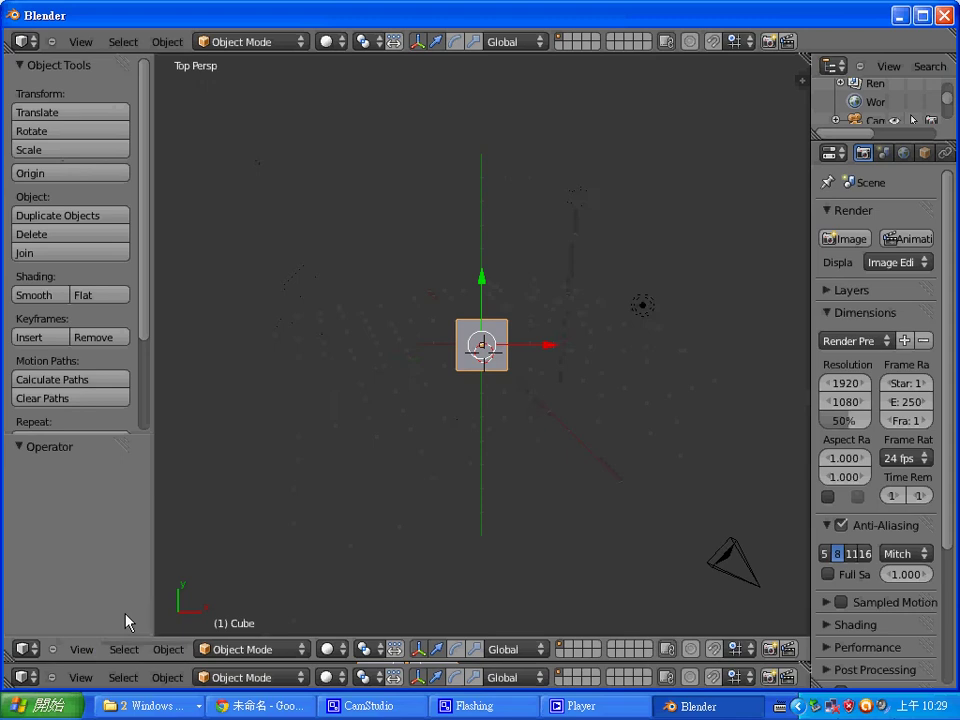
{"action": "left_click", "coordinate": [79, 650]}
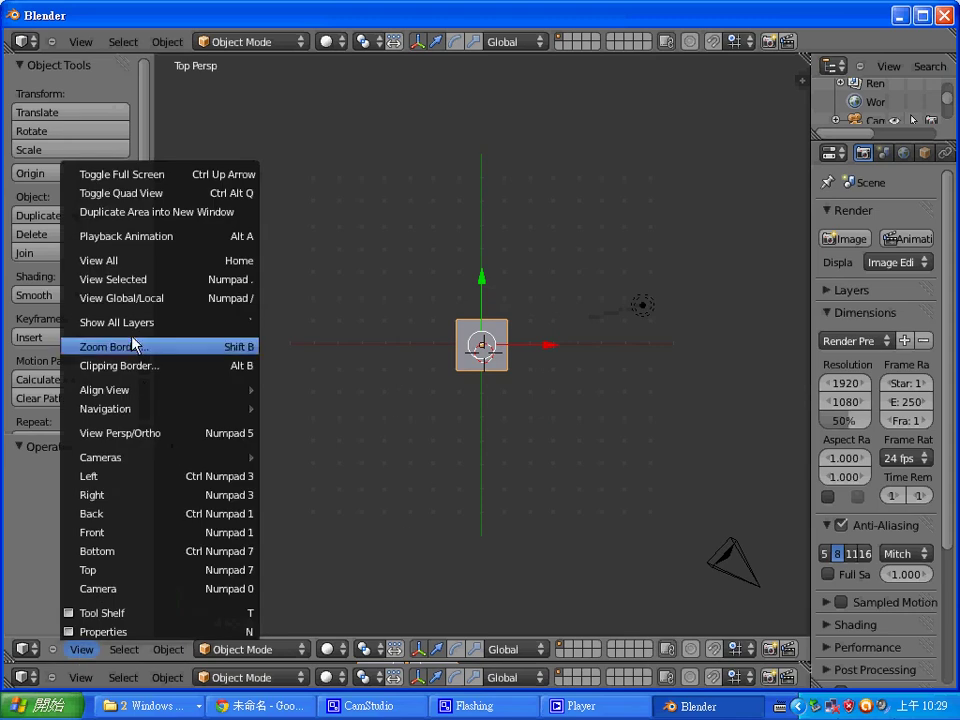
{"action": "left_click", "coordinate": [150, 433]}
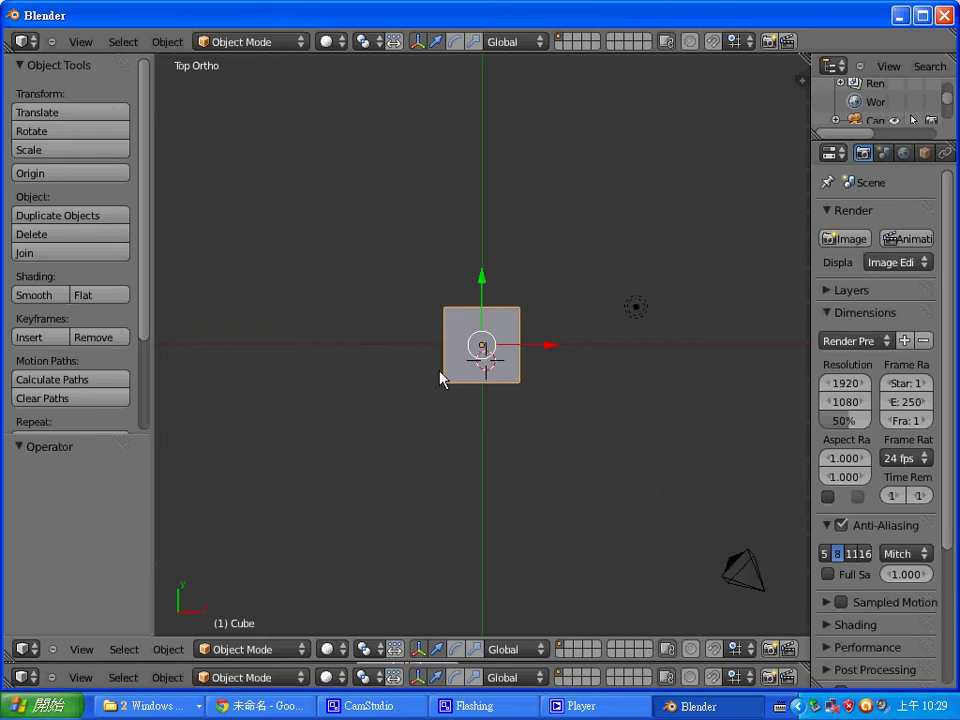
Enter Edit Mode on the cube and delete all of its vertices.
{"action": "key", "text": "Tab"}
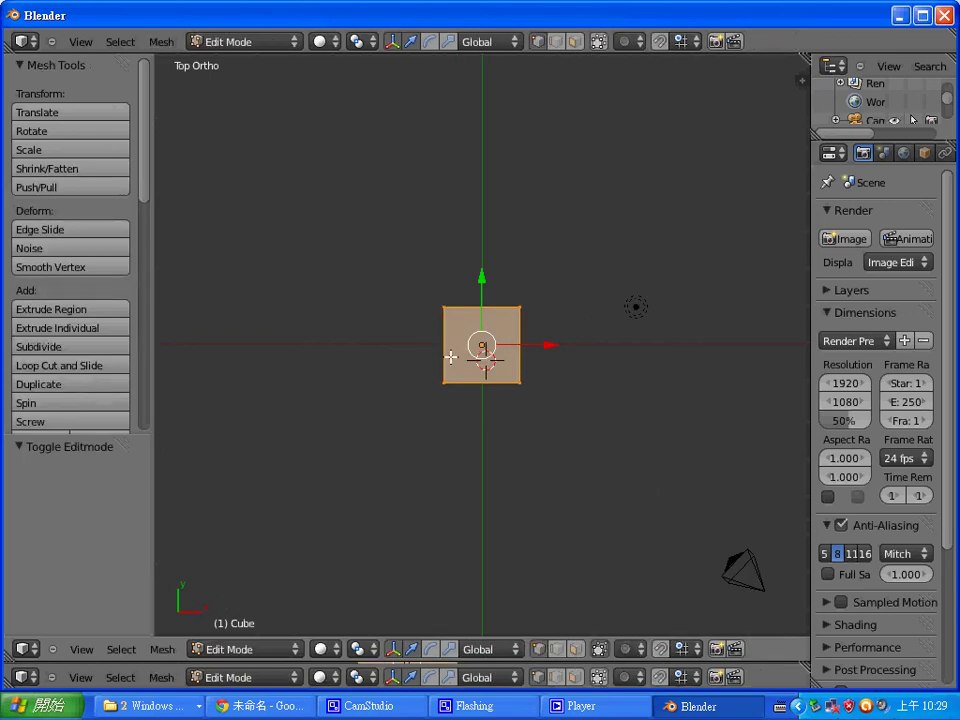
{"action": "key", "text": "x"}
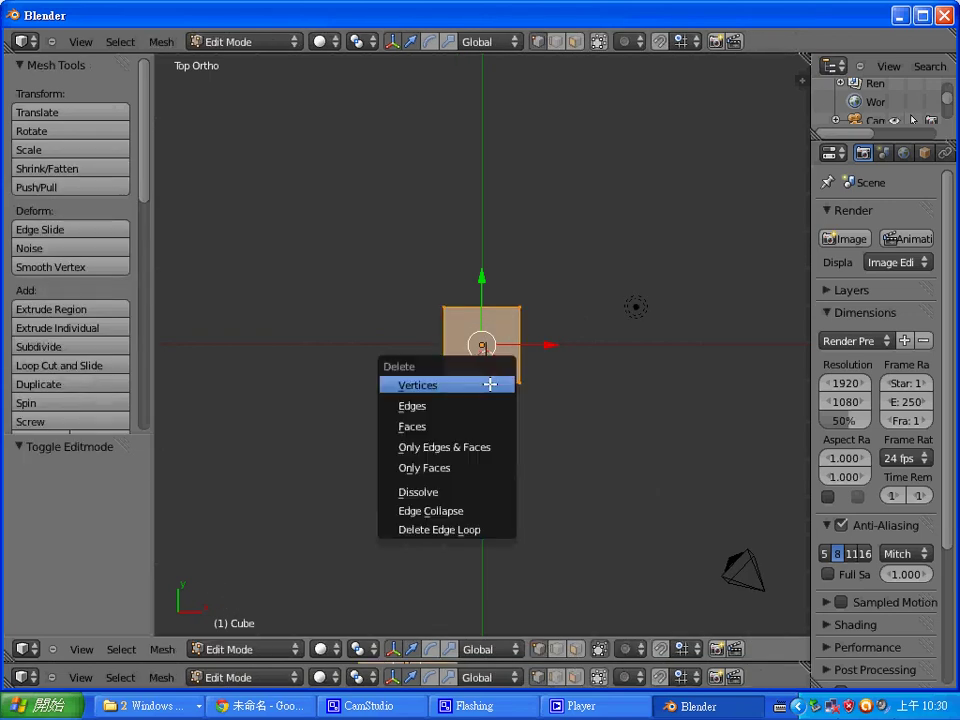
{"action": "left_click", "coordinate": [490, 384]}
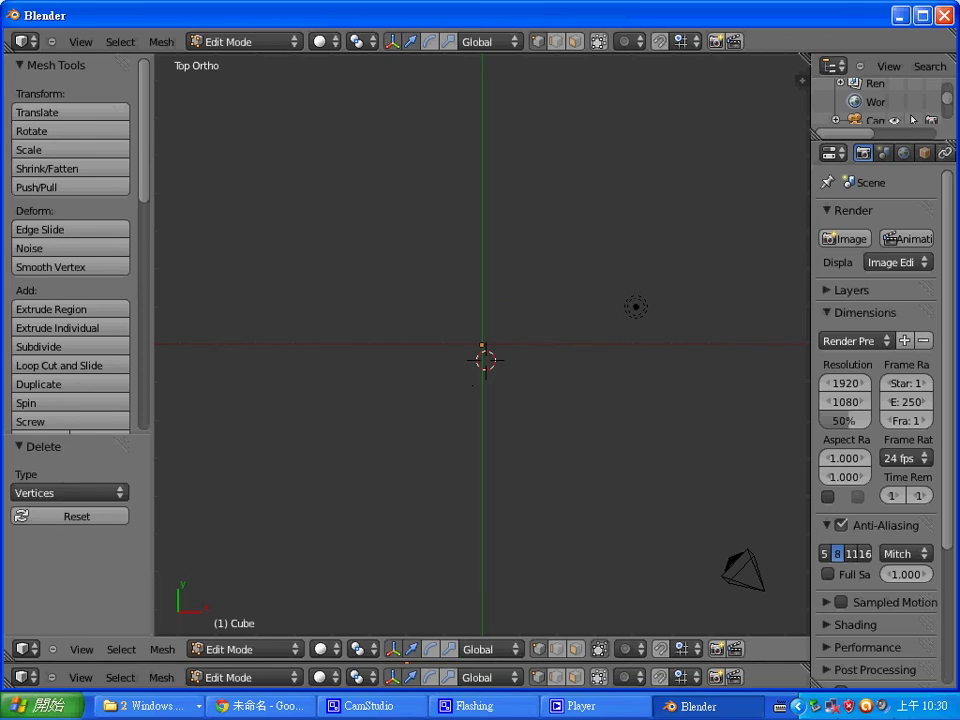
Rename the Cube object as spoon.
{"action": "left_click", "coordinate": [924, 153]}
{"action": "left_click", "coordinate": [888, 214]}
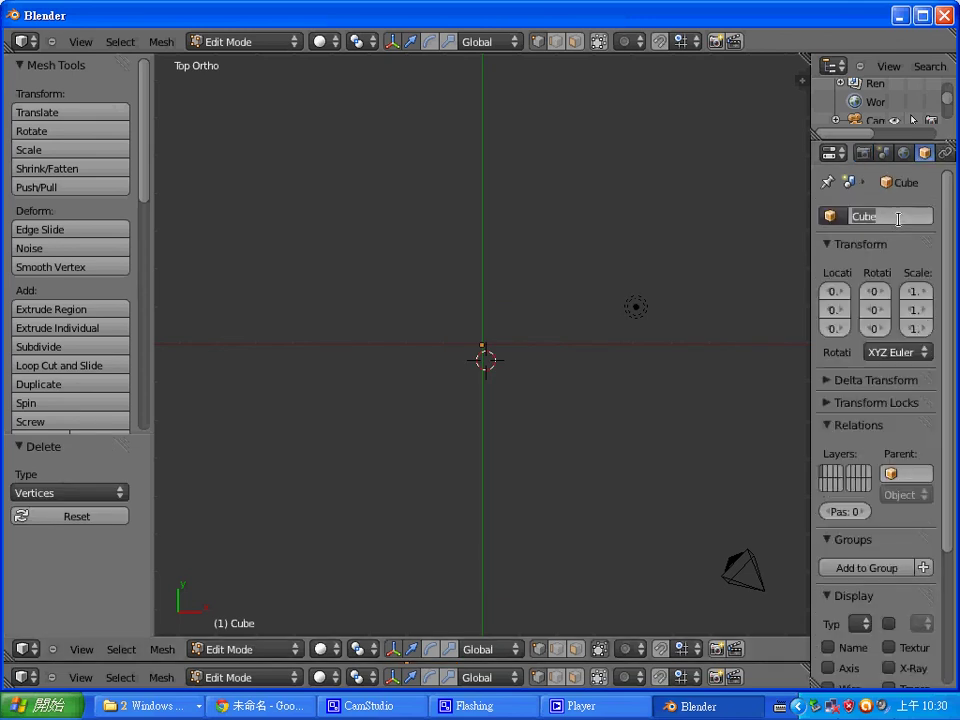
{"action": "type", "text": "spoon"}
{"action": "key", "text": "Return"}
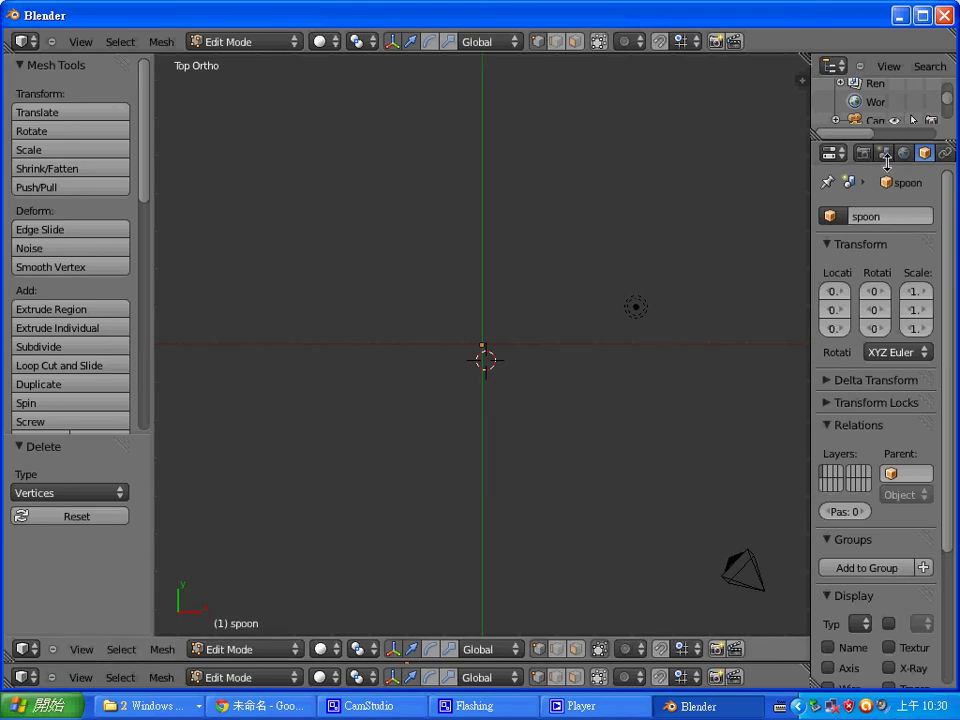
Widen the properties area and add a Mirror modifier to the spoon object.
{"action": "left_click_drag", "start_coordinate": [811, 302], "coordinate": [758, 300]}
{"action": "left_click", "coordinate": [913, 153]}
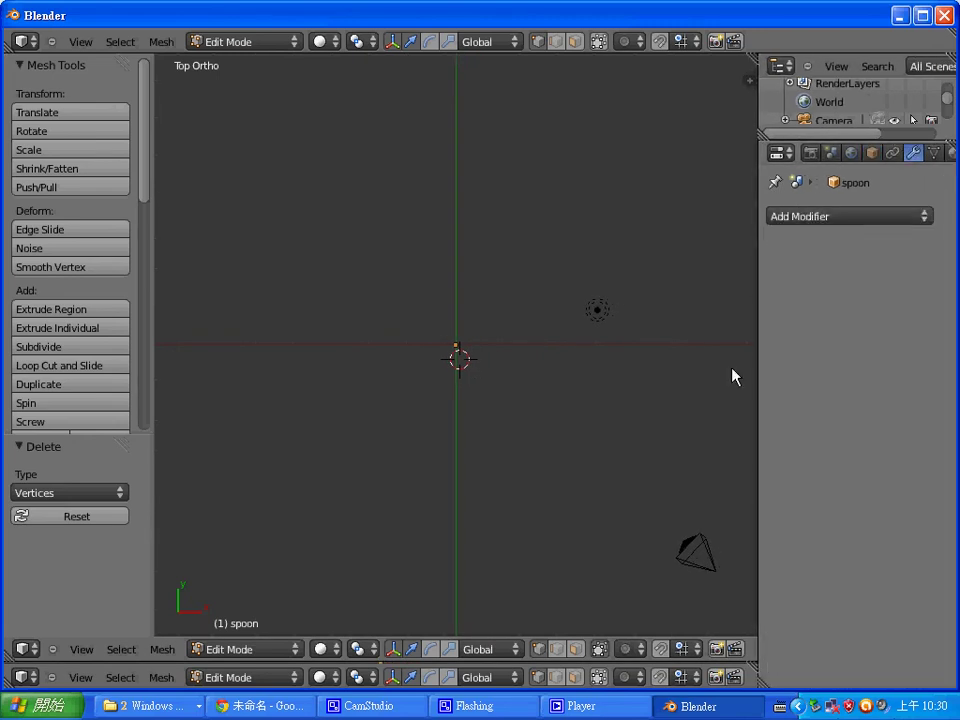
{"action": "left_click", "coordinate": [816, 216]}
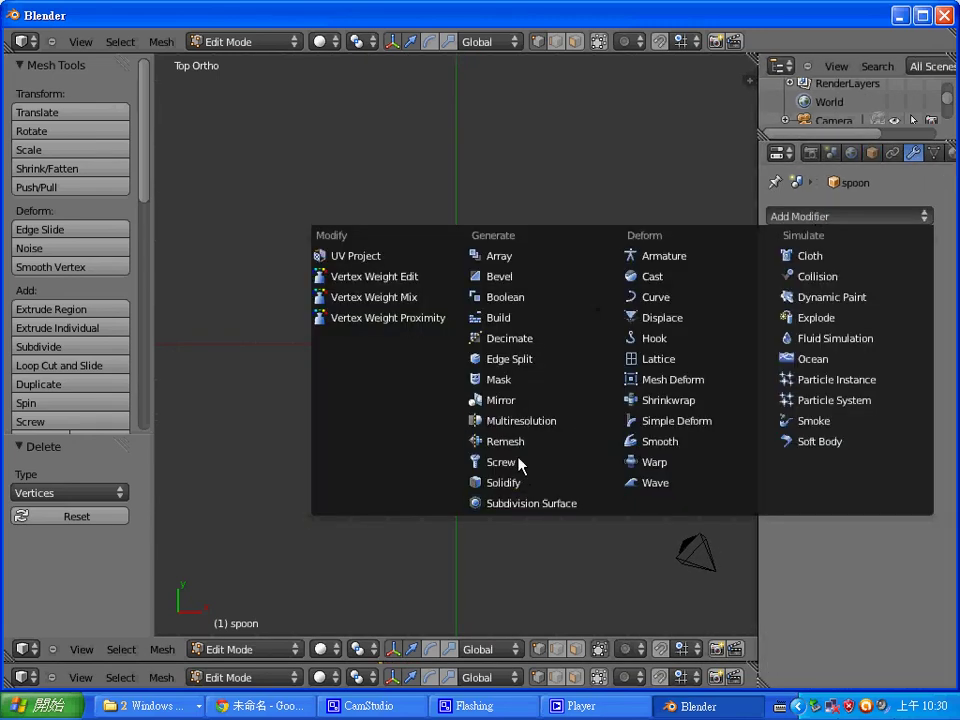
{"action": "left_click", "coordinate": [493, 402]}
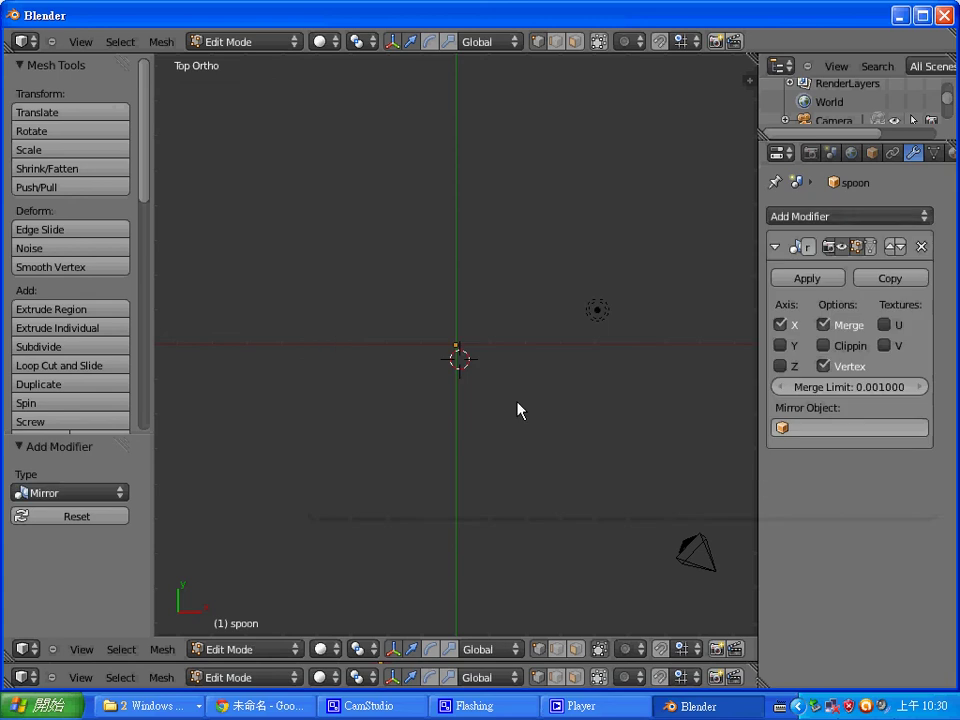
Place a curved chain of four connected vertices just beside the Y axis, above the origin, as half of the spoon outline.
{"action": "right_click", "coordinate": [468, 189], "text": "ctrl"}
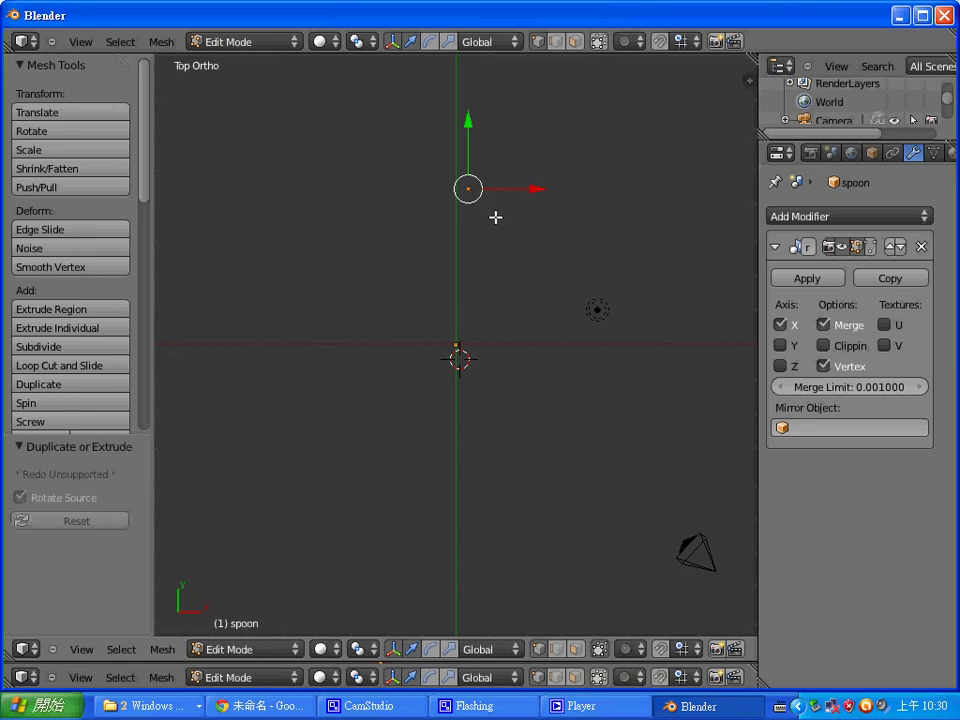
{"action": "right_click", "coordinate": [486, 206], "text": "ctrl"}
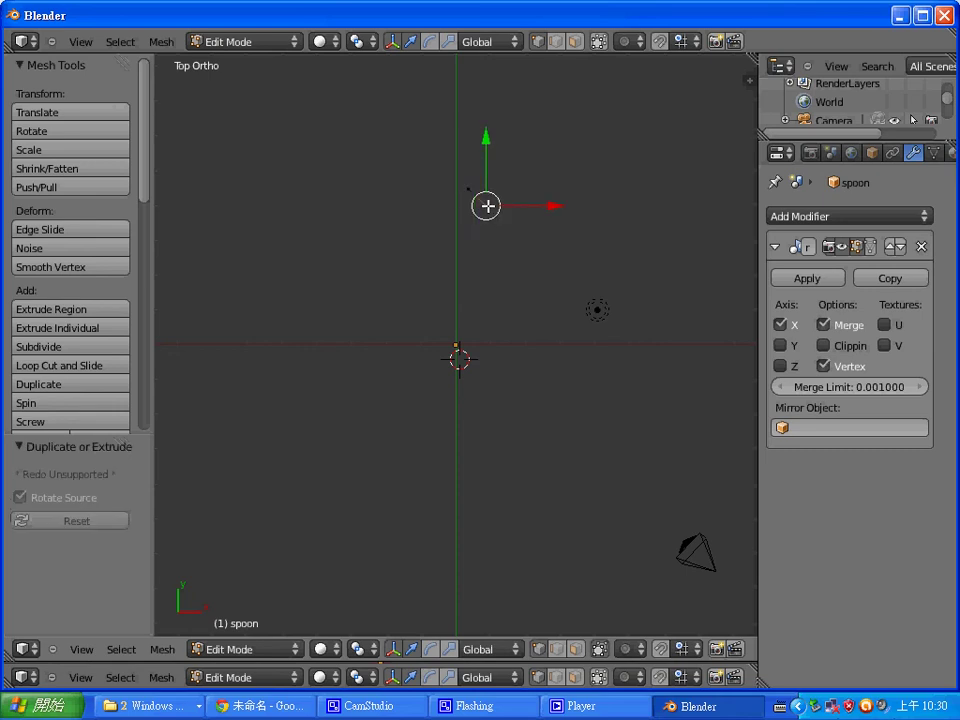
{"action": "left_click", "coordinate": [491, 226]}
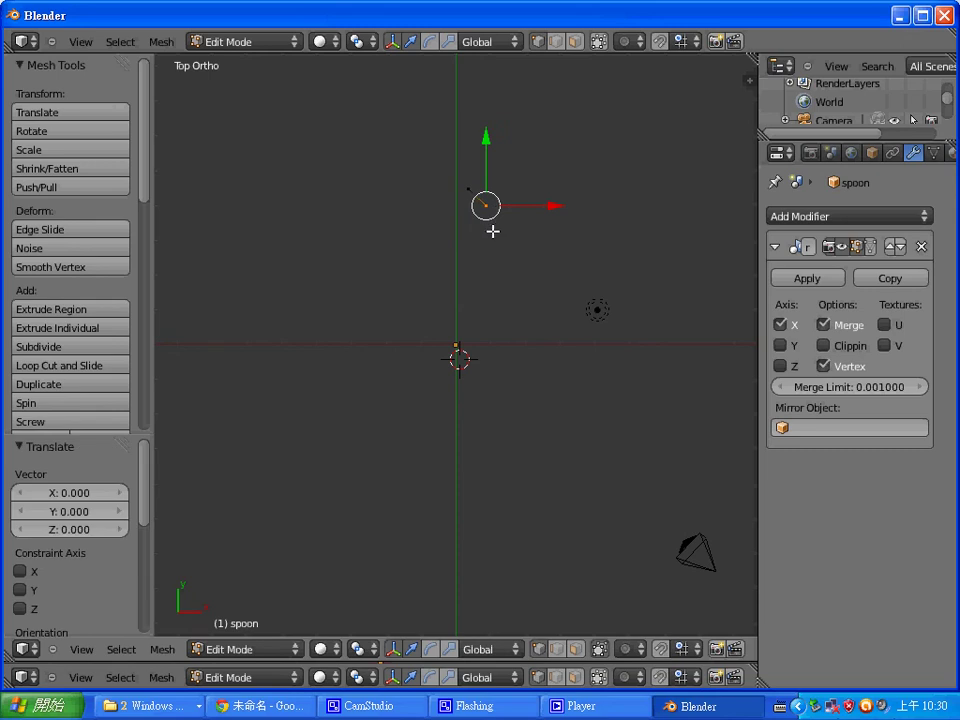
{"action": "right_click", "coordinate": [492, 230], "text": "ctrl"}
{"action": "right_click", "coordinate": [489, 259], "text": "ctrl"}
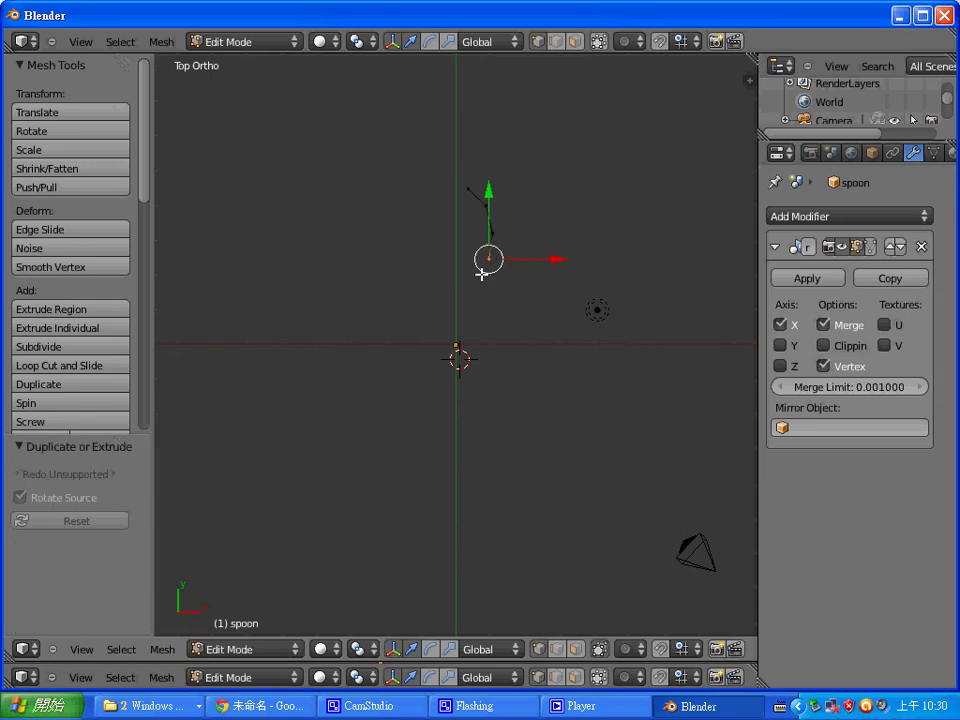
Set the viewport shading to Wireframe and place the outline's lowest vertex slightly farther outward and higher.
{"action": "left_click", "coordinate": [326, 648]}
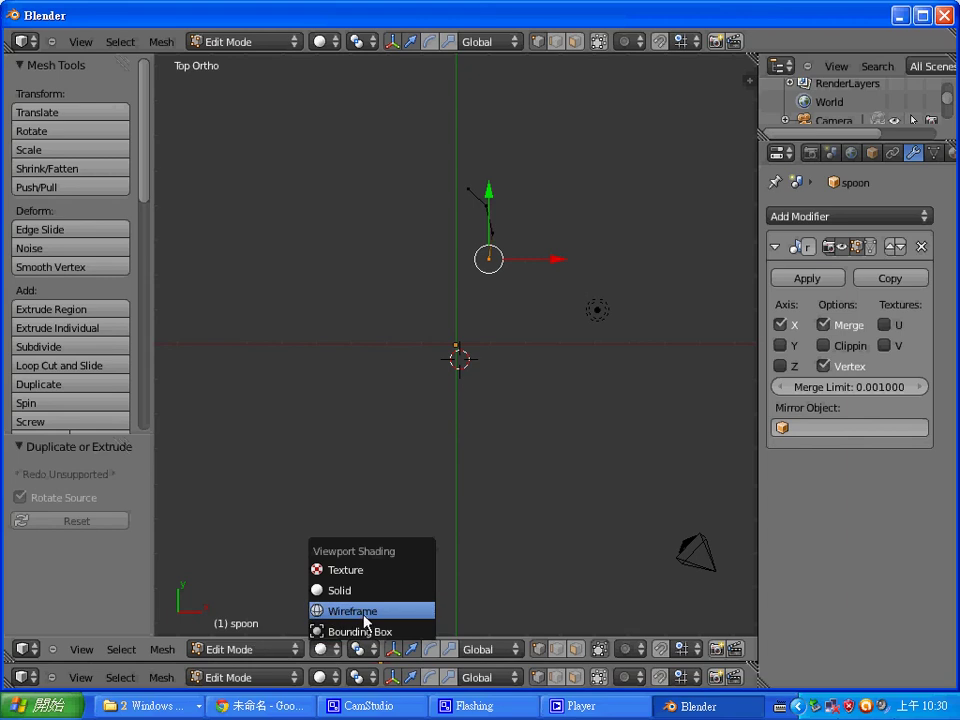
{"action": "left_click", "coordinate": [365, 622]}
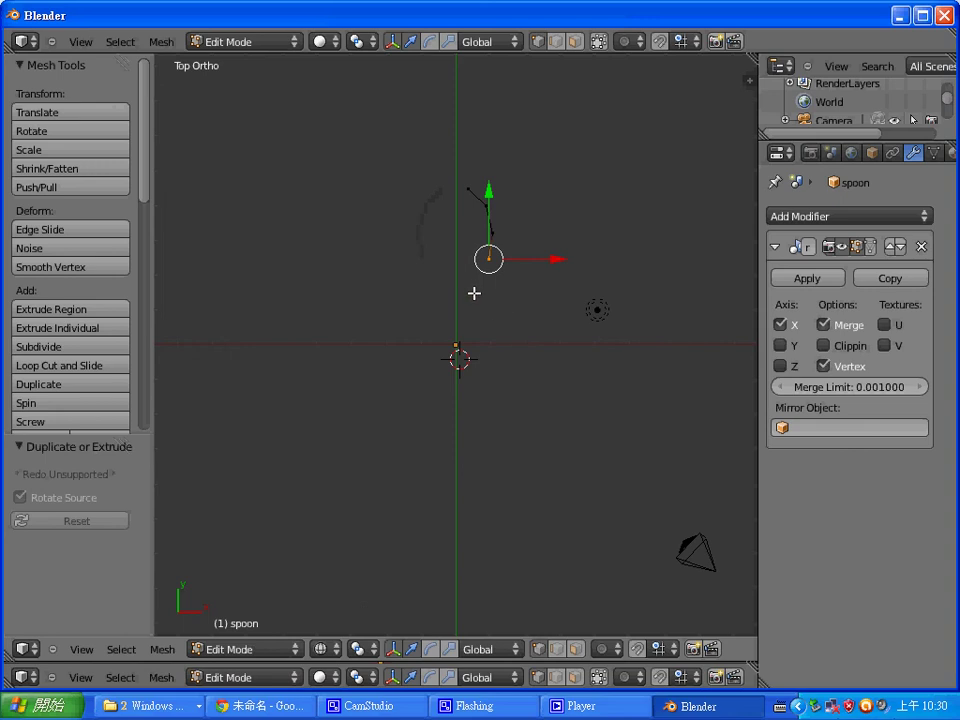
{"action": "right_click_drag", "start_coordinate": [480, 311], "coordinate": [493, 255]}
{"action": "right_click", "coordinate": [493, 255], "text": "ctrl"}
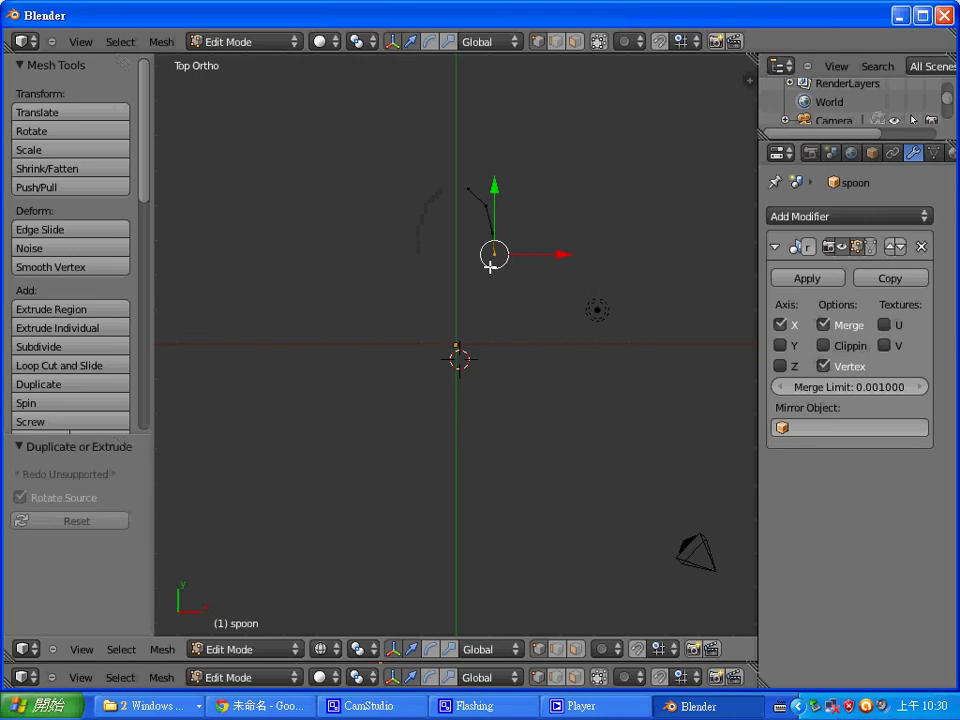
Extend the half outline with three vertices that curve the lower bowl inward to the spoon's neck near the Y axis.
{"action": "right_click", "coordinate": [491, 282], "text": "ctrl"}
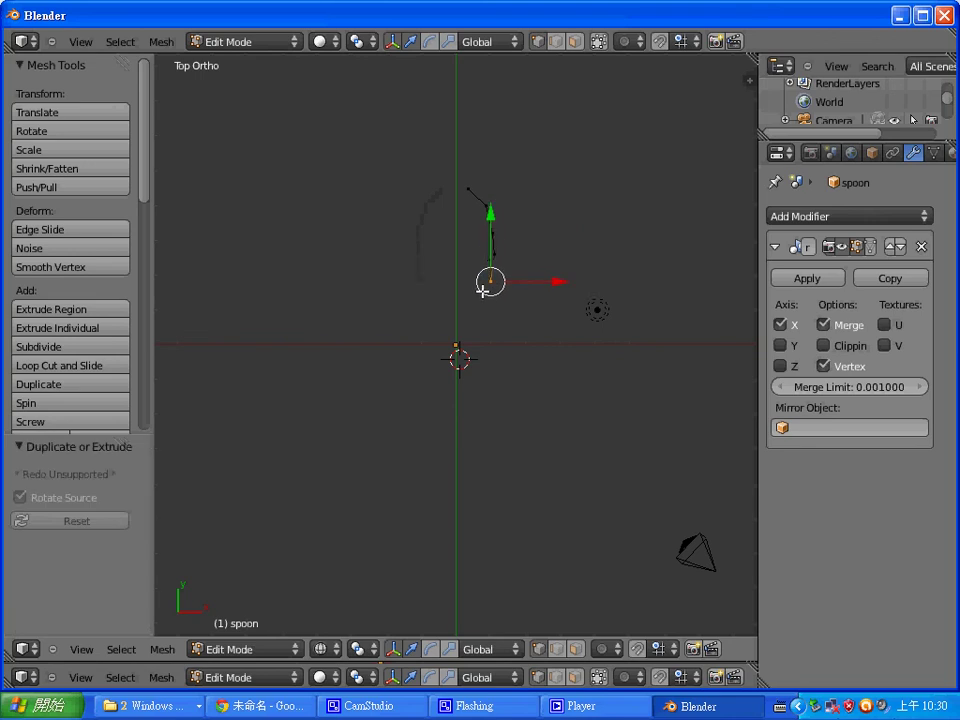
{"action": "right_click", "coordinate": [480, 292]}
{"action": "right_click", "coordinate": [478, 300], "text": "ctrl"}
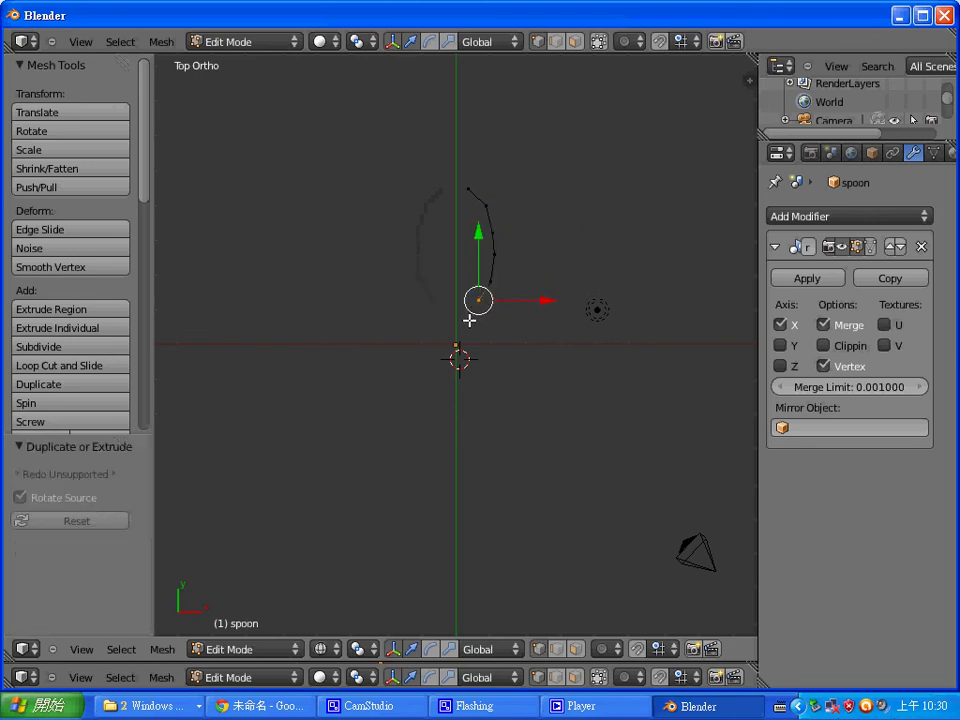
{"action": "right_click", "coordinate": [469, 320]}
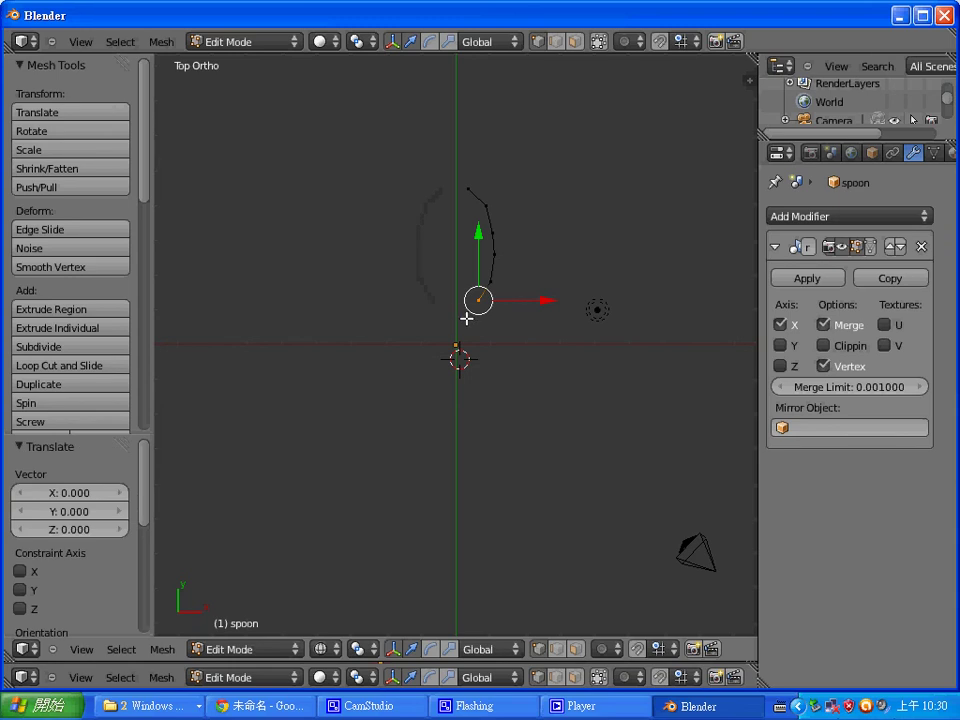
{"action": "right_click", "coordinate": [467, 324], "text": "ctrl"}
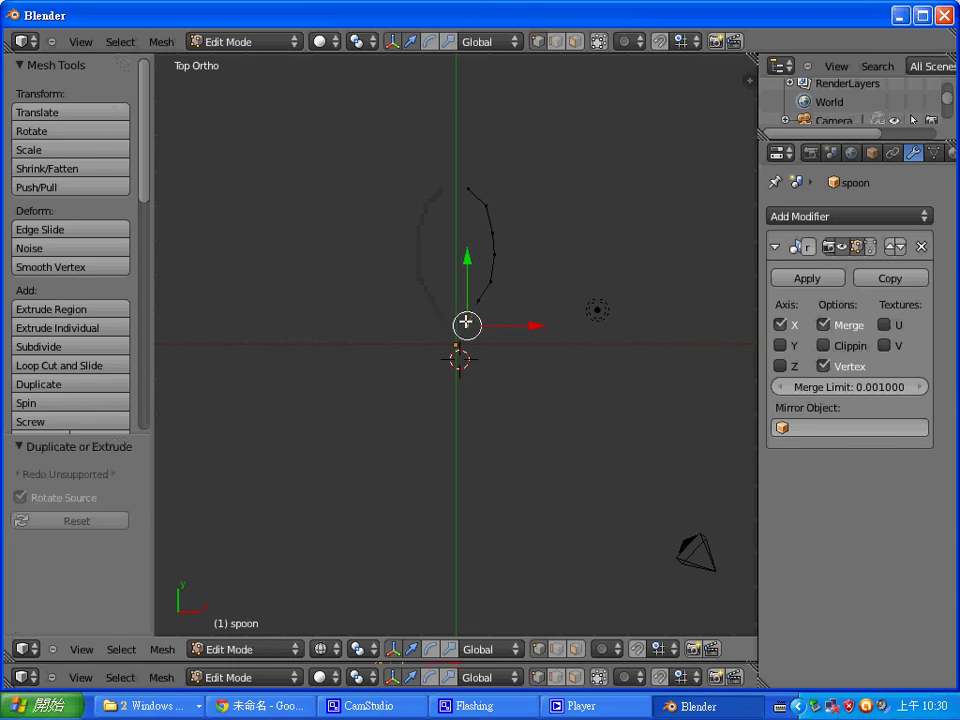
Continue the half outline down from the neck with three vertices, widening the handle slightly away from the Y axis.
{"action": "right_click", "coordinate": [467, 392], "text": "ctrl"}
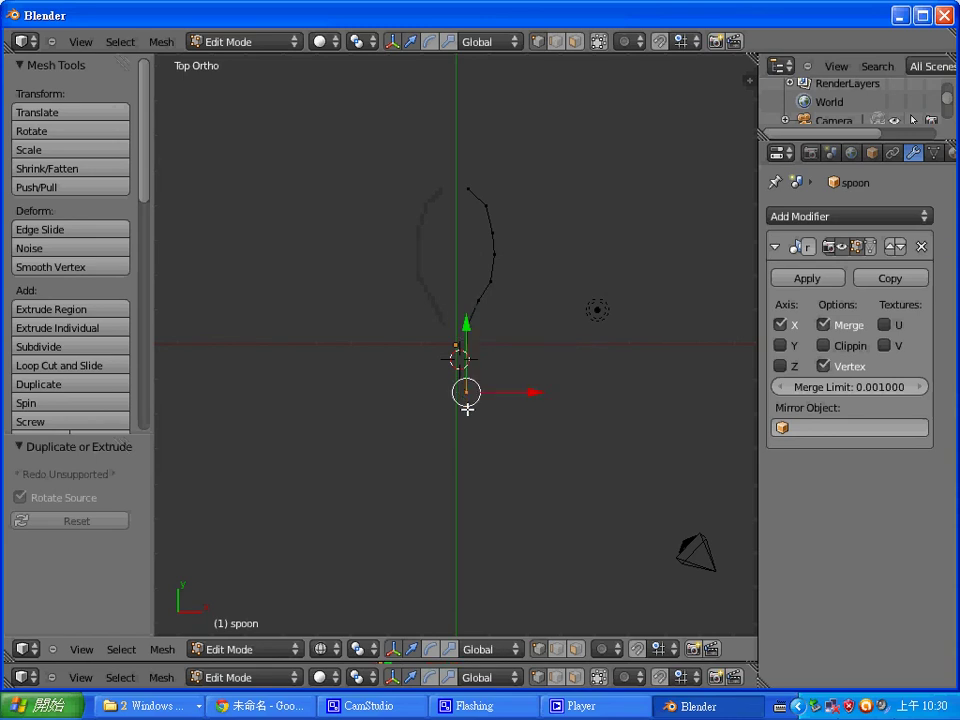
{"action": "right_click", "coordinate": [469, 430], "text": "ctrl"}
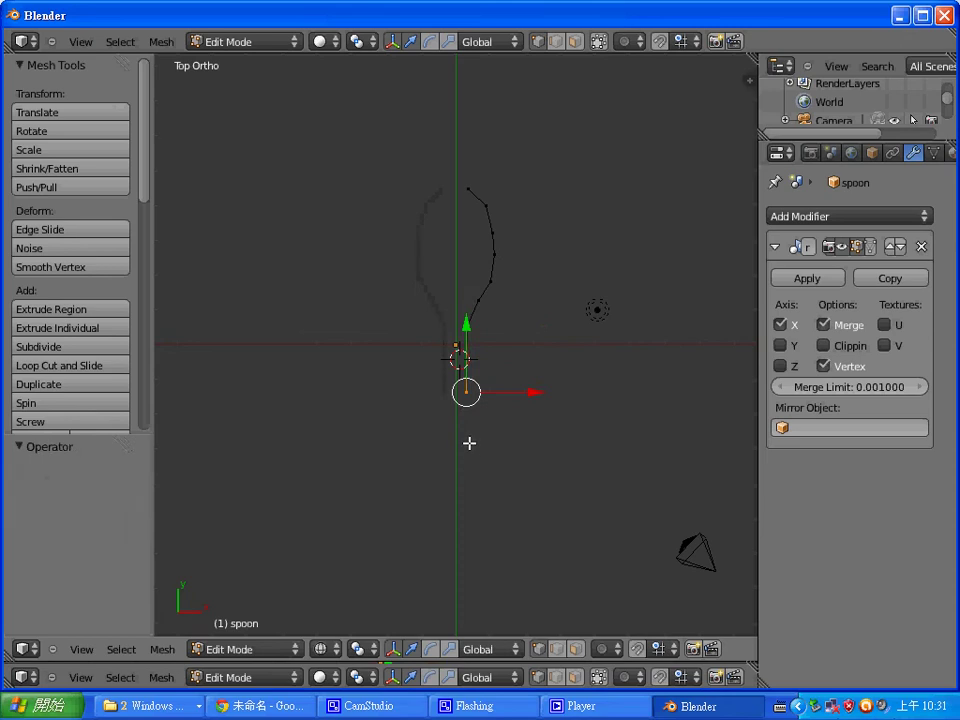
{"action": "right_click", "coordinate": [469, 444], "text": "ctrl"}
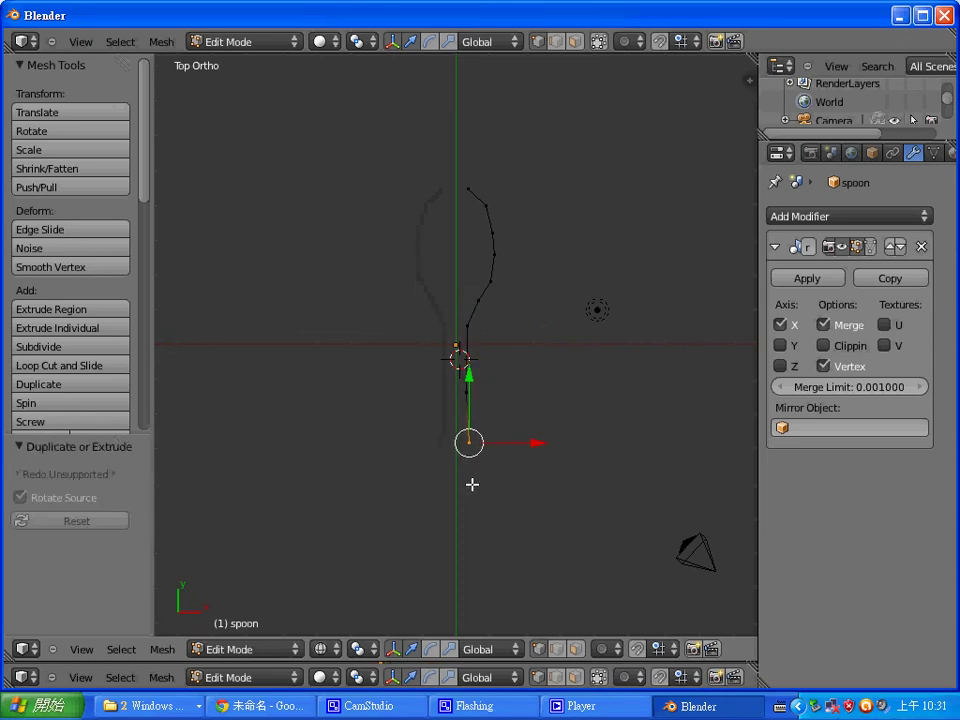
{"action": "right_click", "coordinate": [472, 487], "text": "ctrl"}
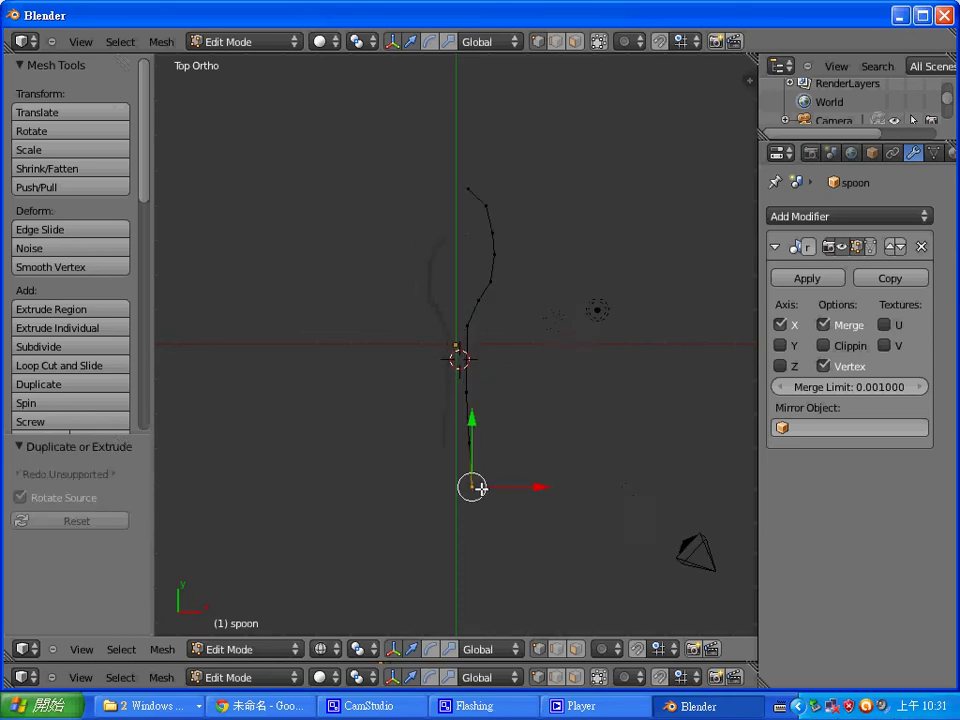
In top view, add four connected vertices that flare the handle's end outward and round it back toward the Y axis.
{"action": "middle_click_drag", "start_coordinate": [534, 412], "coordinate": [540, 294], "text": "shift"}
{"action": "scroll", "coordinate": [521, 418], "scroll_direction": "up", "scroll_amount": 3}
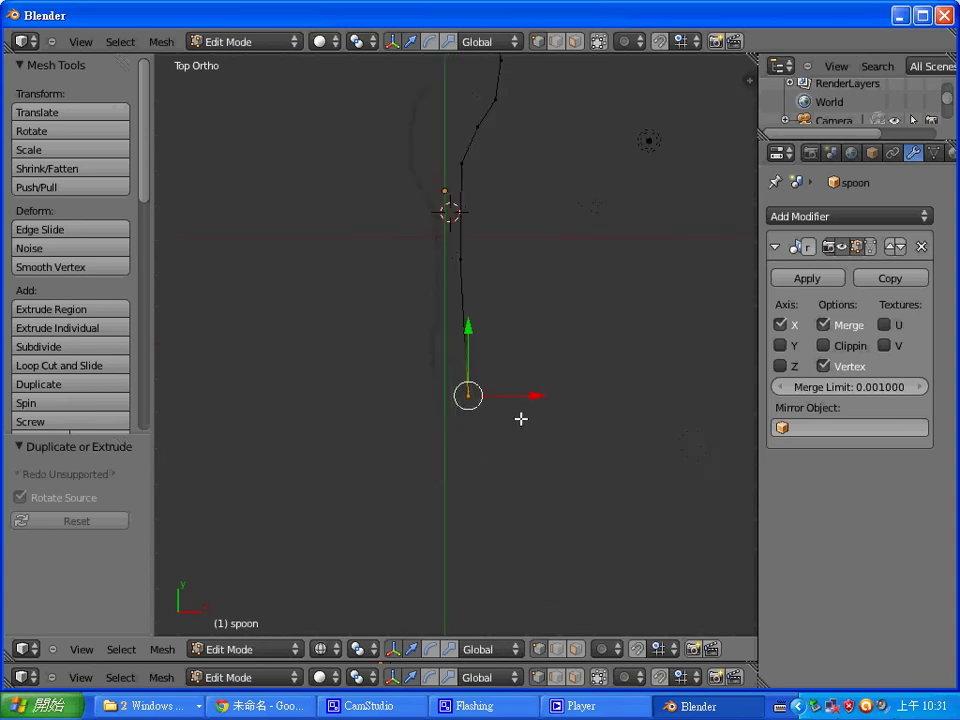
{"action": "middle_click_drag", "start_coordinate": [557, 474], "coordinate": [553, 448]}
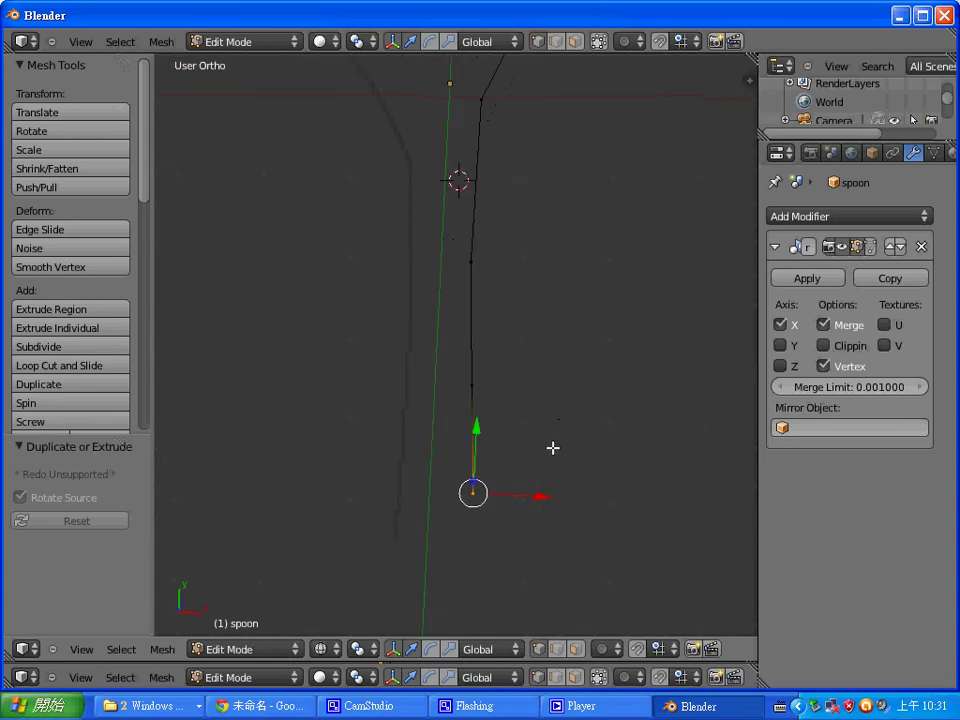
{"action": "left_click", "coordinate": [81, 649]}
{"action": "left_click", "coordinate": [139, 569]}
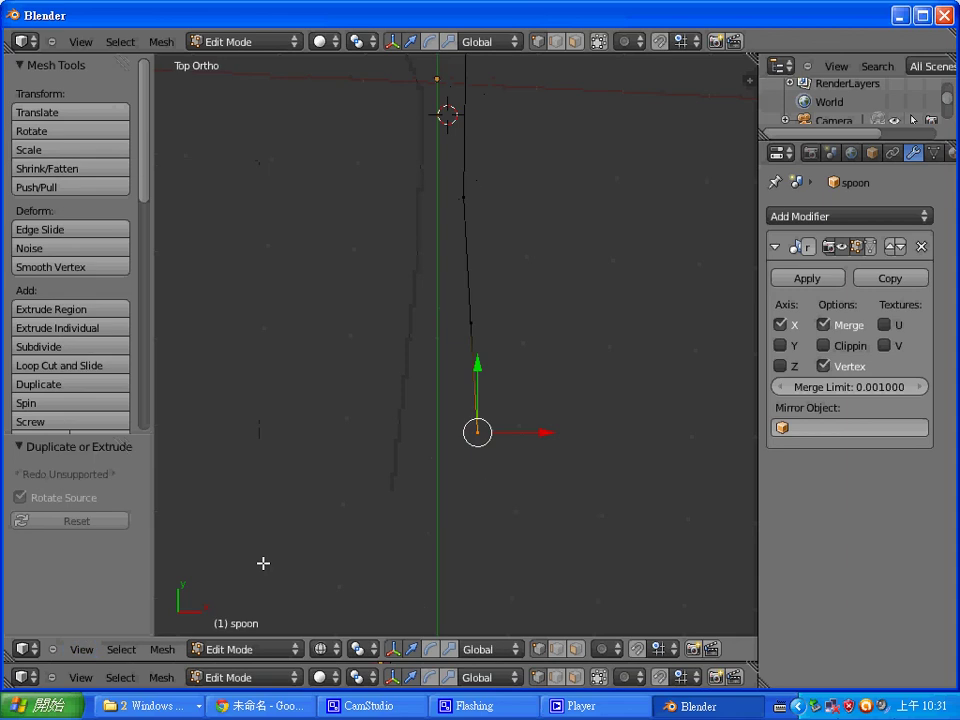
{"action": "left_click_drag", "start_coordinate": [477, 432], "coordinate": [486, 459]}
{"action": "right_click", "coordinate": [486, 486], "text": "ctrl"}
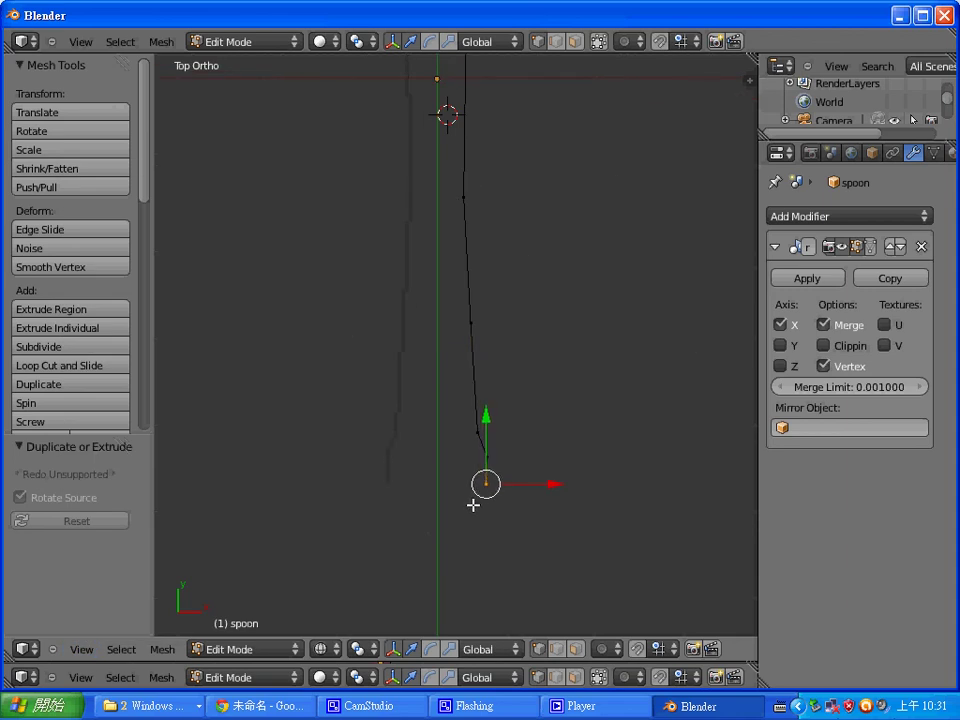
{"action": "right_click", "coordinate": [474, 504], "text": "ctrl"}
{"action": "left_click", "coordinate": [458, 515]}
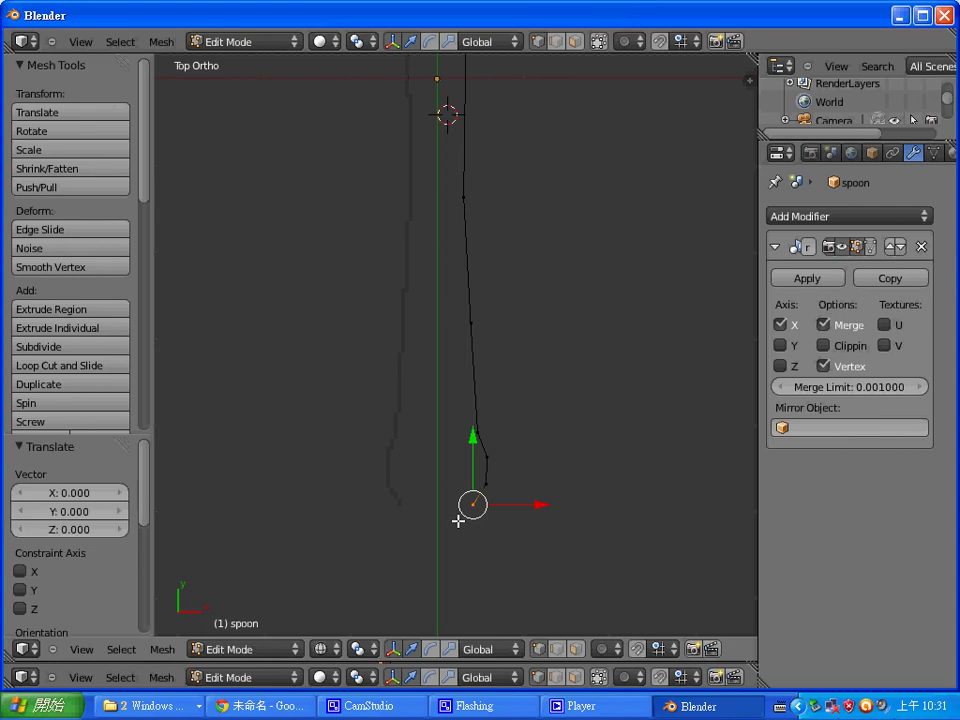
{"action": "right_click", "coordinate": [459, 524], "text": "ctrl"}
{"action": "scroll", "coordinate": [540, 369], "scroll_direction": "up", "scroll_amount": 2}
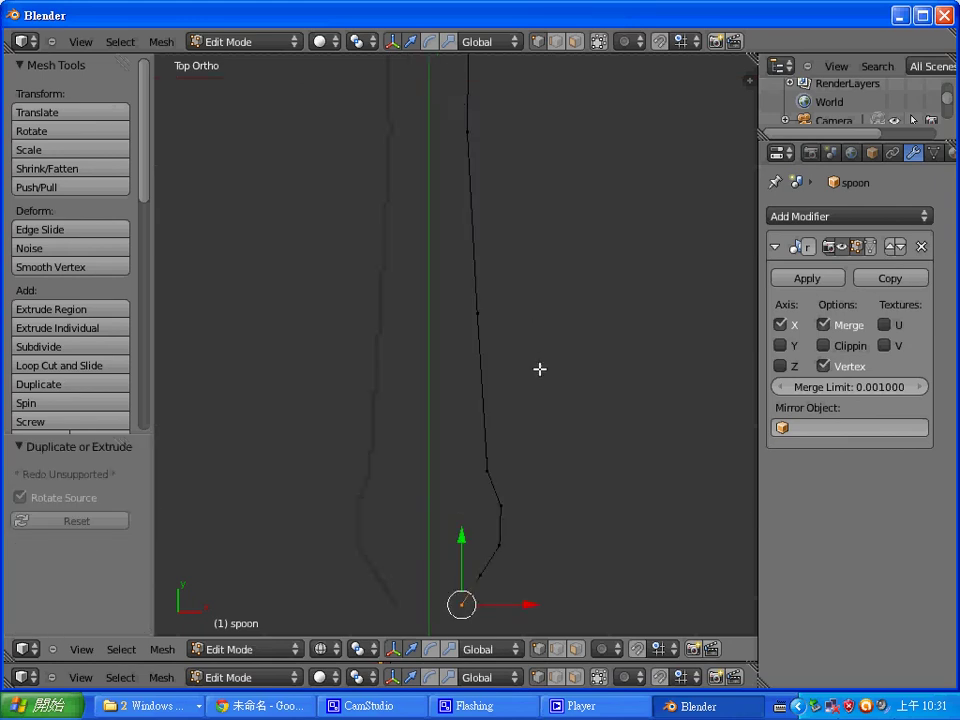
Leave Edit Mode and apply the Mirror modifier to the spoon object.
{"action": "scroll", "coordinate": [540, 370], "scroll_direction": "down", "scroll_amount": 1}
{"action": "scroll", "coordinate": [540, 371], "scroll_direction": "down", "scroll_amount": 5}
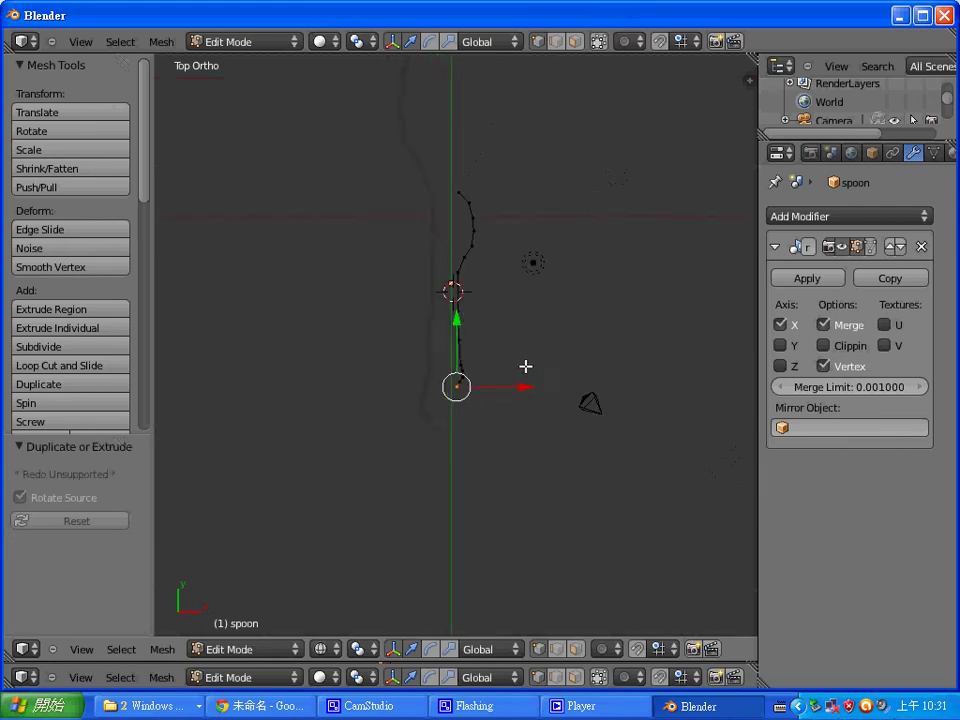
{"action": "key", "text": "Tab"}
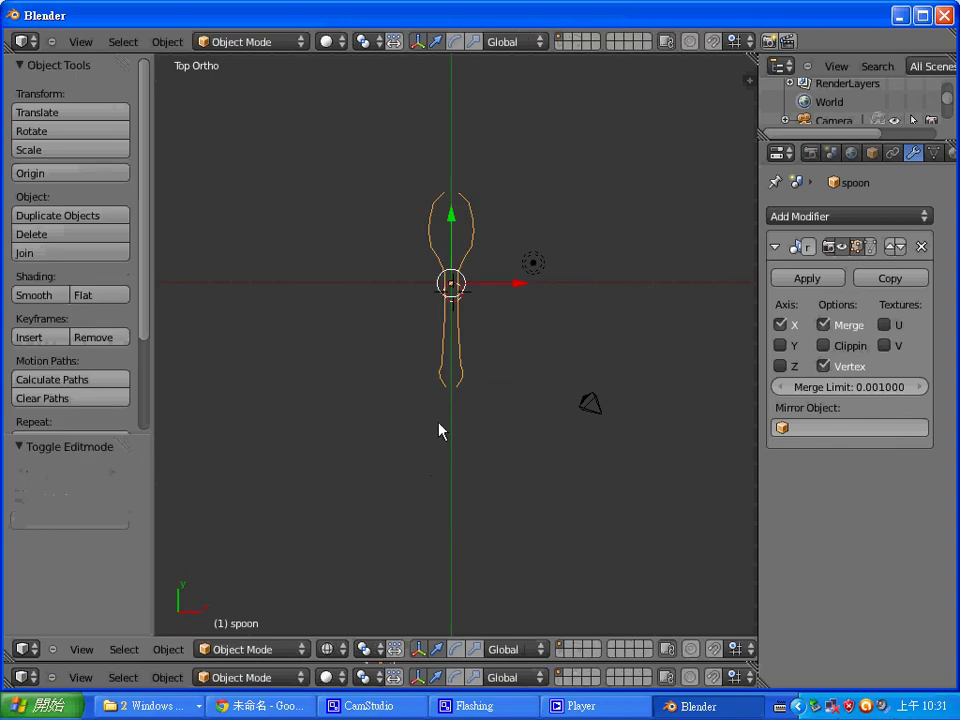
{"action": "left_click", "coordinate": [830, 280]}
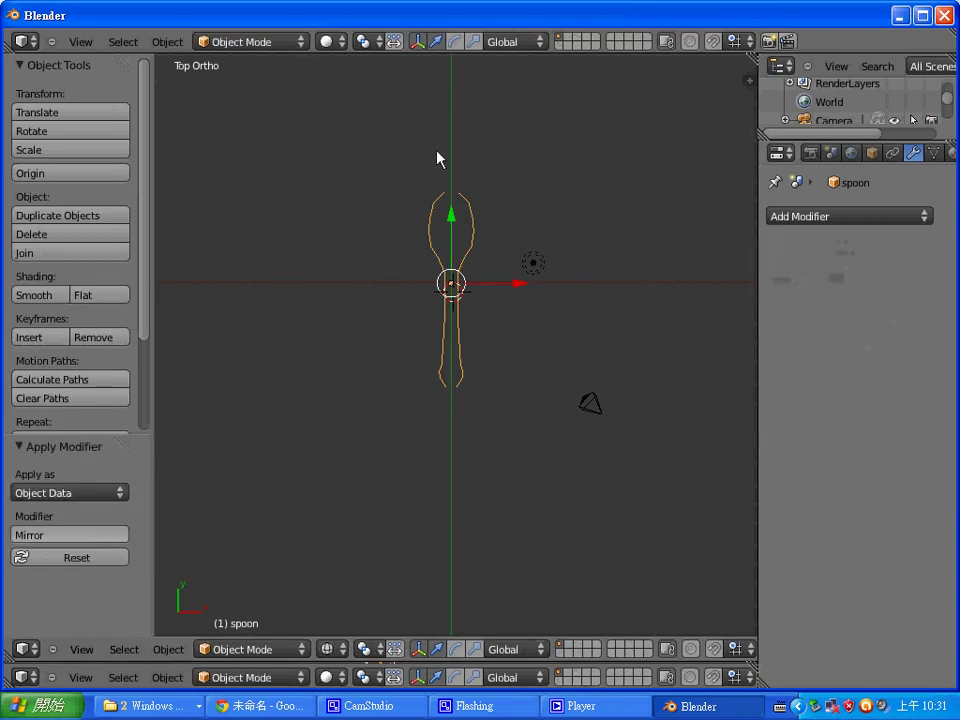
Return to Edit Mode and join the two open vertices at the handle's end with Make Edge/Face.
{"action": "scroll", "coordinate": [529, 358], "scroll_direction": "up", "scroll_amount": 4}
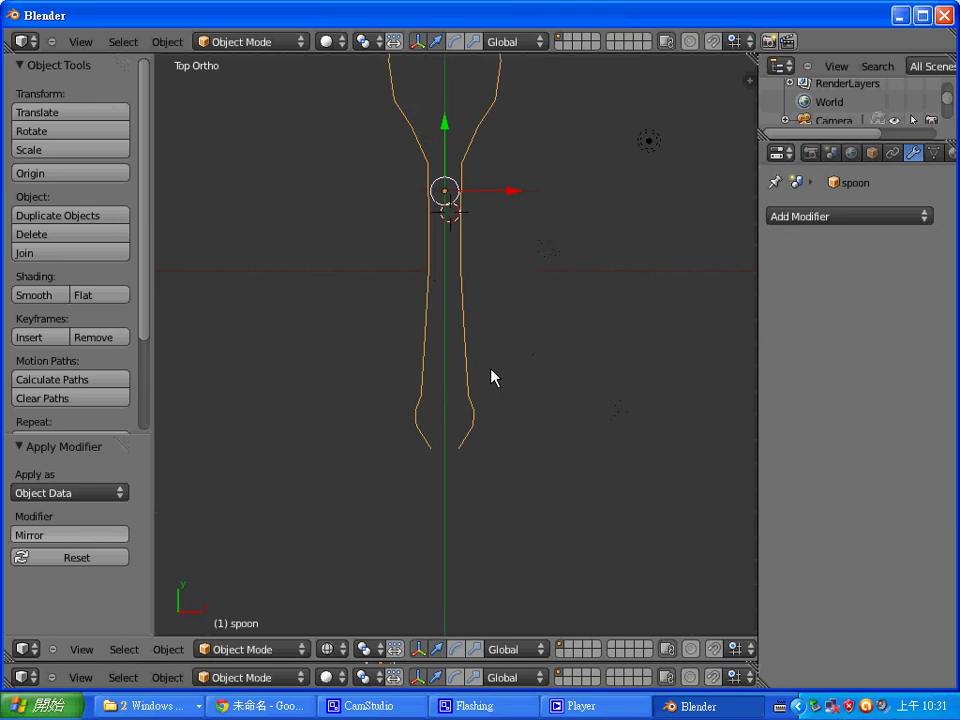
{"action": "key", "text": "Tab"}
{"action": "scroll", "coordinate": [525, 238], "scroll_direction": "up", "scroll_amount": 2}
{"action": "scroll", "coordinate": [460, 210], "scroll_direction": "down", "scroll_amount": 8}
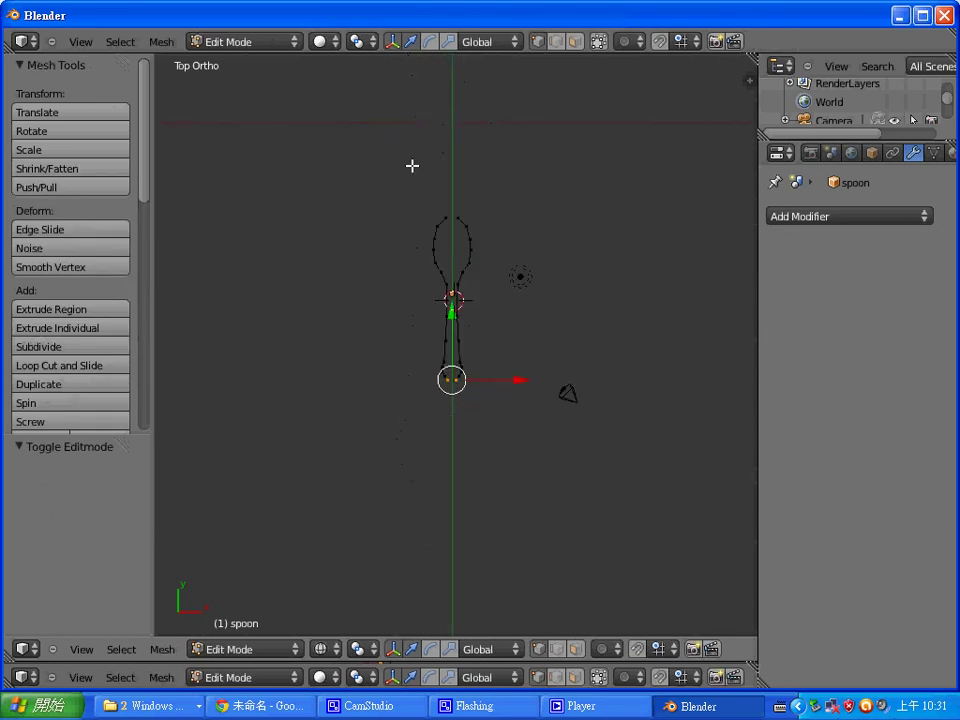
{"action": "scroll", "coordinate": [450, 336], "scroll_direction": "up", "scroll_amount": 5}
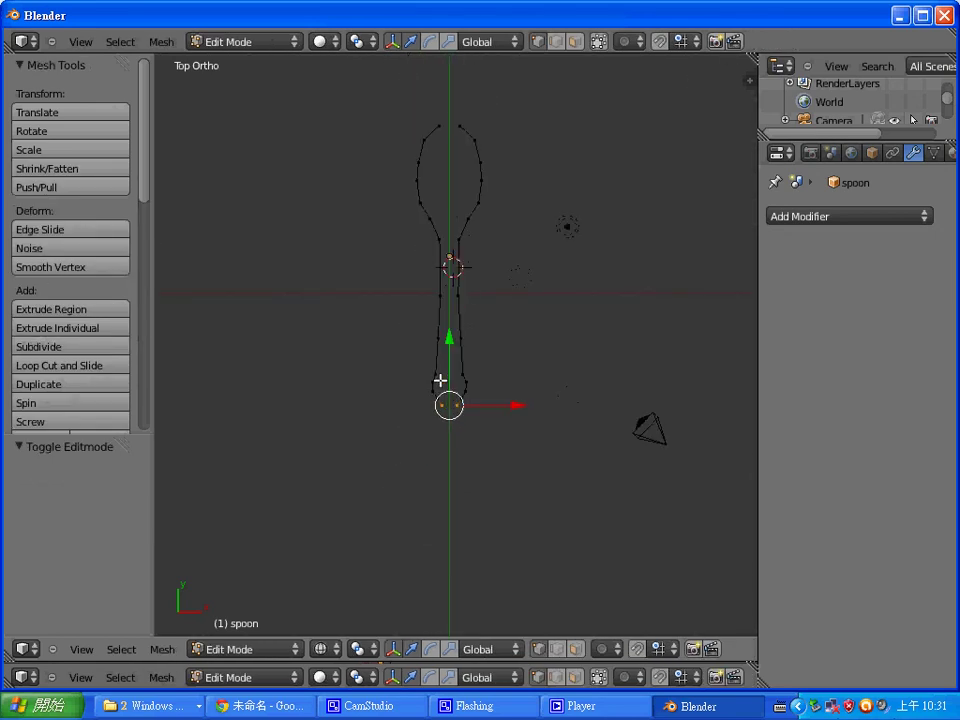
{"action": "scroll", "coordinate": [450, 165], "scroll_direction": "down", "scroll_amount": 2}
{"action": "scroll", "coordinate": [450, 167], "scroll_direction": "up", "scroll_amount": 1}
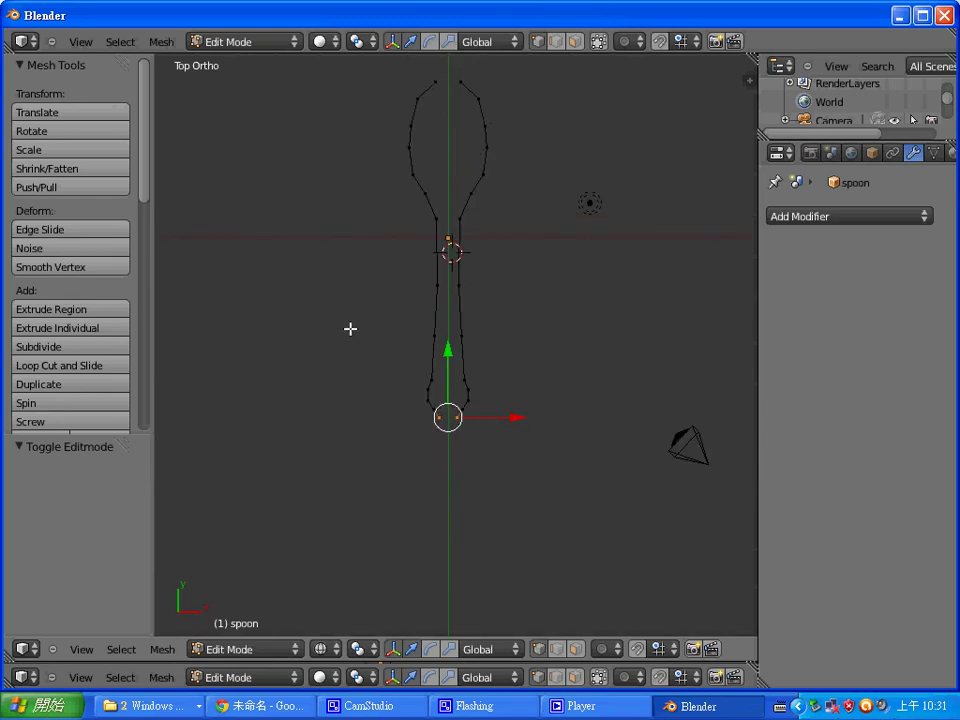
{"action": "left_click", "coordinate": [162, 650]}
{"action": "mouse_move", "coordinate": [242, 356]}
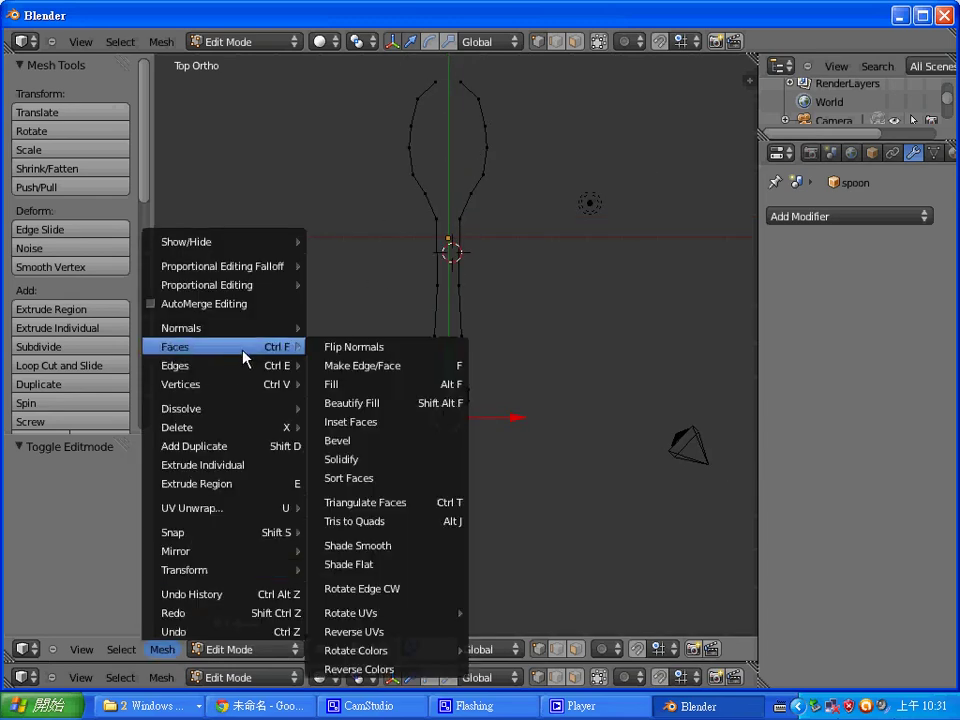
{"action": "left_click", "coordinate": [380, 368]}
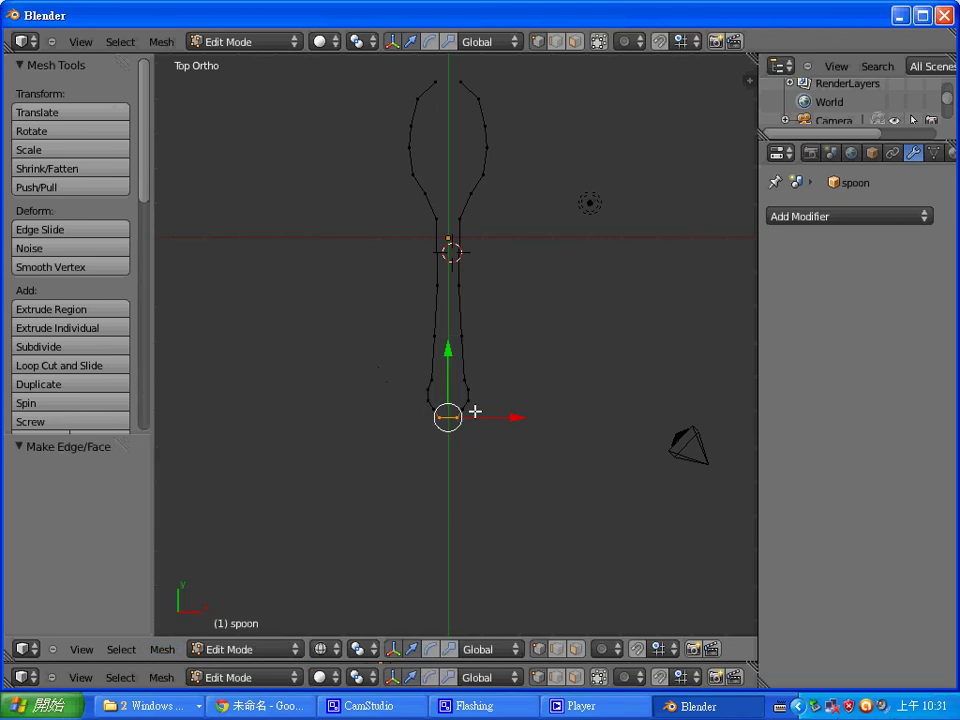
Select the two open vertices at the bowl's tip and connect them with Make Edge/Face to close the outline.
{"action": "scroll", "coordinate": [491, 180], "scroll_direction": "up", "scroll_amount": 1}
{"action": "scroll", "coordinate": [511, 208], "scroll_direction": "down", "scroll_amount": 2}
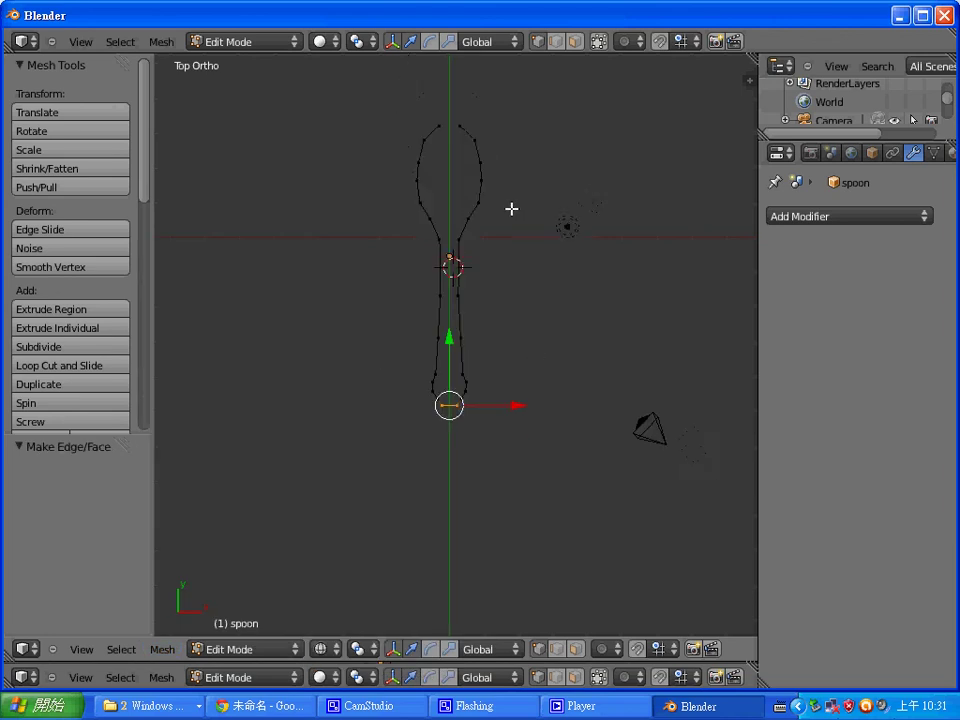
{"action": "right_click", "coordinate": [462, 126]}
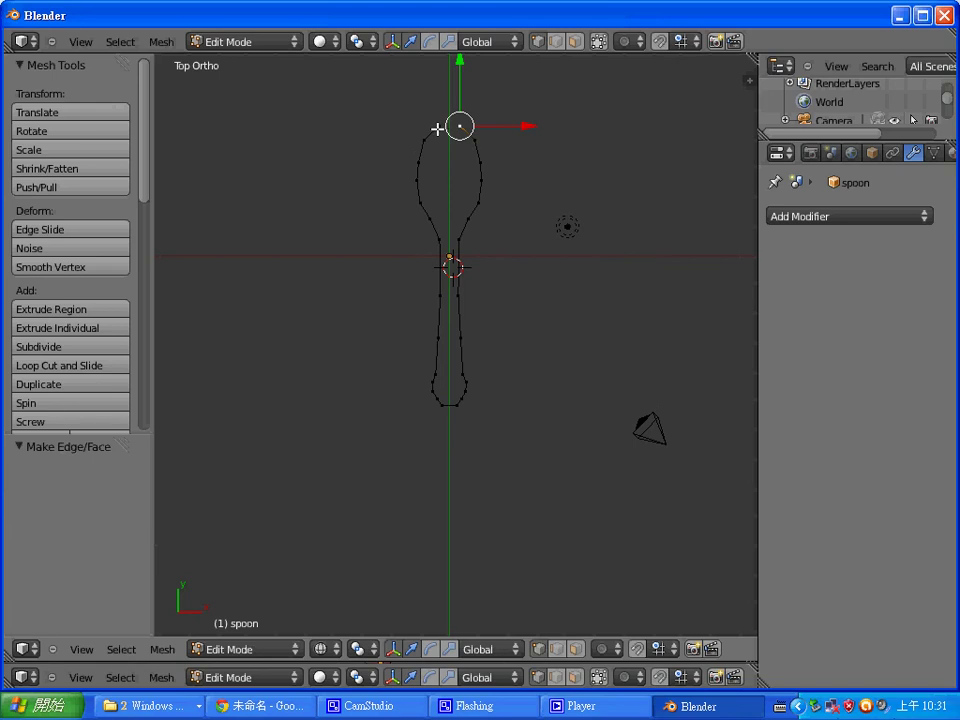
{"action": "right_click", "coordinate": [437, 128], "text": "shift"}
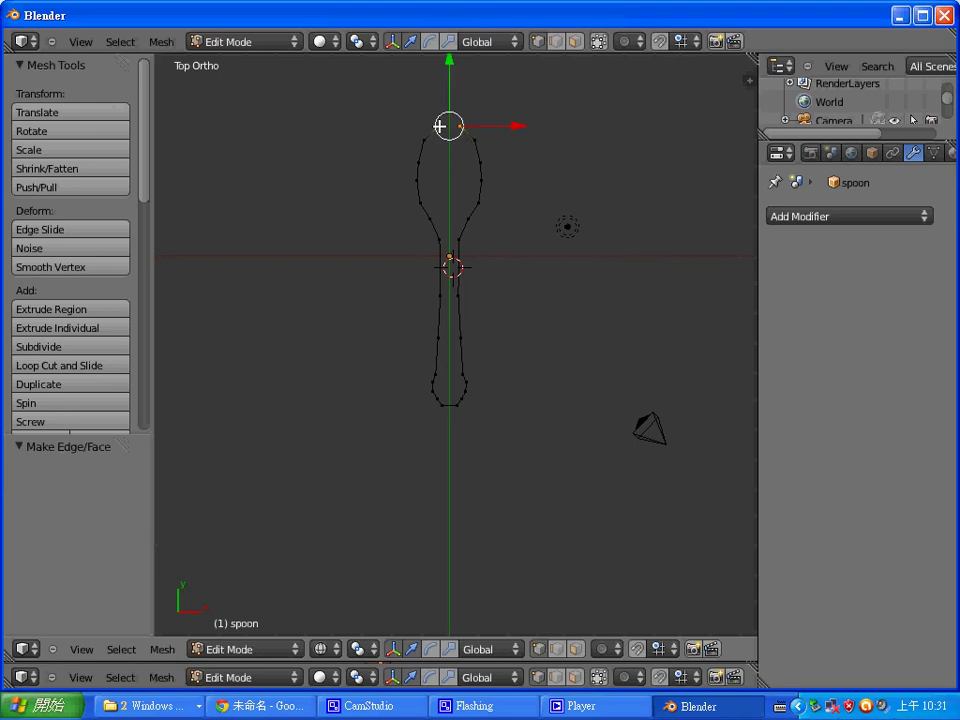
{"action": "left_click", "coordinate": [176, 652]}
{"action": "mouse_move", "coordinate": [221, 356]}
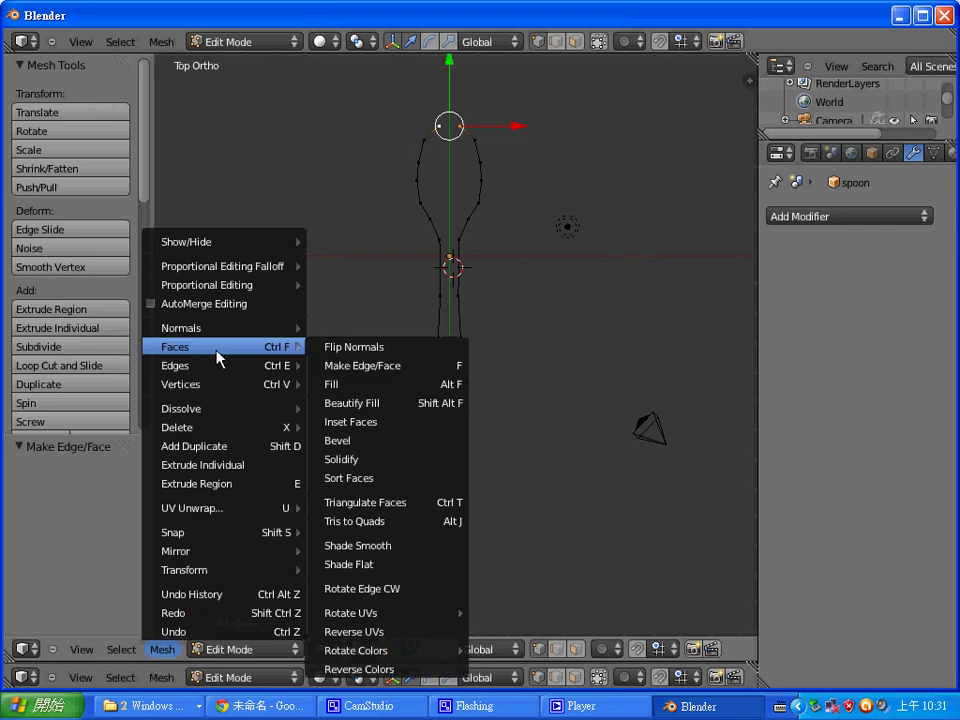
{"action": "left_click", "coordinate": [353, 371]}
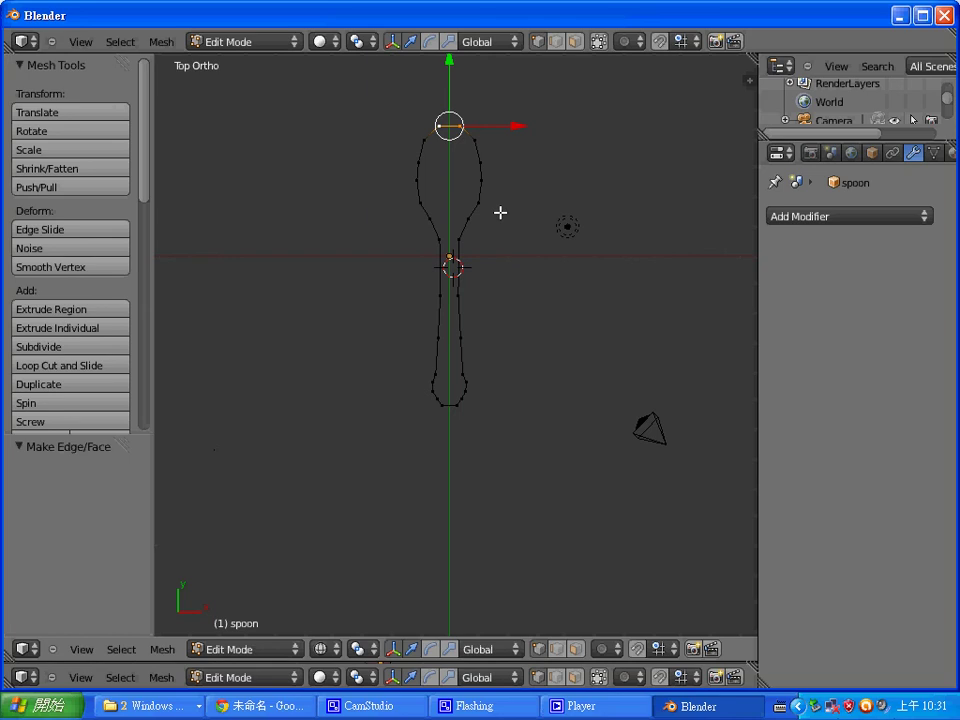
Try to Fill the spoon outline with only the bowl tip's edge selected.
{"action": "left_click", "coordinate": [162, 650]}
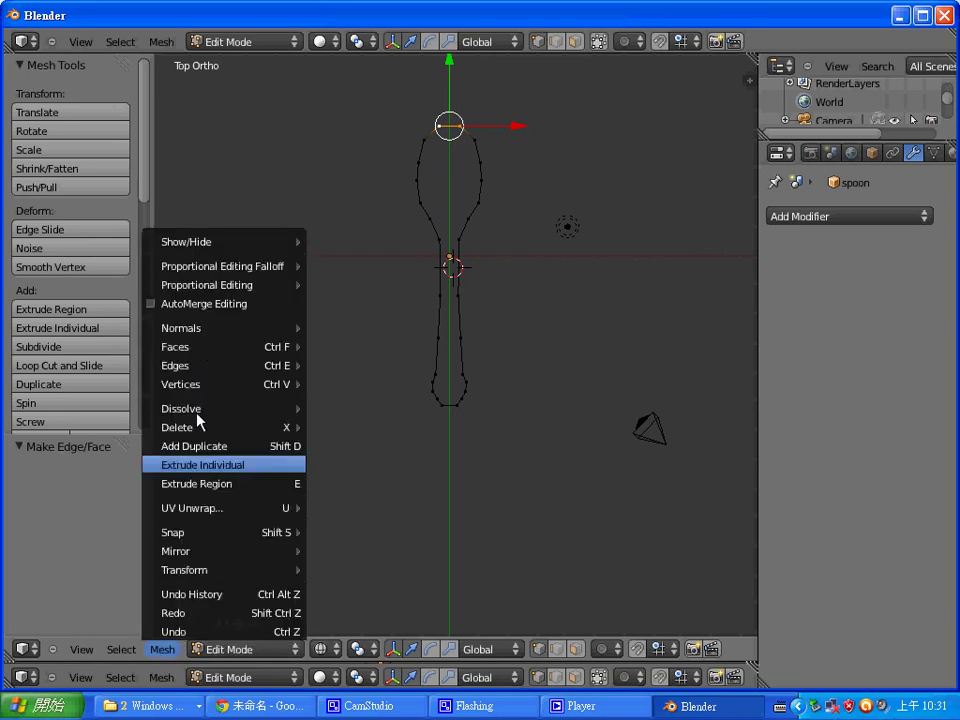
{"action": "mouse_move", "coordinate": [210, 348]}
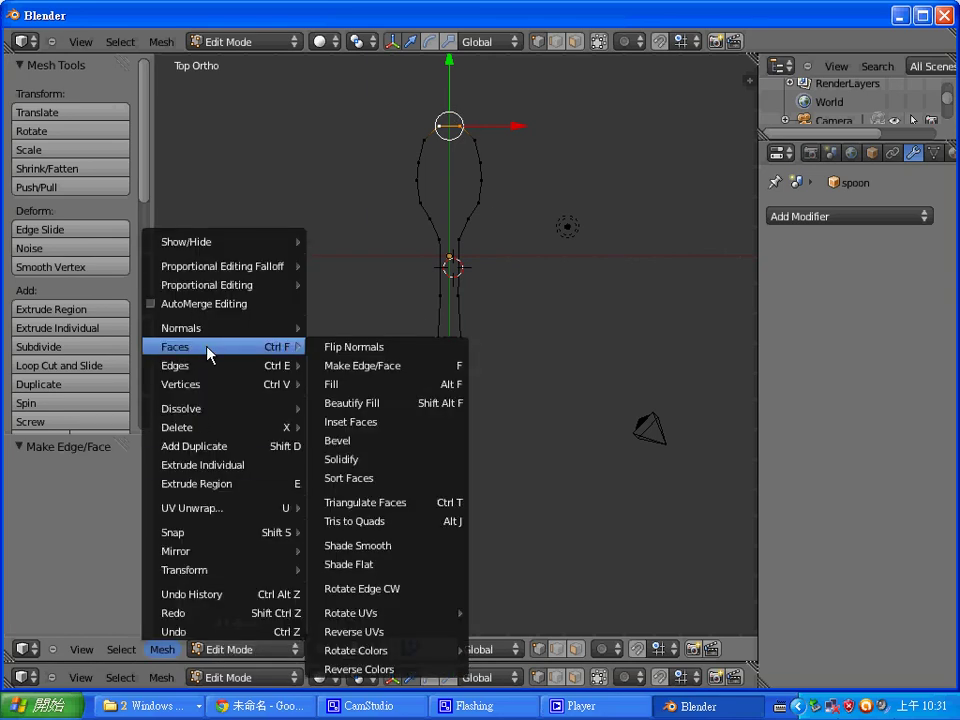
{"action": "left_click", "coordinate": [355, 384]}
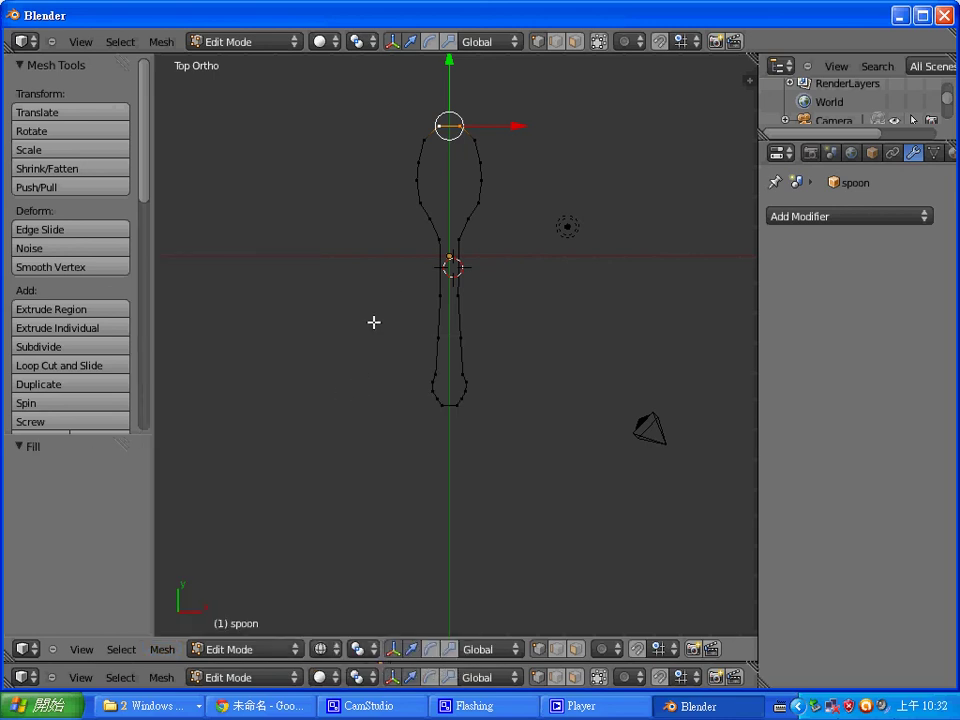
Try to Fill the whole spoon outline with all its vertices selected, then undo the Fill.
{"action": "key", "text": "a"}
{"action": "key", "text": "a"}
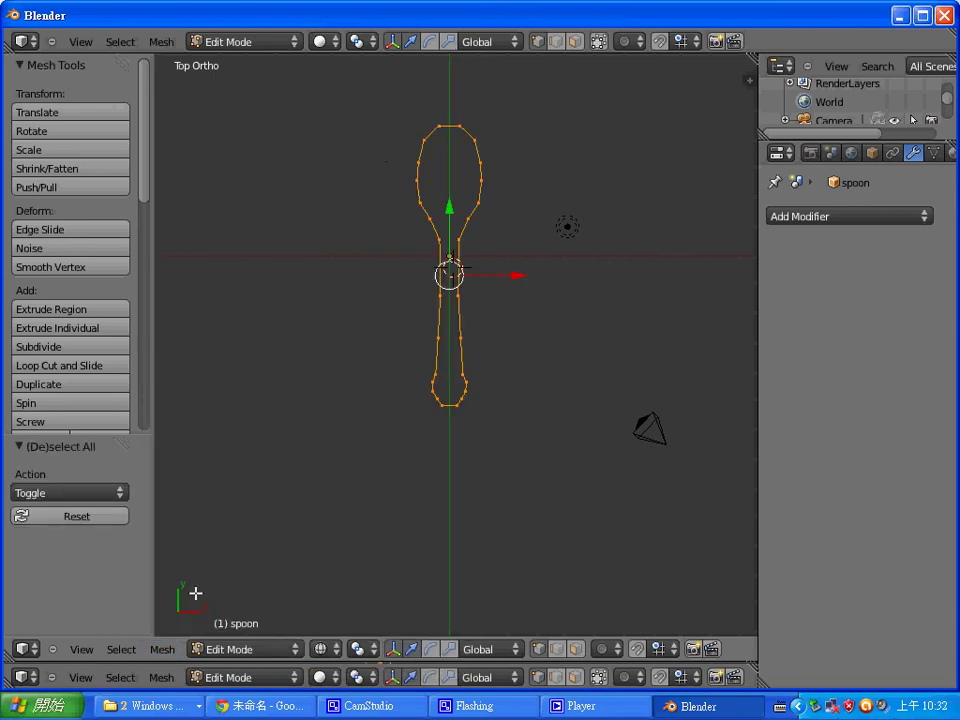
{"action": "left_click", "coordinate": [163, 649]}
{"action": "mouse_move", "coordinate": [214, 346]}
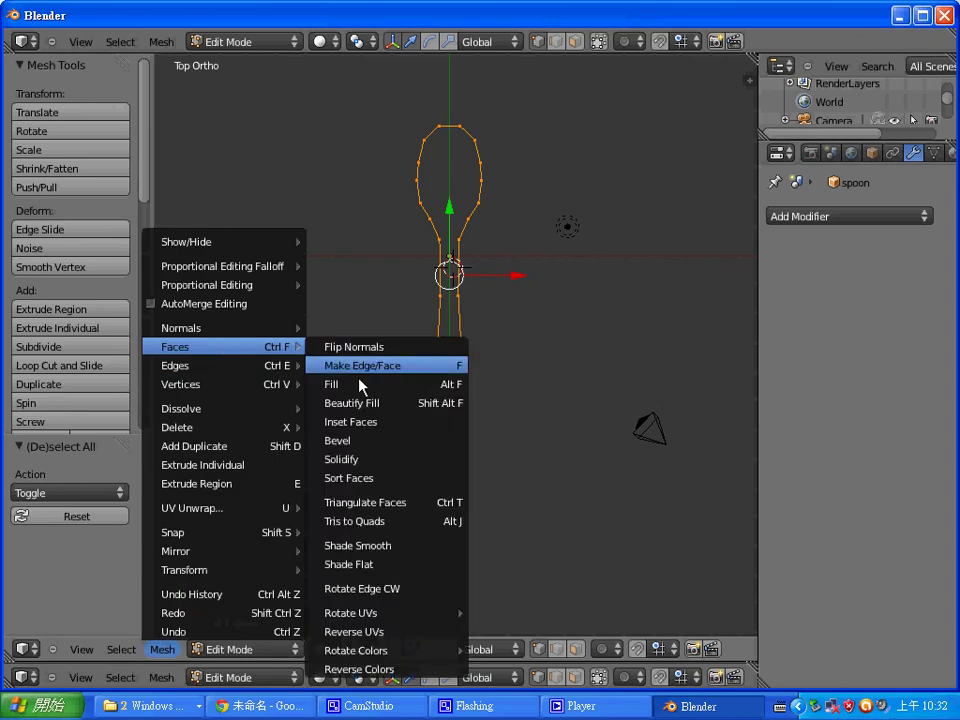
{"action": "key", "text": "Escape"}
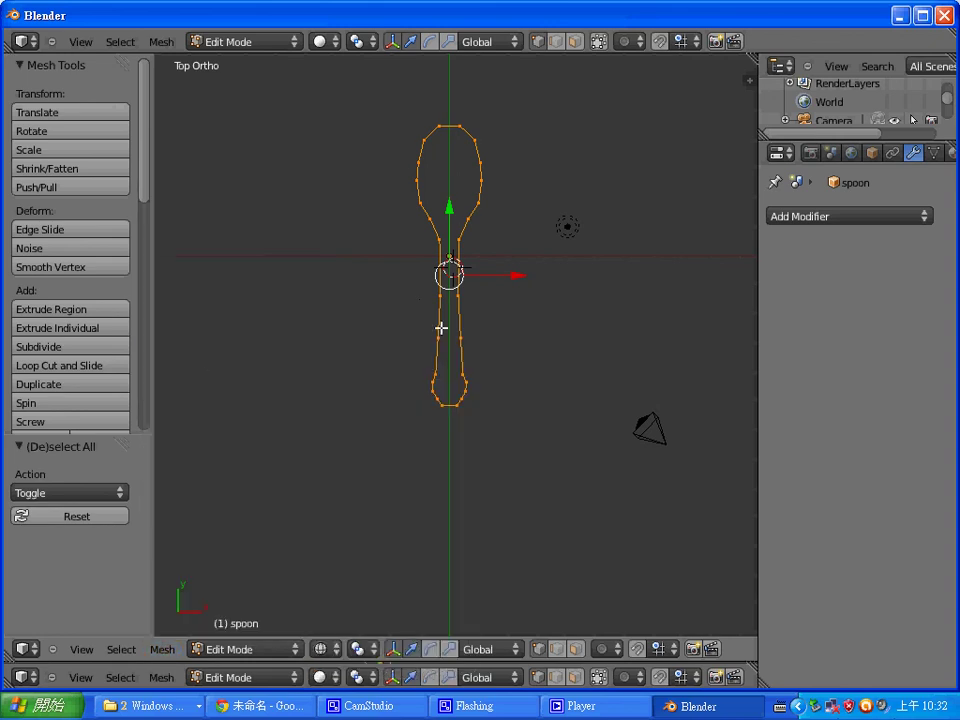
{"action": "left_click", "coordinate": [162, 650]}
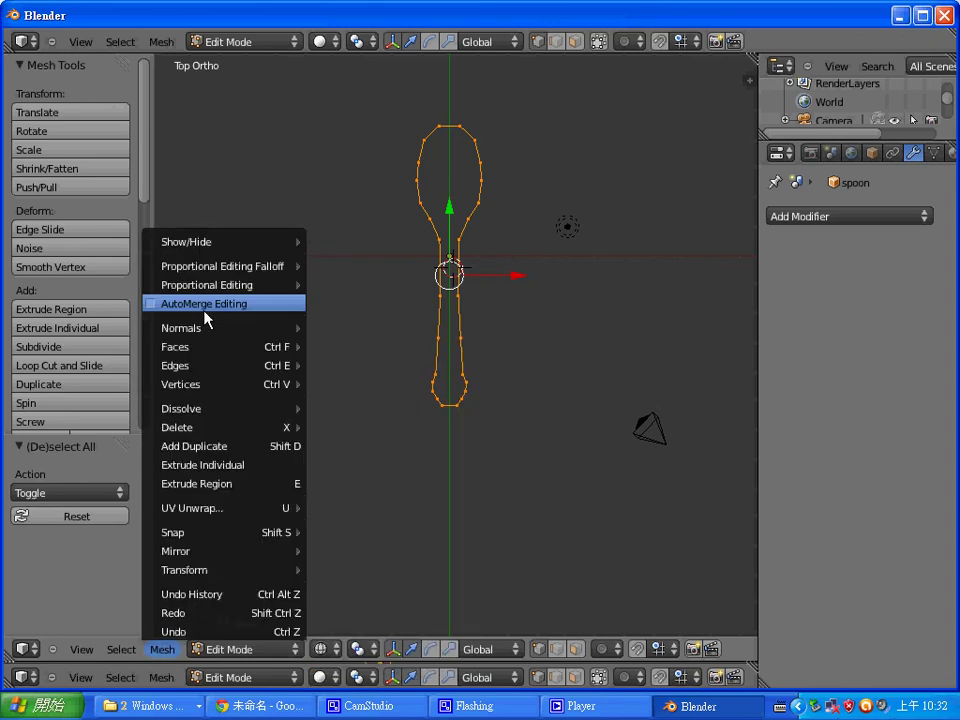
{"action": "mouse_move", "coordinate": [210, 349]}
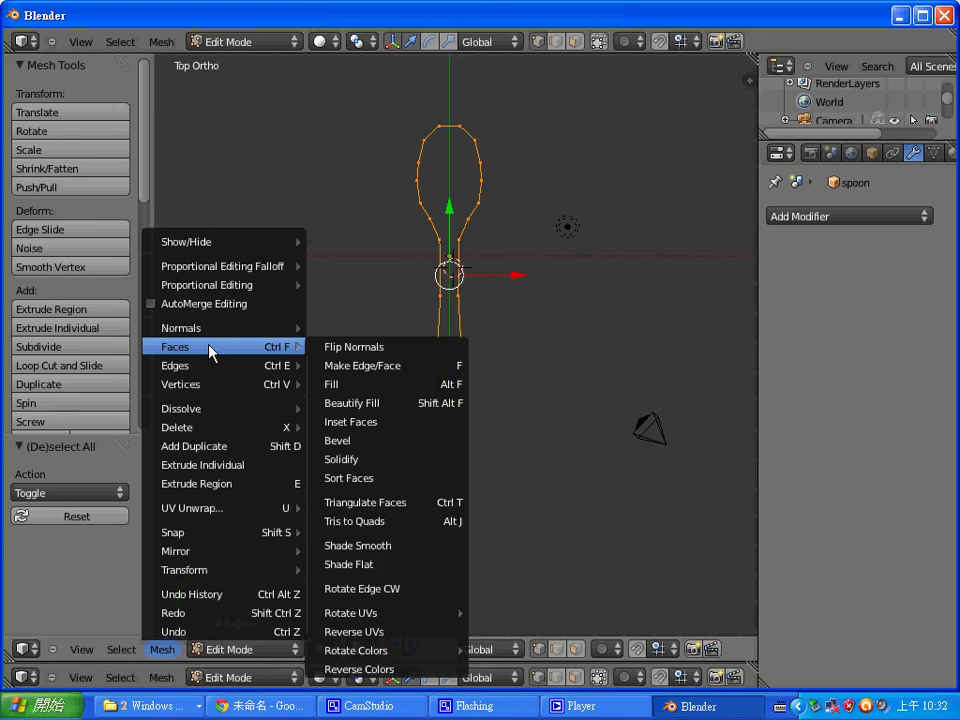
{"action": "left_click", "coordinate": [379, 387]}
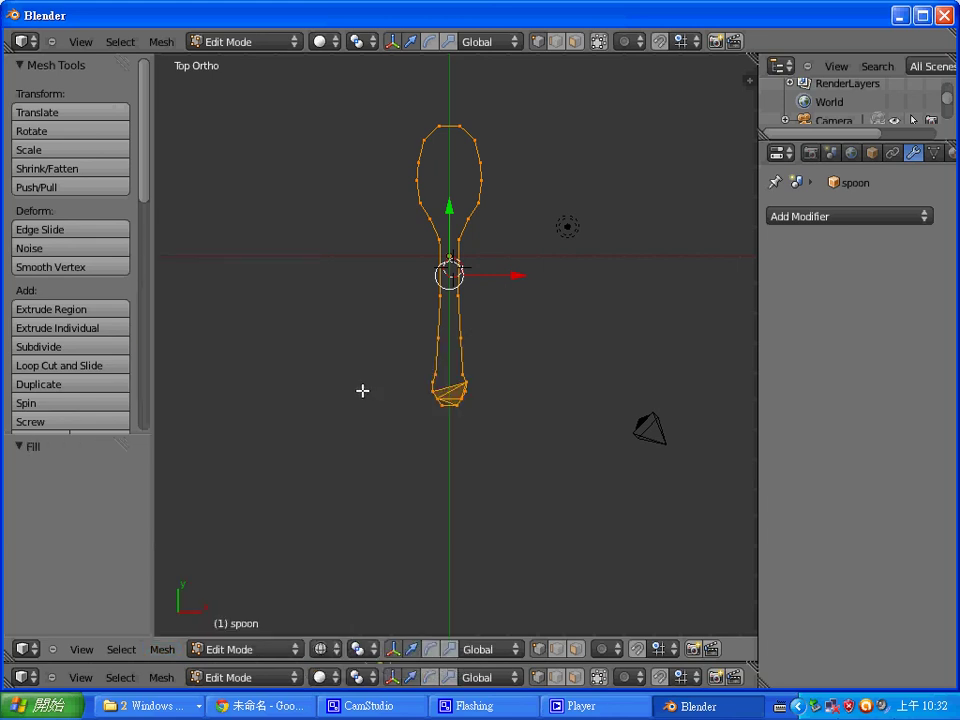
{"action": "key", "text": "ctrl+z"}
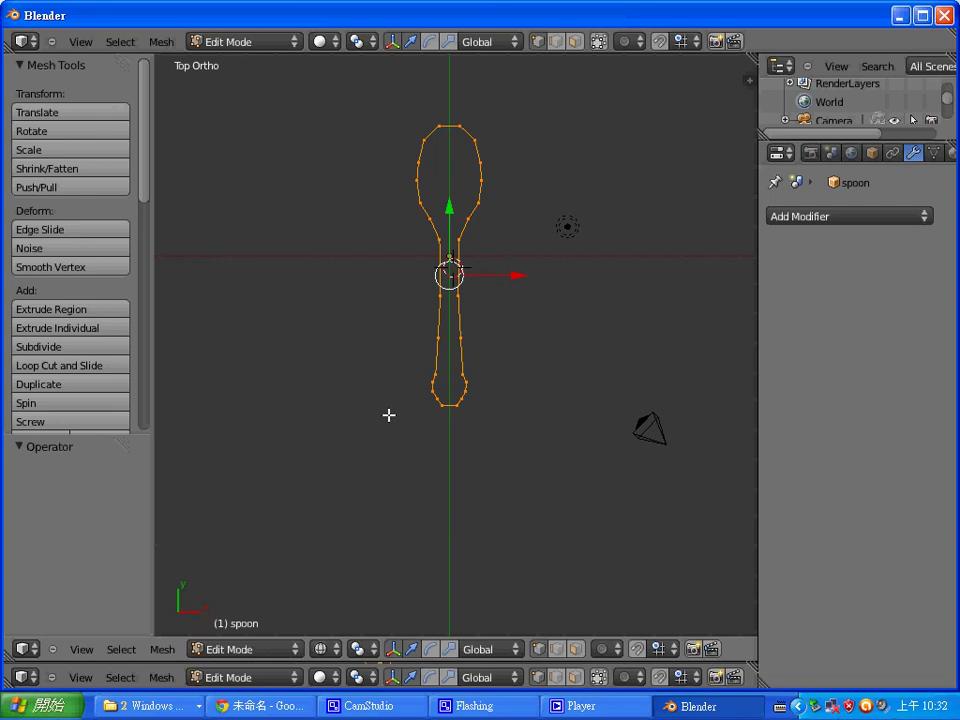
{"action": "key", "text": "Tab"}
{"action": "key", "text": "Tab"}
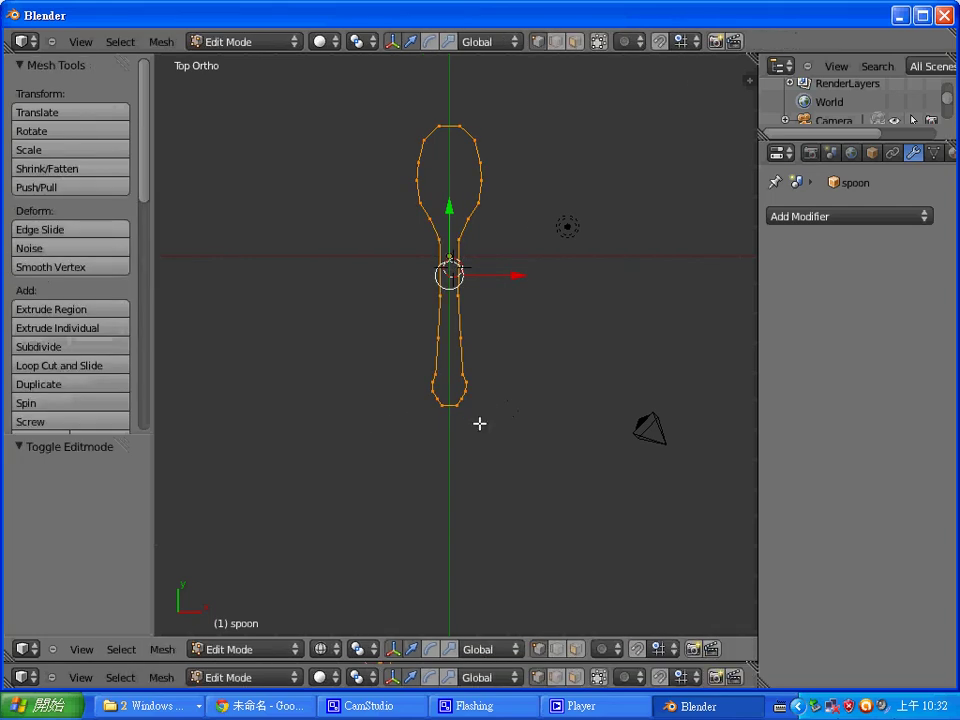
Connect the first opposite vertex pair above the handle's end edge with Make Edge/Face.
{"action": "right_click", "coordinate": [501, 416]}
{"action": "scroll", "coordinate": [496, 407], "scroll_direction": "up", "scroll_amount": 4}
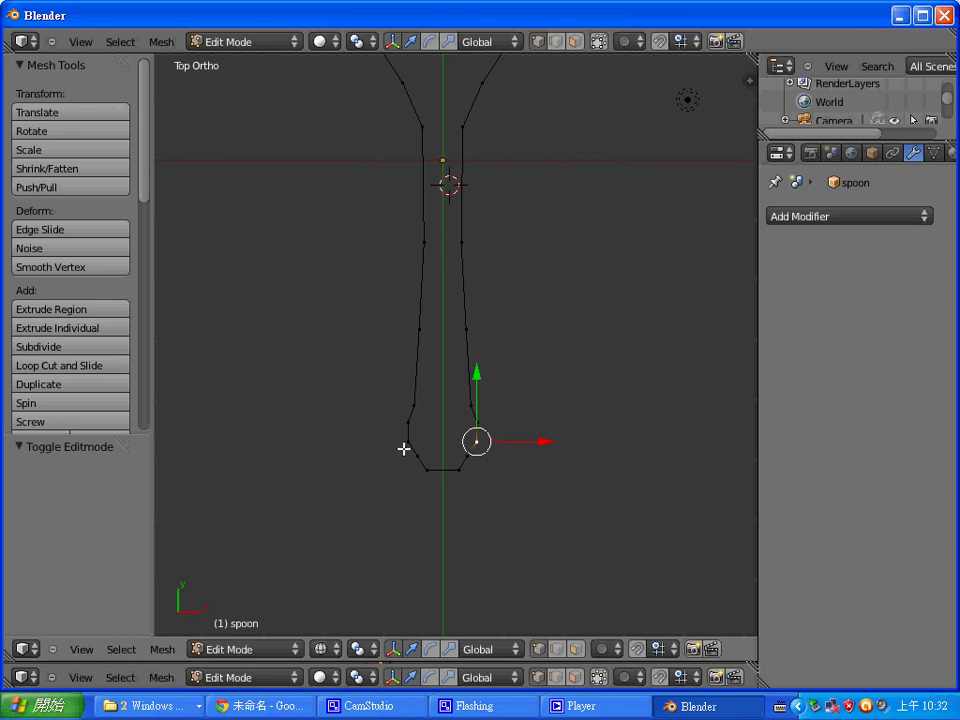
{"action": "left_click", "coordinate": [465, 457]}
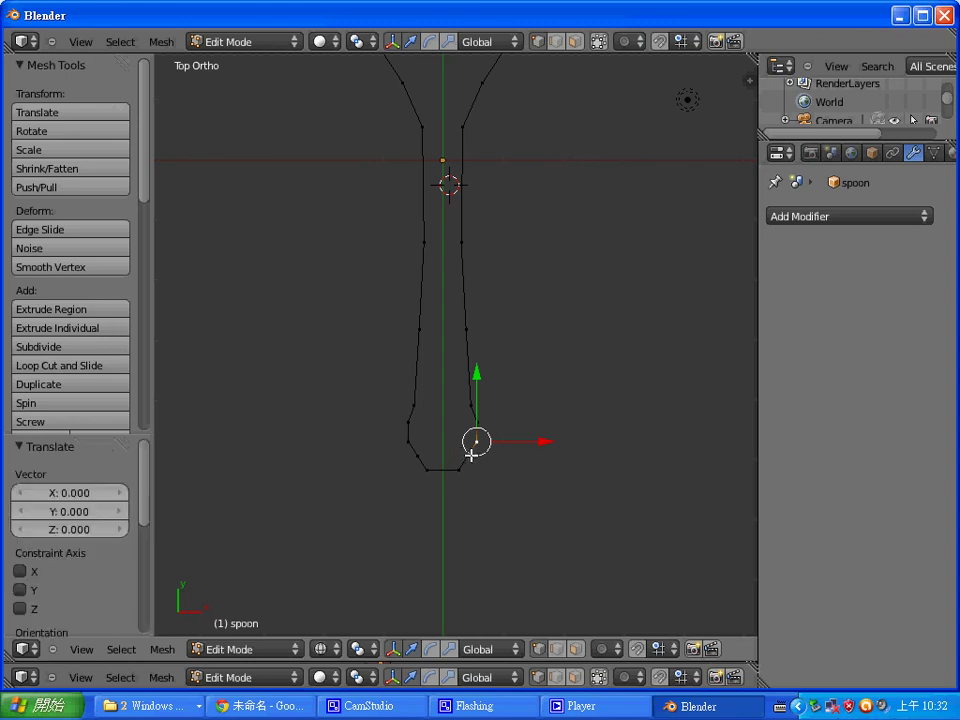
{"action": "right_click", "coordinate": [467, 455]}
{"action": "right_click", "coordinate": [420, 457], "text": "shift"}
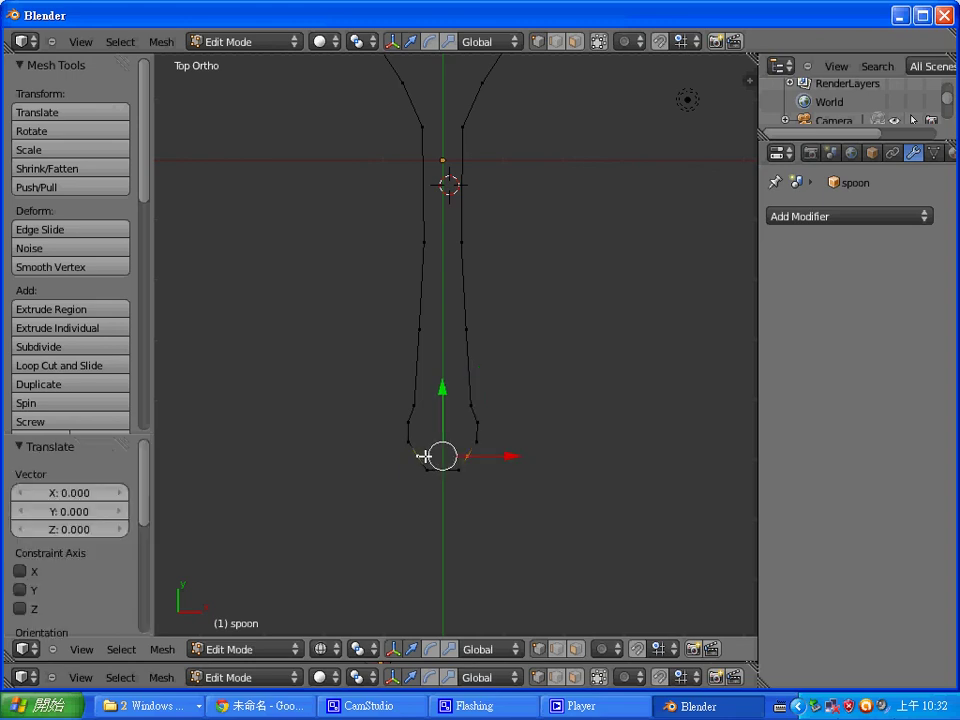
{"action": "left_click", "coordinate": [163, 649]}
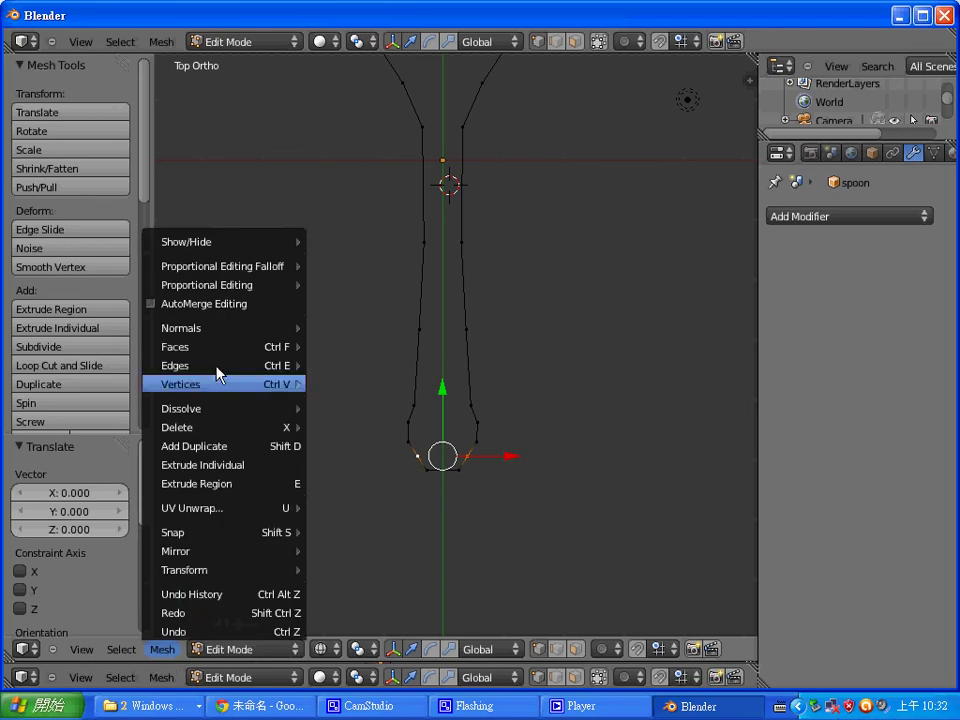
{"action": "mouse_move", "coordinate": [236, 346]}
{"action": "left_click", "coordinate": [354, 368]}
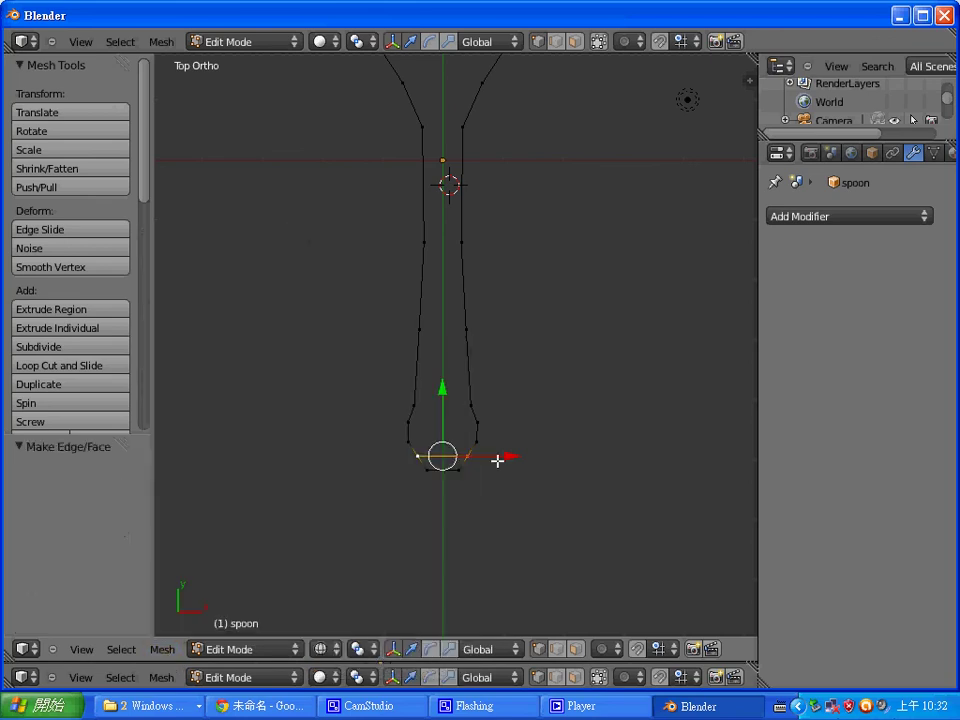
Add cross edges between the two widest opposite vertex pairs of the handle's flared end.
{"action": "right_click", "coordinate": [476, 442]}
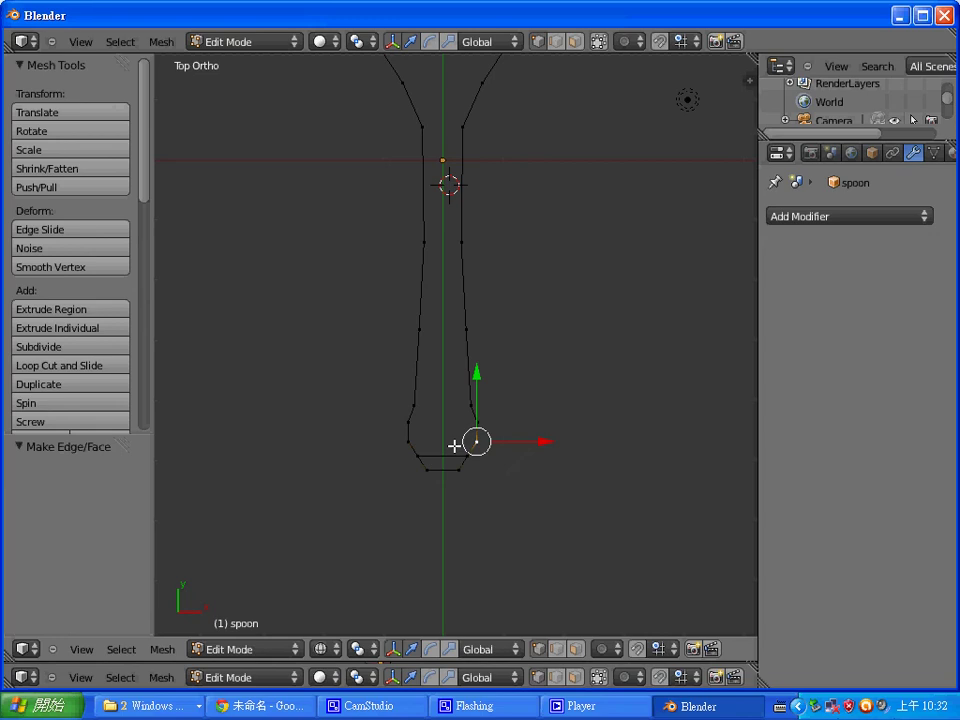
{"action": "right_click", "coordinate": [408, 442], "text": "shift"}
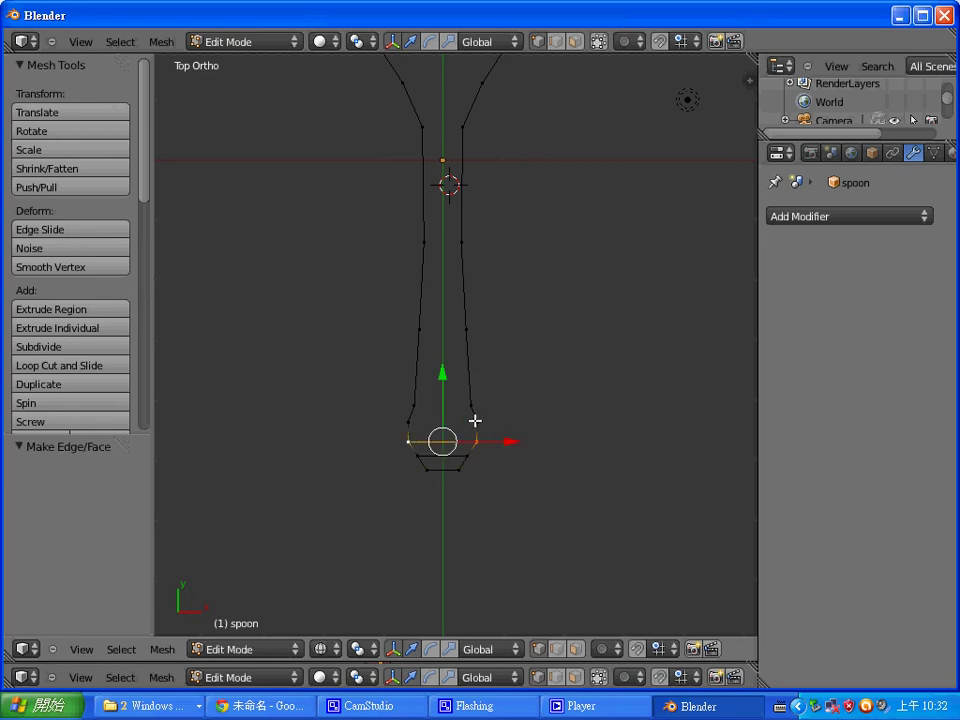
{"action": "key", "text": "e"}
{"action": "left_click", "coordinate": [476, 422]}
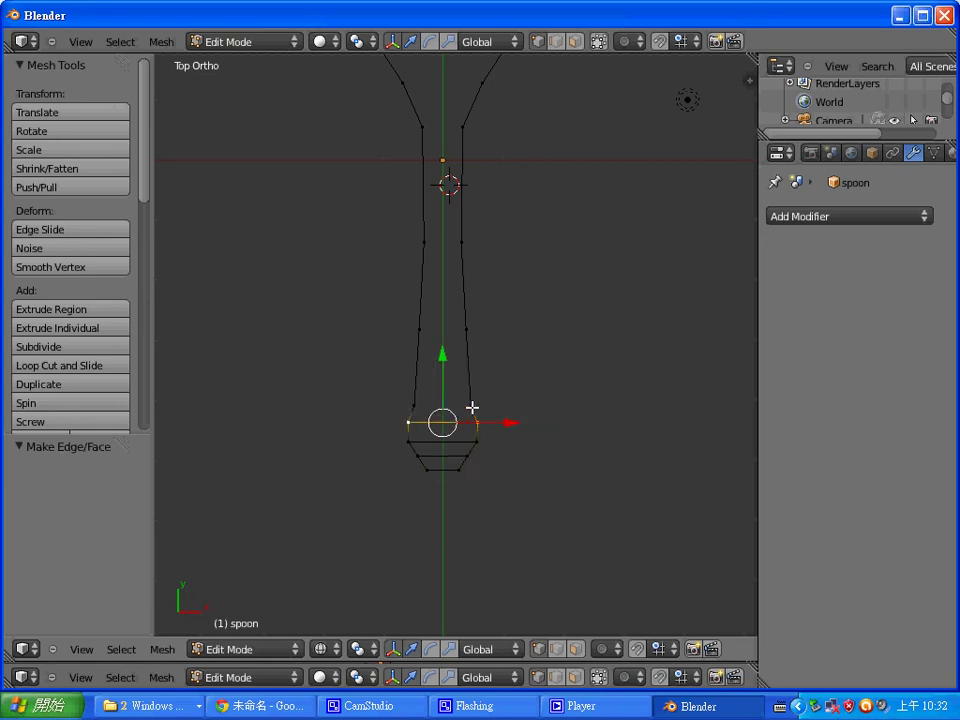
Join the vertex pair where the flared end meets the handle and the pair above it on the lower handle.
{"action": "right_click", "coordinate": [467, 400], "text": "shift"}
{"action": "right_click", "coordinate": [418, 404]}
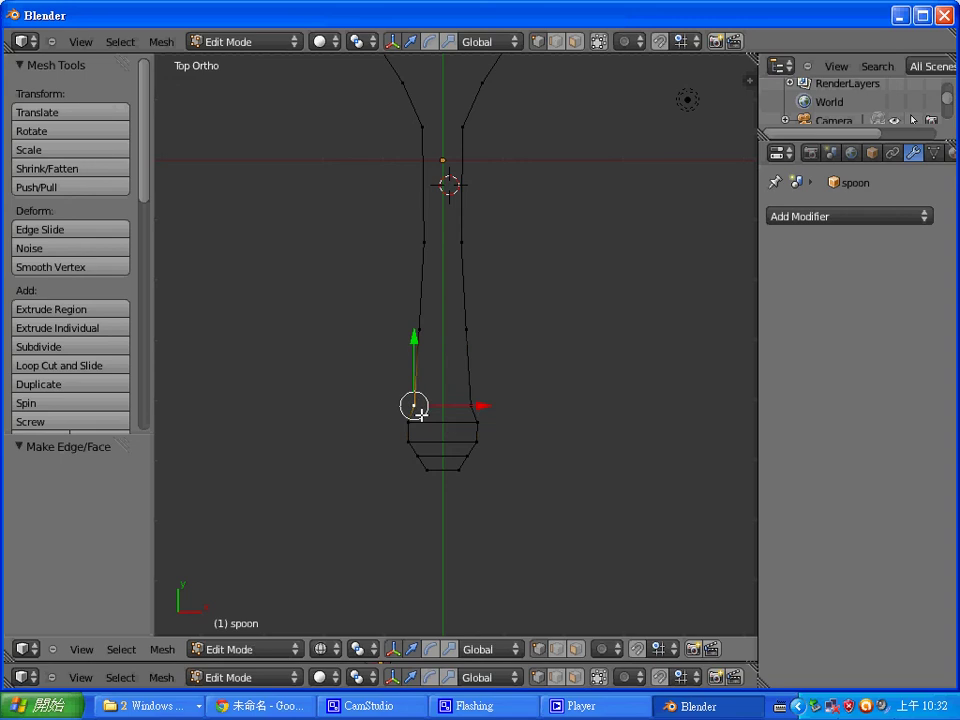
{"action": "right_click", "coordinate": [472, 405], "text": "shift"}
{"action": "right_click", "coordinate": [469, 350]}
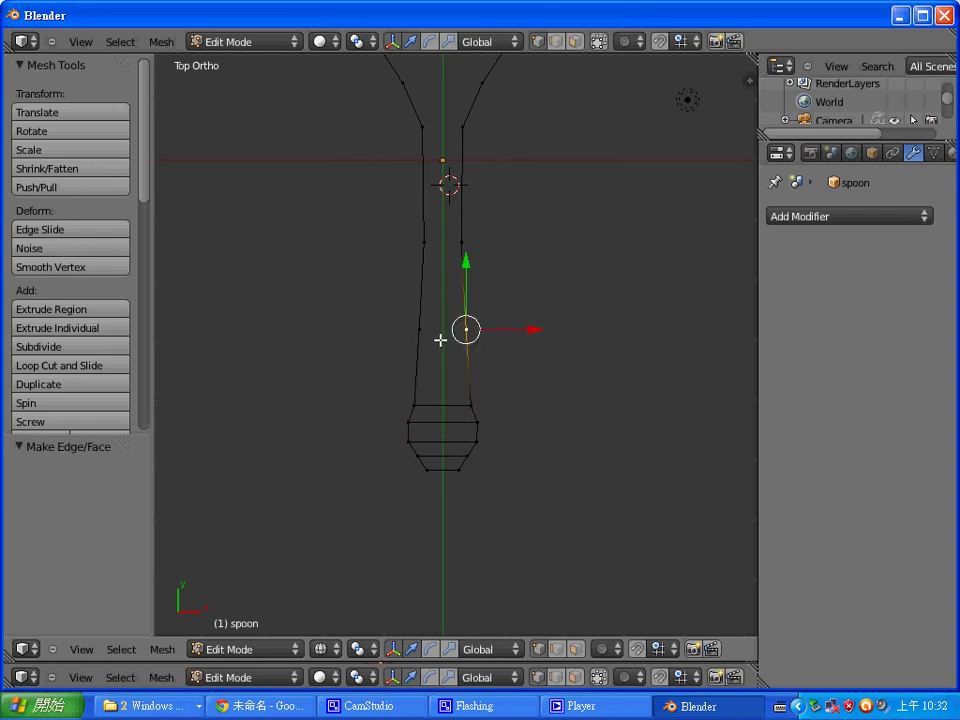
{"action": "right_click", "coordinate": [404, 332], "text": "shift"}
{"action": "scroll", "coordinate": [488, 325], "scroll_direction": "up", "scroll_amount": 2}
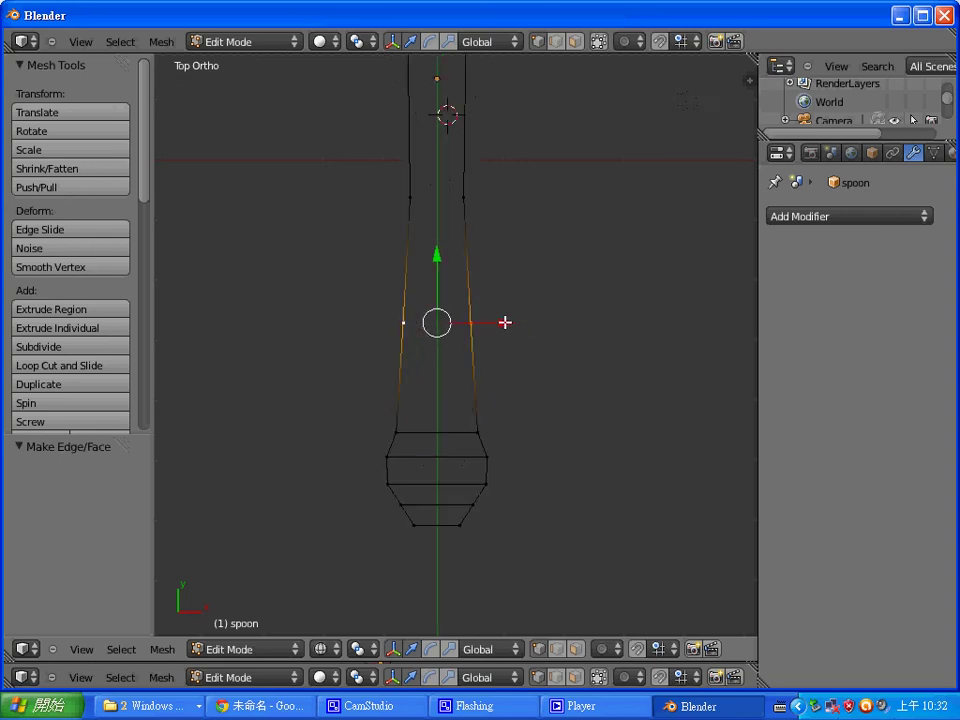
{"action": "key", "text": "f"}
Bridge the upper handle's vertex pair and the pair where the handle meets the bowl with cross edges.
{"action": "middle_click_drag", "start_coordinate": [555, 203], "coordinate": [579, 534], "text": "shift"}
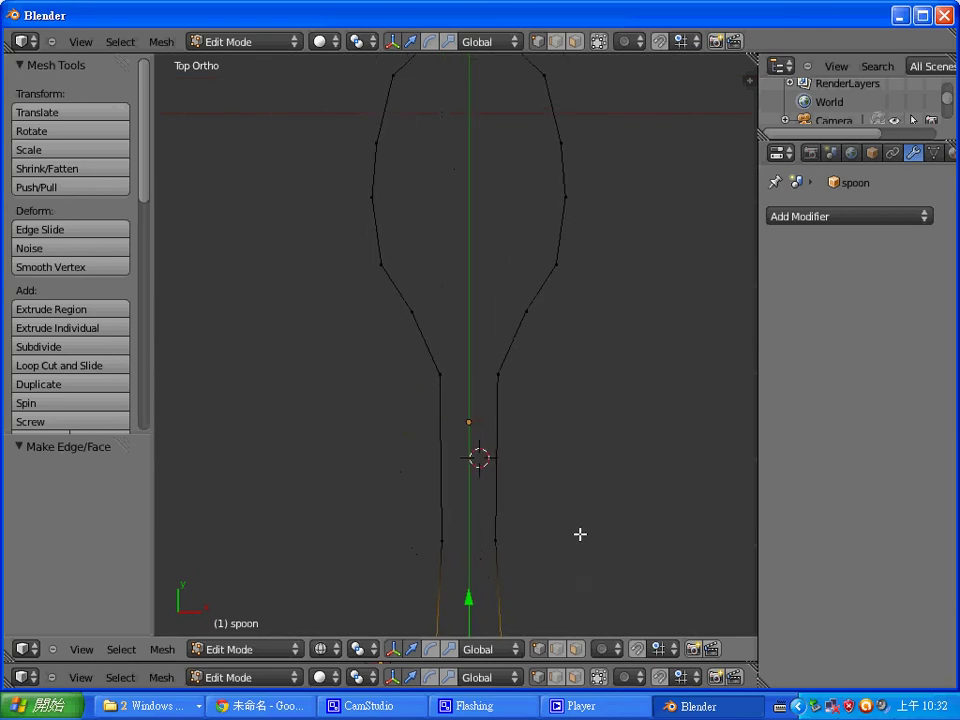
{"action": "right_click", "coordinate": [441, 540]}
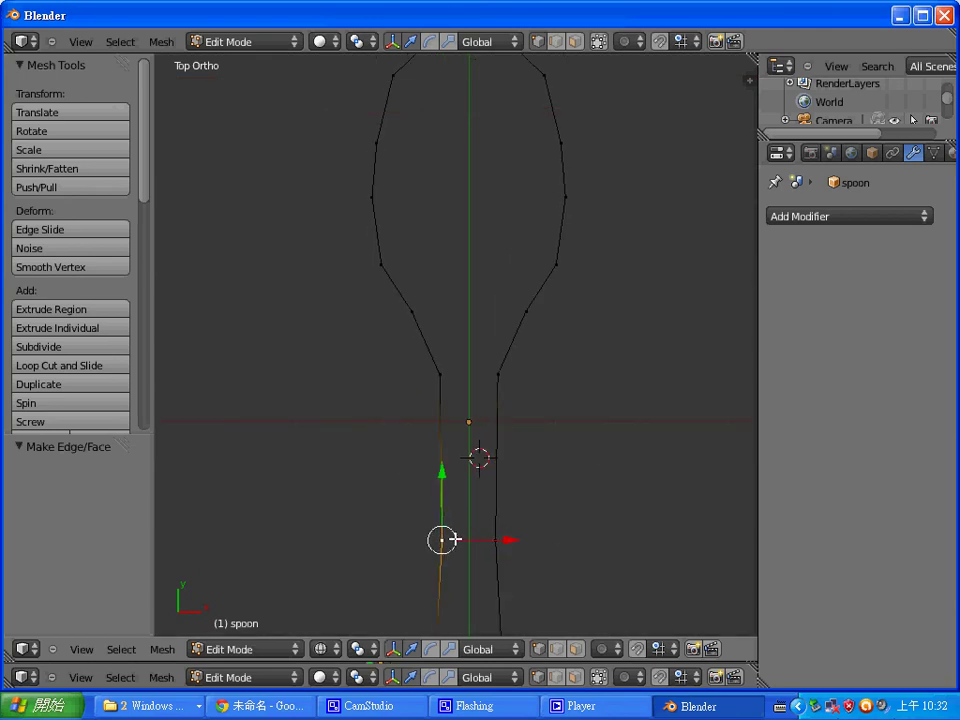
{"action": "right_click", "coordinate": [500, 541], "text": "shift"}
{"action": "key", "text": "f"}
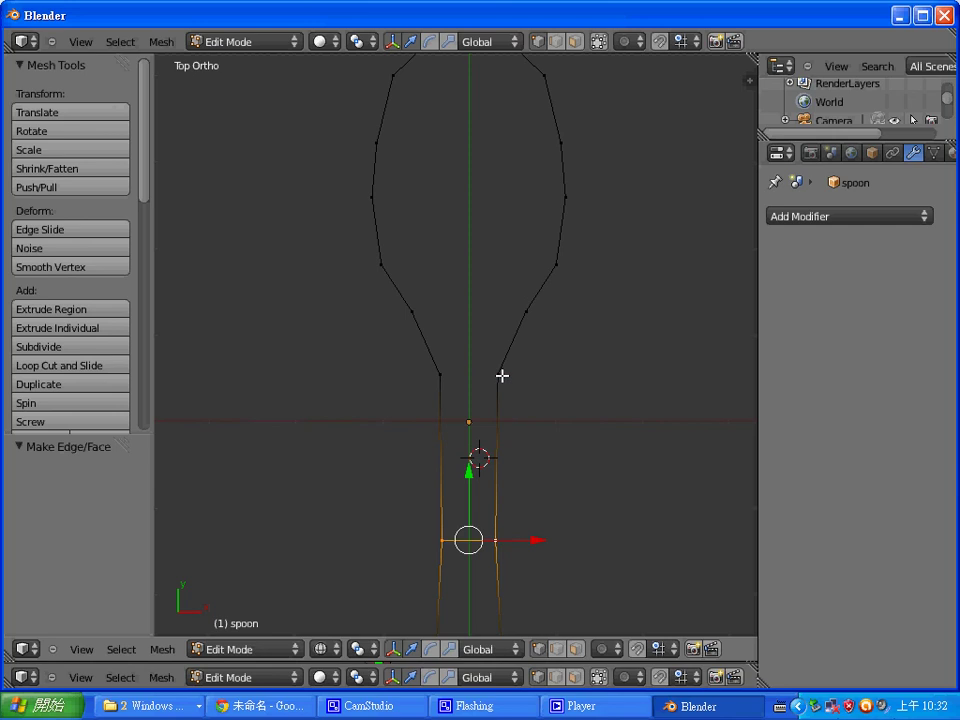
{"action": "right_click", "coordinate": [497, 374]}
{"action": "right_click", "coordinate": [441, 374], "text": "shift"}
{"action": "key", "text": "f"}
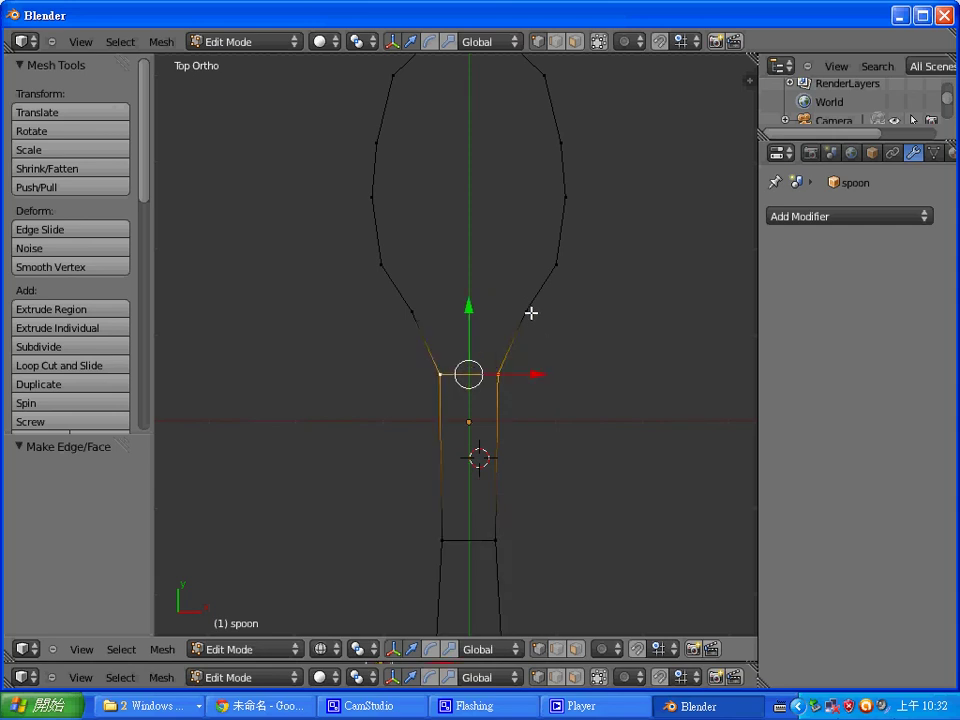
Add three cross edges through the bowl's lower half, joining opposite vertices up to its widest pair.
{"action": "right_click", "coordinate": [525, 312]}
{"action": "right_click", "coordinate": [414, 312], "text": "shift"}
{"action": "key", "text": "f"}
{"action": "right_click", "coordinate": [555, 265]}
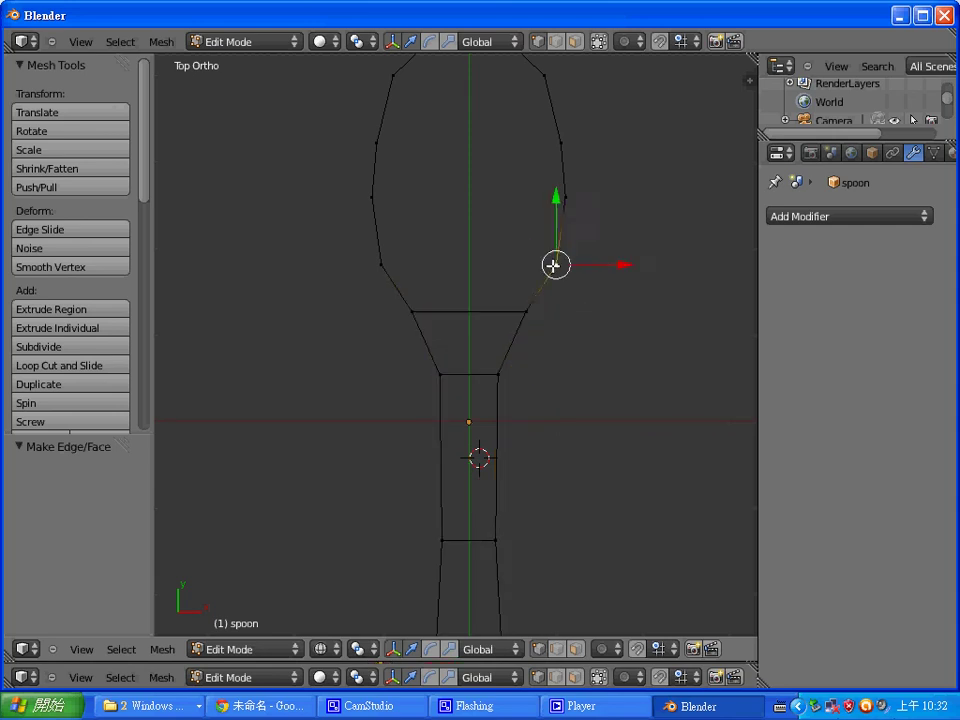
{"action": "right_click", "coordinate": [381, 267], "text": "shift"}
{"action": "key", "text": "f"}
{"action": "right_click", "coordinate": [566, 197]}
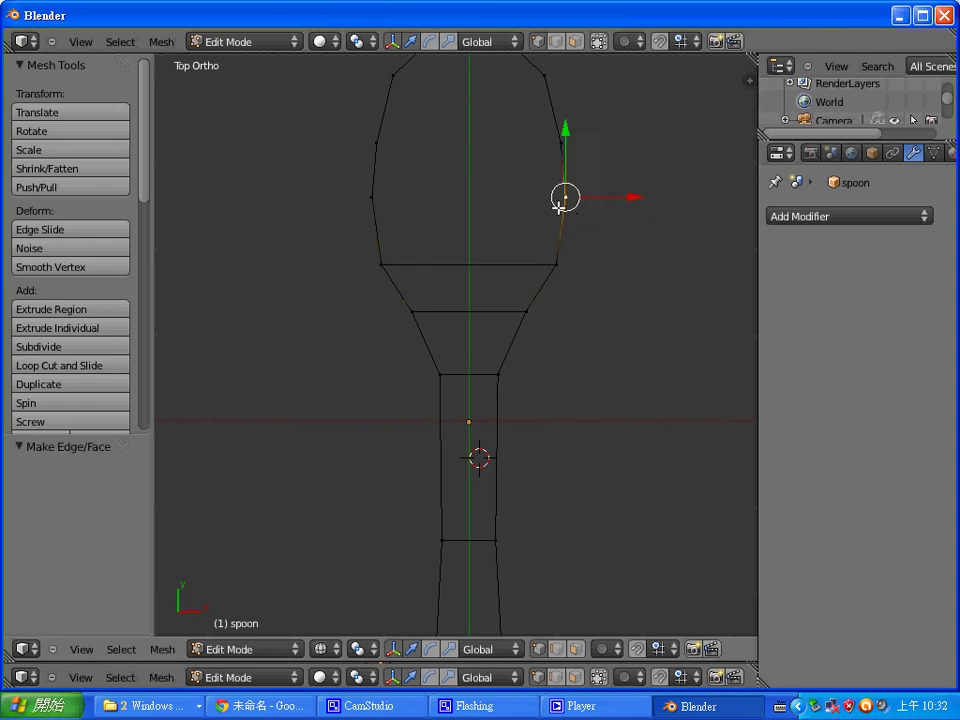
{"action": "right_click", "coordinate": [378, 199], "text": "shift"}
{"action": "key", "text": "f"}
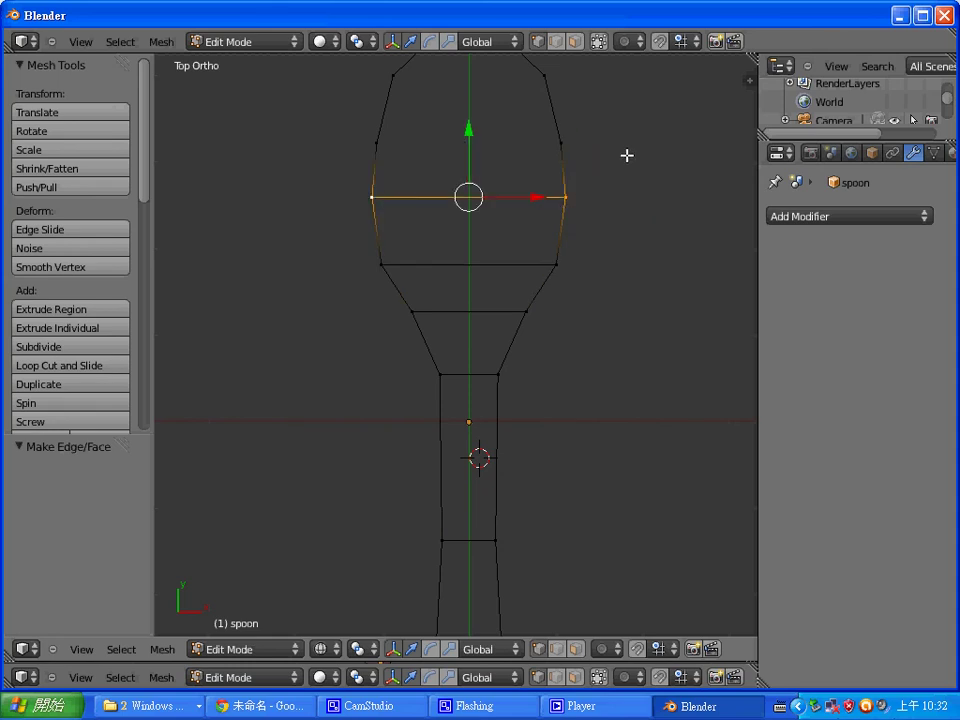
Connect the remaining two opposite vertex pairs in the bowl's upper half with cross edges.
{"action": "middle_click_drag", "start_coordinate": [627, 155], "coordinate": [604, 272], "text": "shift"}
{"action": "right_click", "coordinate": [557, 255]}
{"action": "right_click", "coordinate": [368, 262], "text": "shift"}
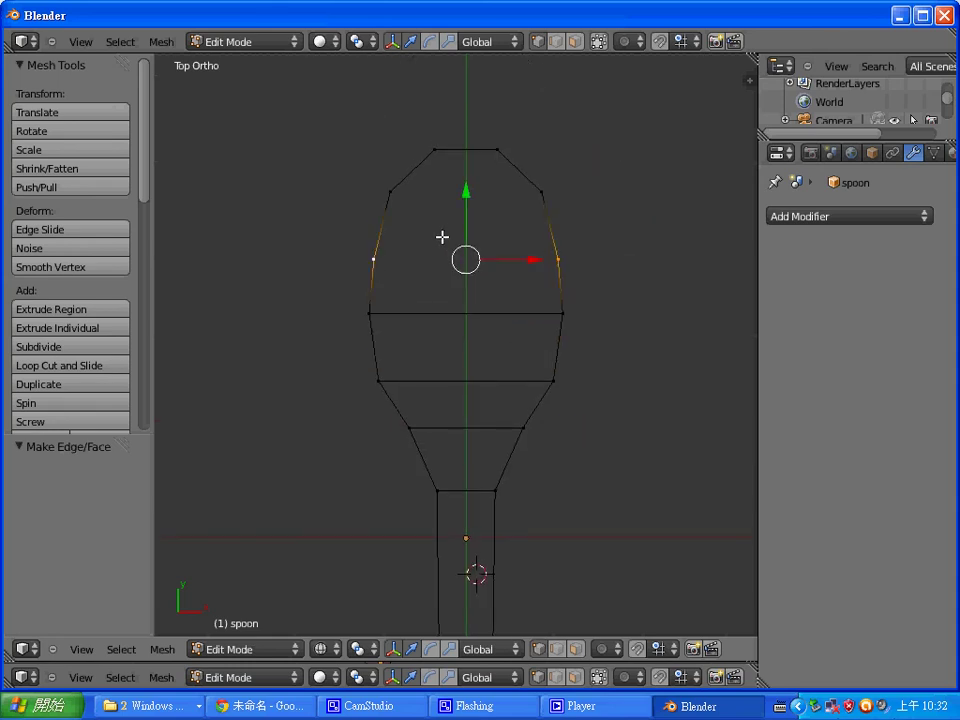
{"action": "key", "text": "f"}
{"action": "right_click", "coordinate": [541, 192]}
{"action": "right_click", "coordinate": [395, 187], "text": "shift"}
{"action": "key", "text": "f"}
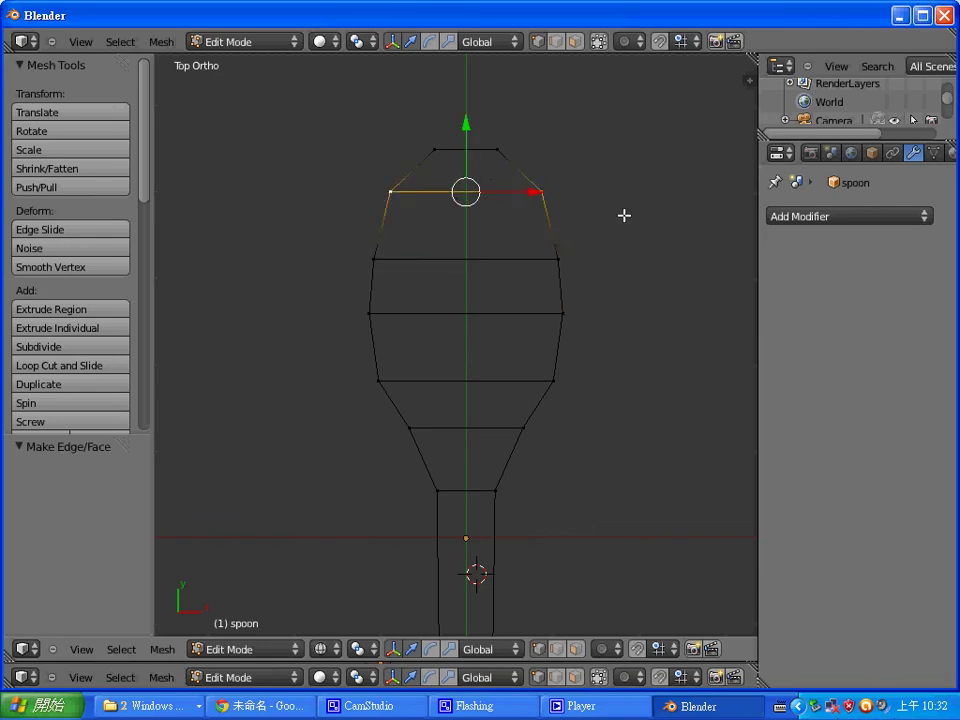
Return to top view and try Make Edge/Face with only the bowl's uppermost added cross edge selected.
{"action": "scroll", "coordinate": [630, 251], "scroll_direction": "down", "scroll_amount": 10}
{"action": "scroll", "coordinate": [540, 464], "scroll_direction": "up", "scroll_amount": 5}
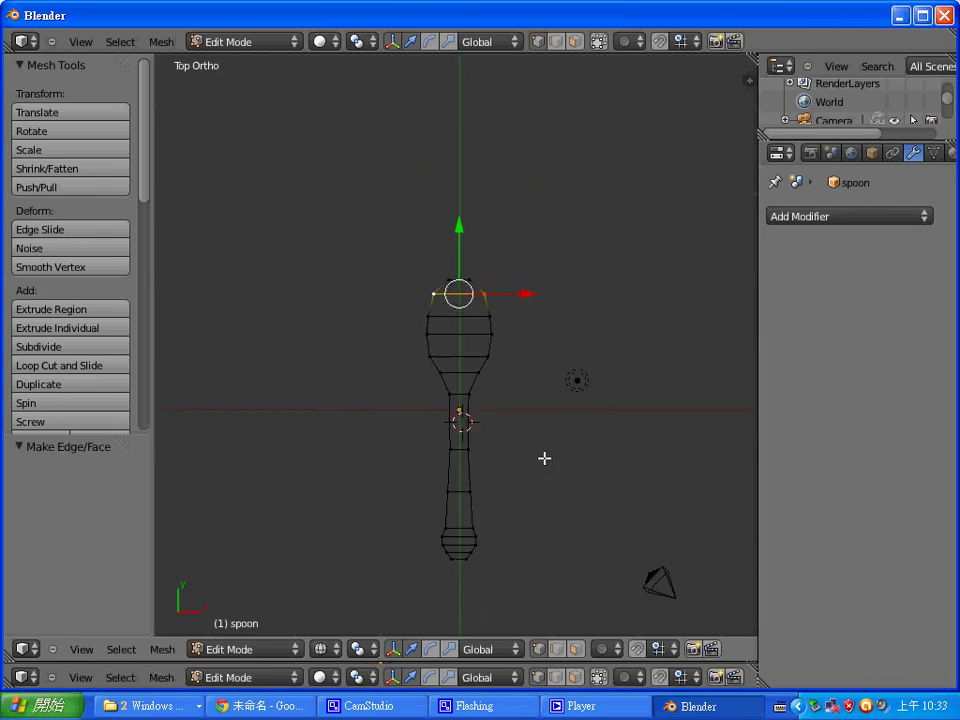
{"action": "middle_click_drag", "start_coordinate": [557, 506], "coordinate": [557, 467]}
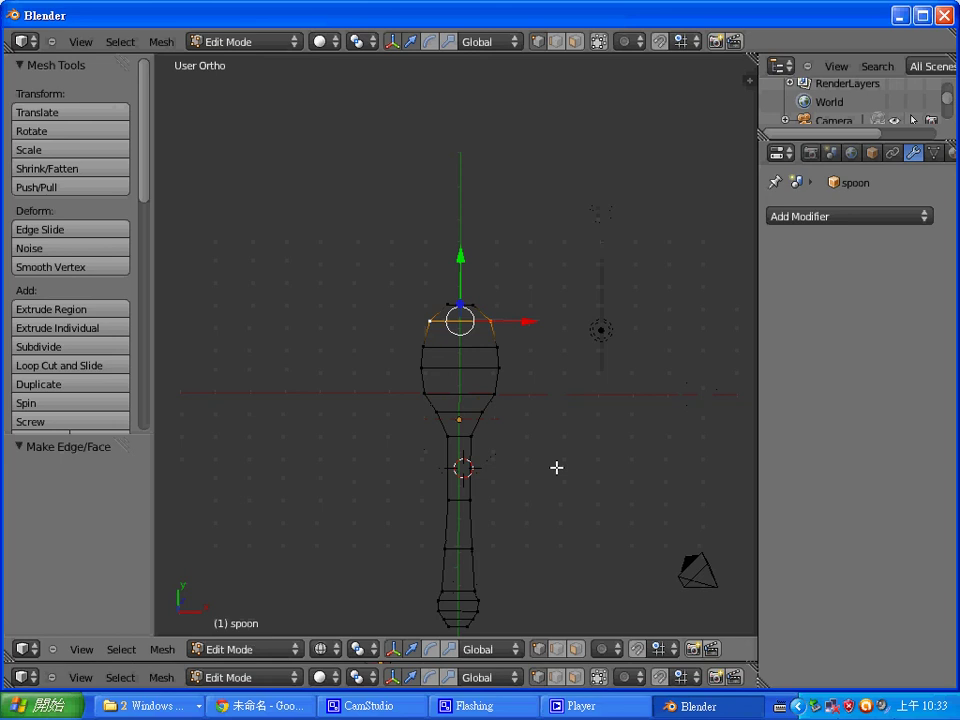
{"action": "left_click", "coordinate": [78, 649]}
{"action": "left_click", "coordinate": [120, 583]}
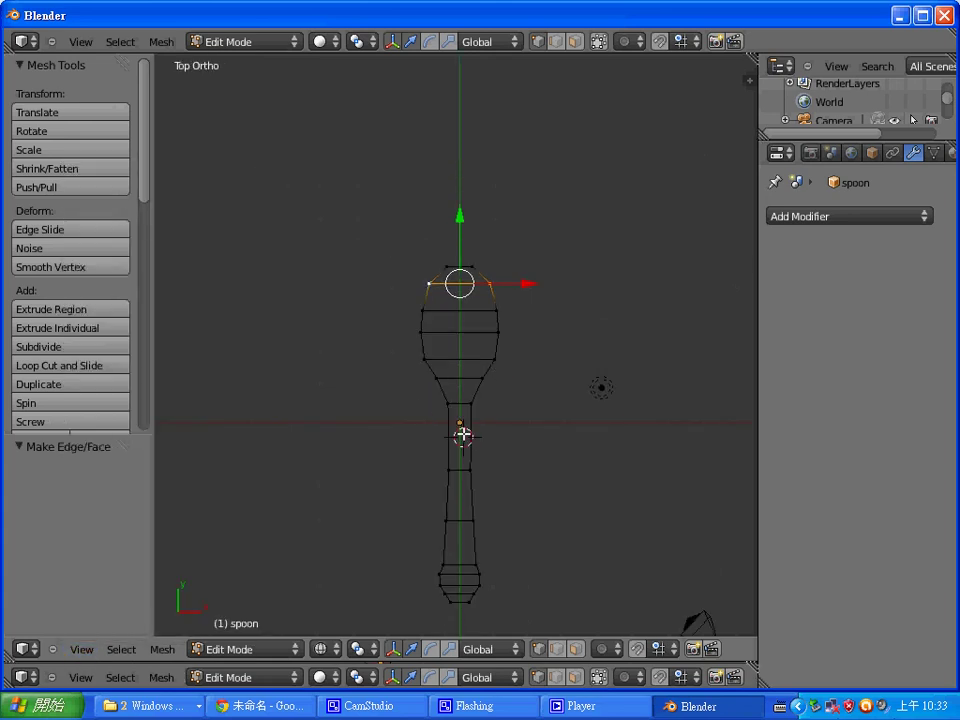
{"action": "left_click", "coordinate": [162, 649]}
{"action": "mouse_move", "coordinate": [209, 331]}
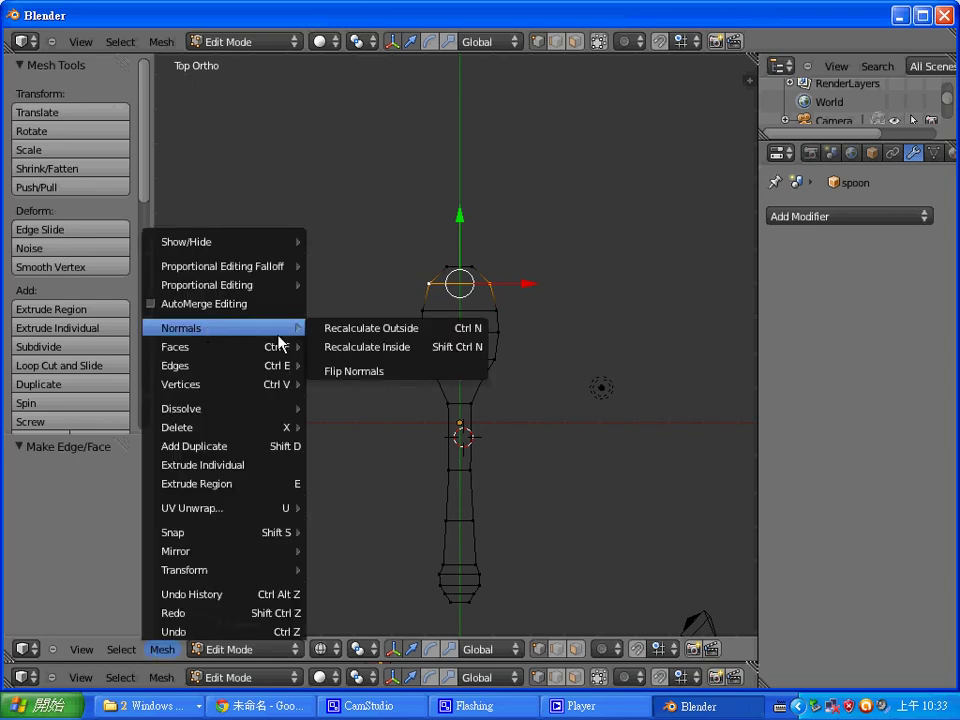
{"action": "mouse_move", "coordinate": [250, 350]}
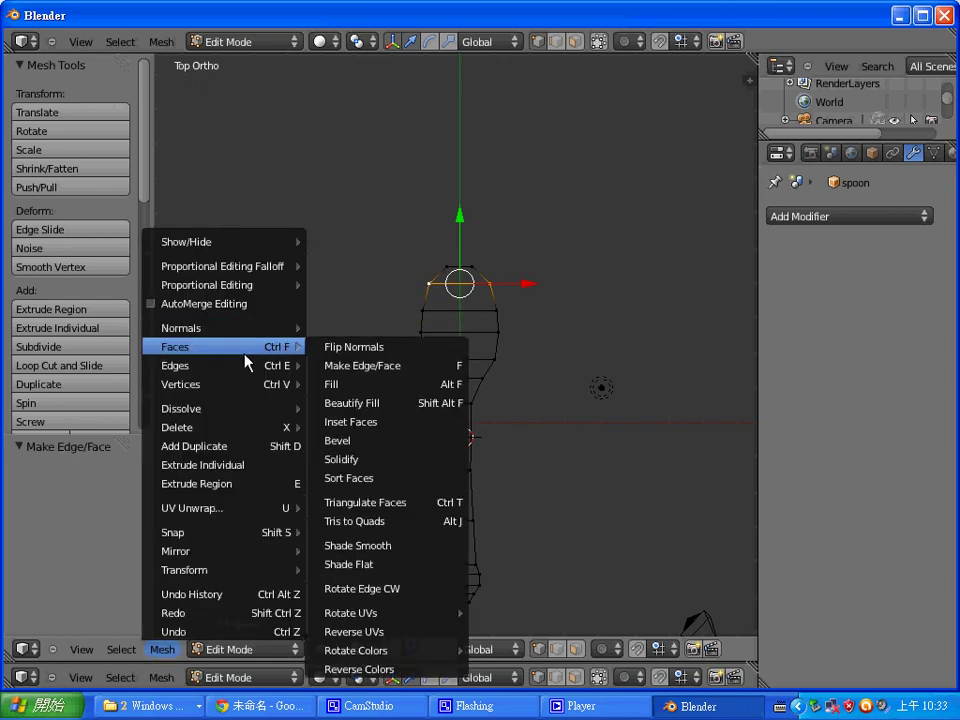
{"action": "left_click", "coordinate": [364, 372]}
Select the whole spoon mesh, fill all its sections using Make Edge/Face and switch the viewport to solid shading.
{"action": "key", "text": "a"}
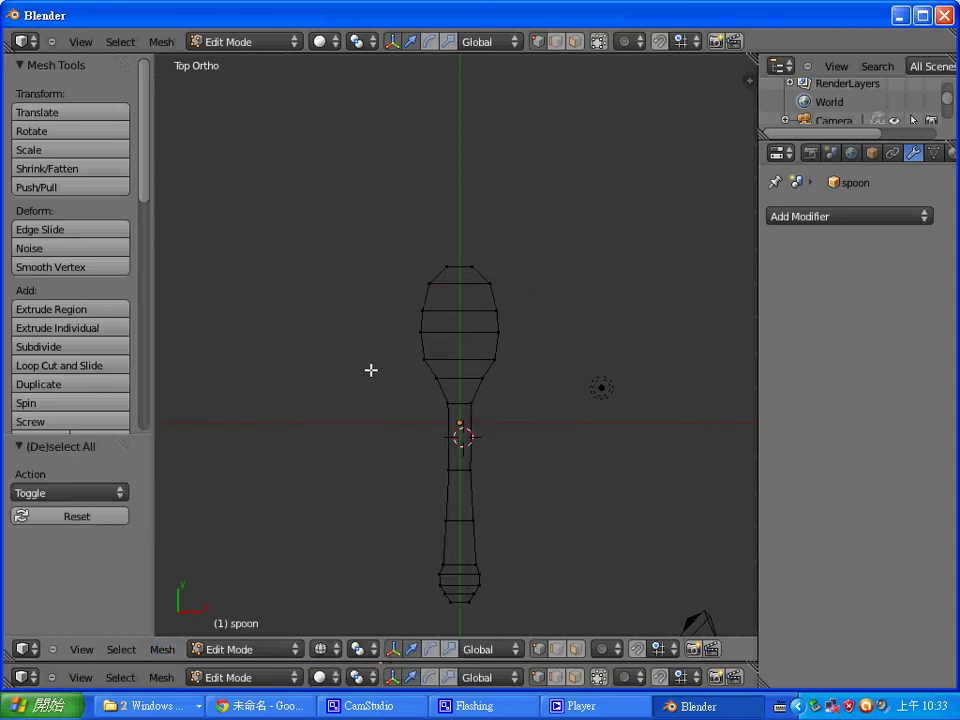
{"action": "left_click", "coordinate": [162, 649]}
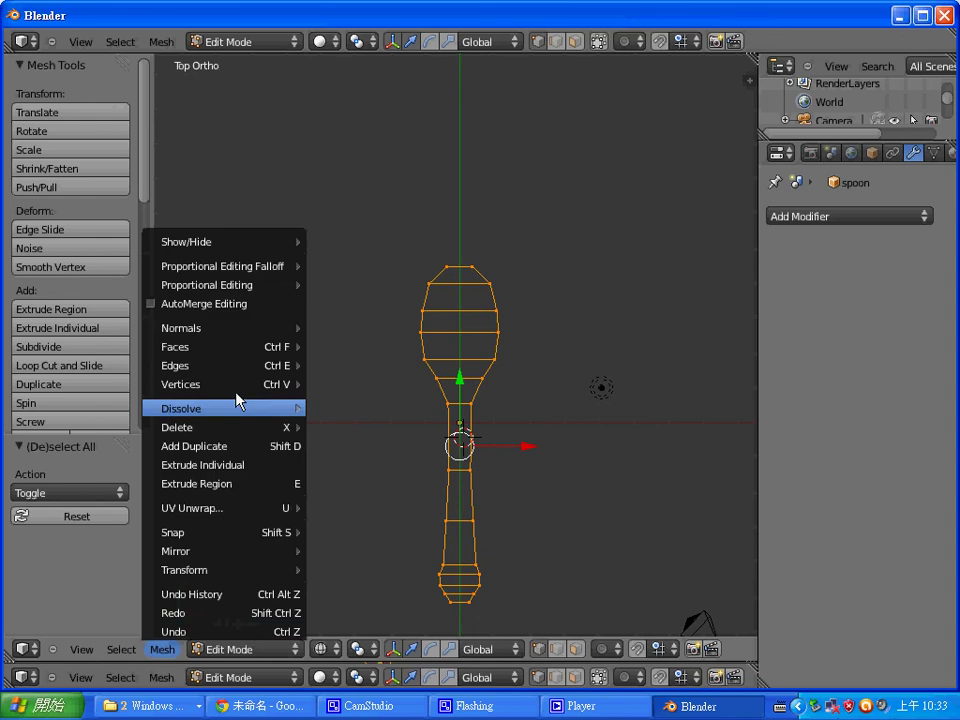
{"action": "mouse_move", "coordinate": [257, 343]}
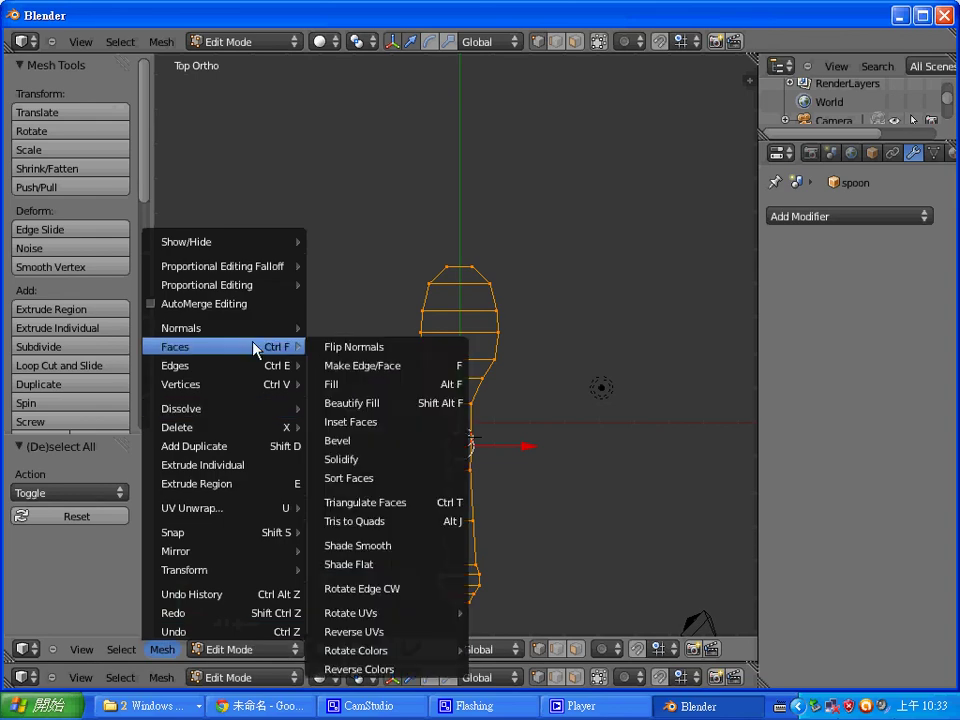
{"action": "left_click", "coordinate": [343, 366]}
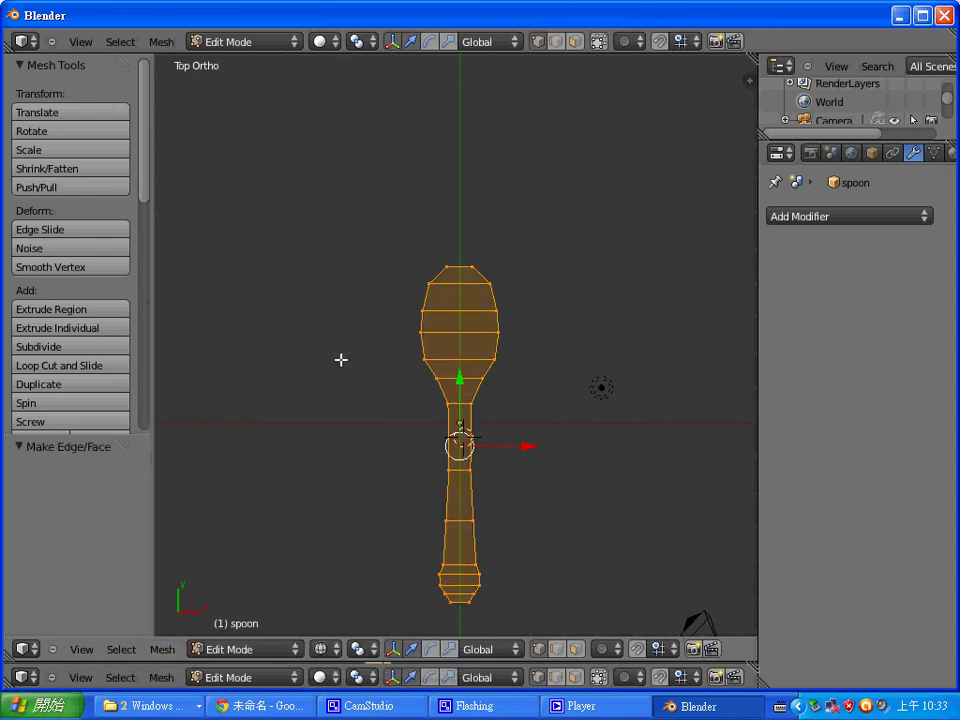
{"action": "left_click", "coordinate": [331, 650]}
{"action": "left_click", "coordinate": [345, 591]}
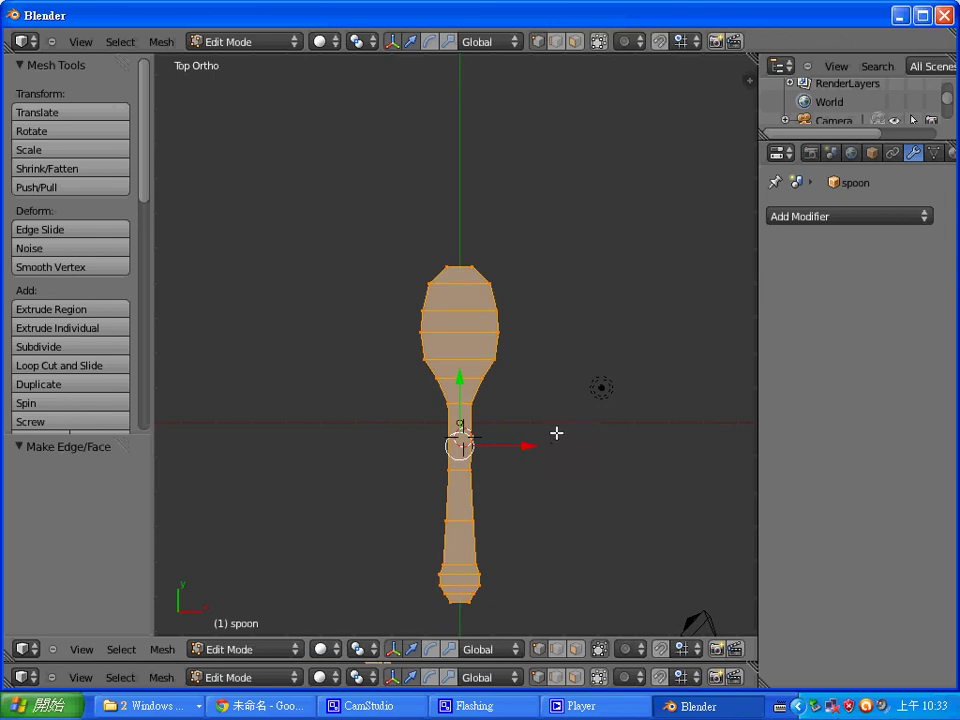
Inspect the filled spoon in Object Mode, return to top view and switch the viewport to Quad View.
{"action": "key", "text": "Tab"}
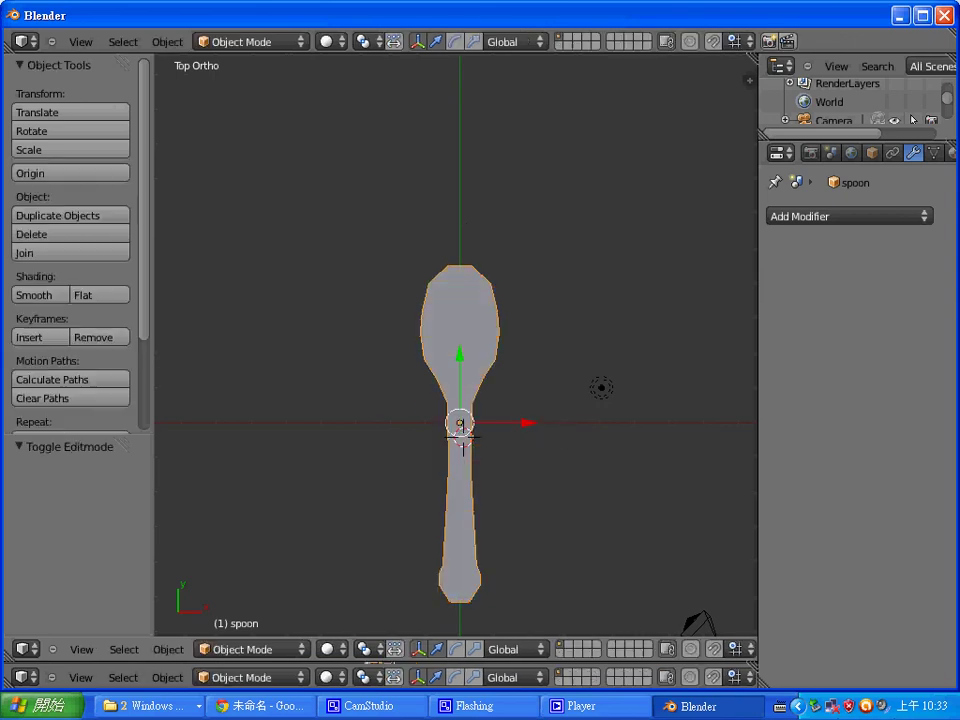
{"action": "middle_click_drag", "start_coordinate": [460, 428], "coordinate": [490, 420]}
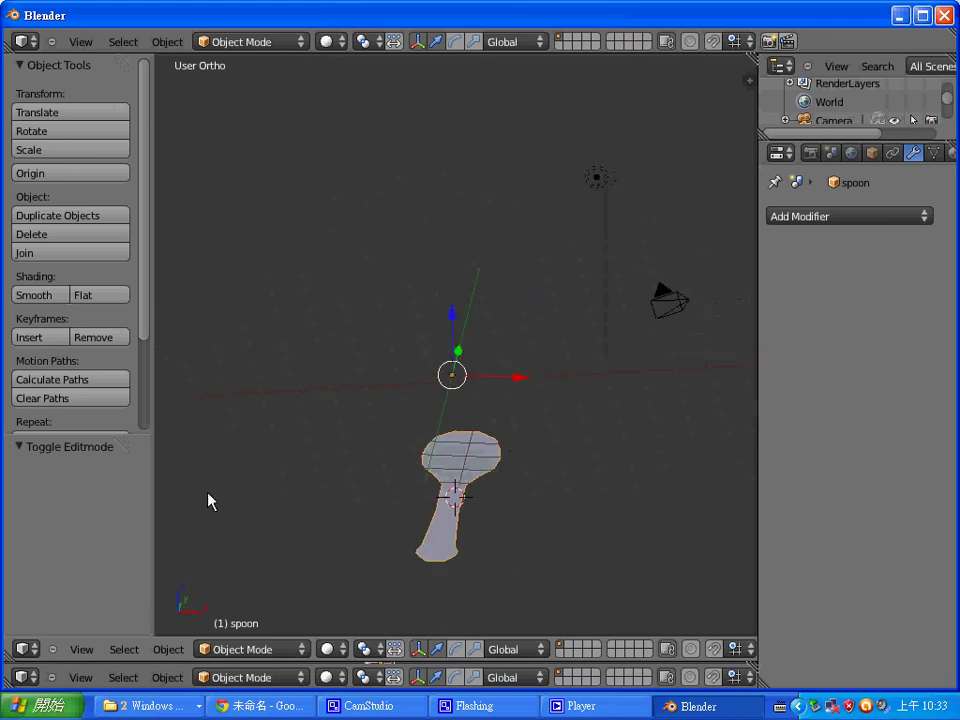
{"action": "left_click", "coordinate": [81, 649]}
{"action": "left_click", "coordinate": [133, 572]}
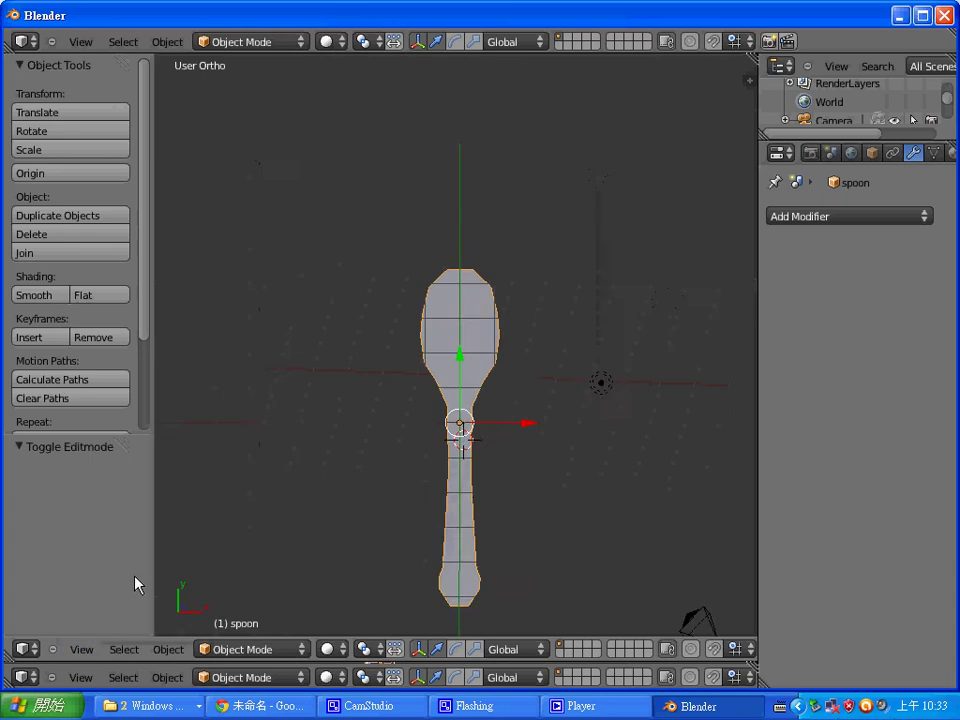
{"action": "key", "text": "Tab"}
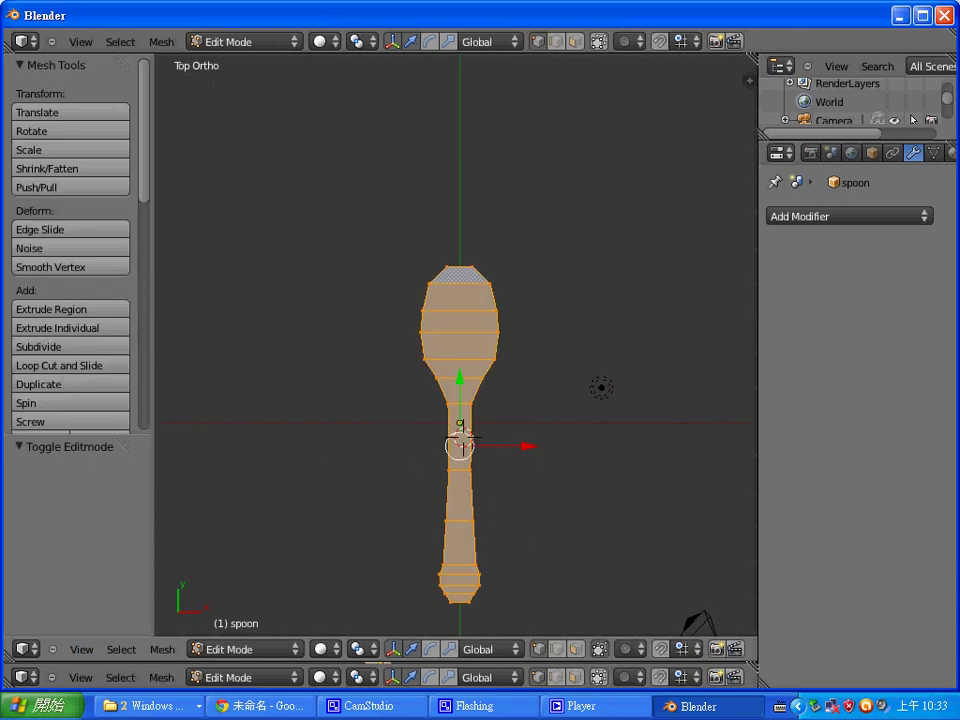
{"action": "left_click", "coordinate": [82, 649]}
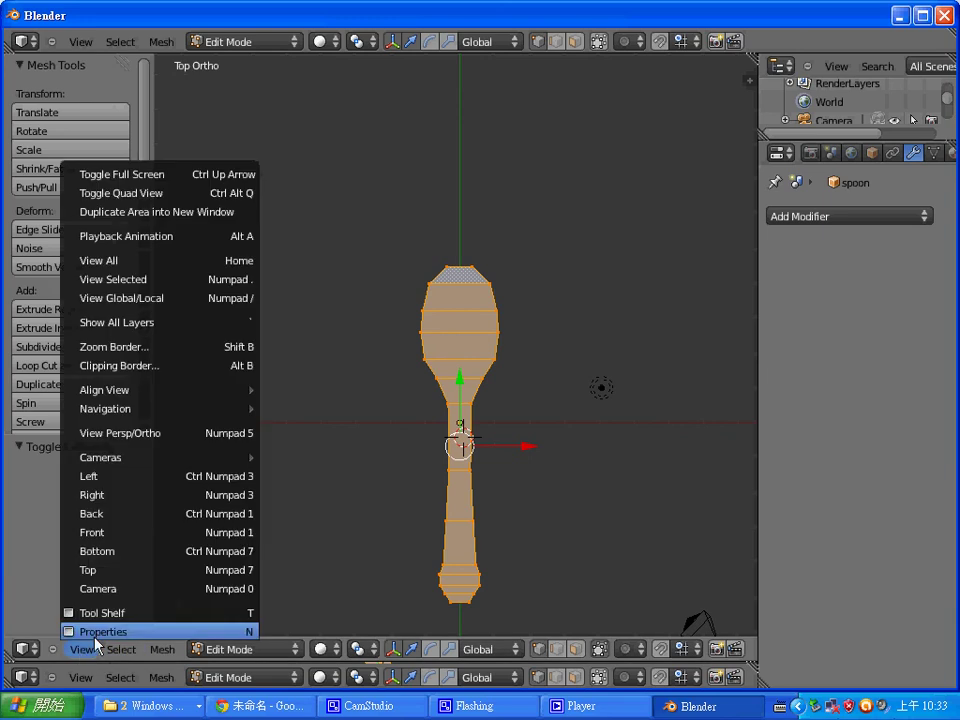
{"action": "left_click", "coordinate": [300, 523]}
{"action": "key", "text": "Tab"}
{"action": "left_click", "coordinate": [82, 649]}
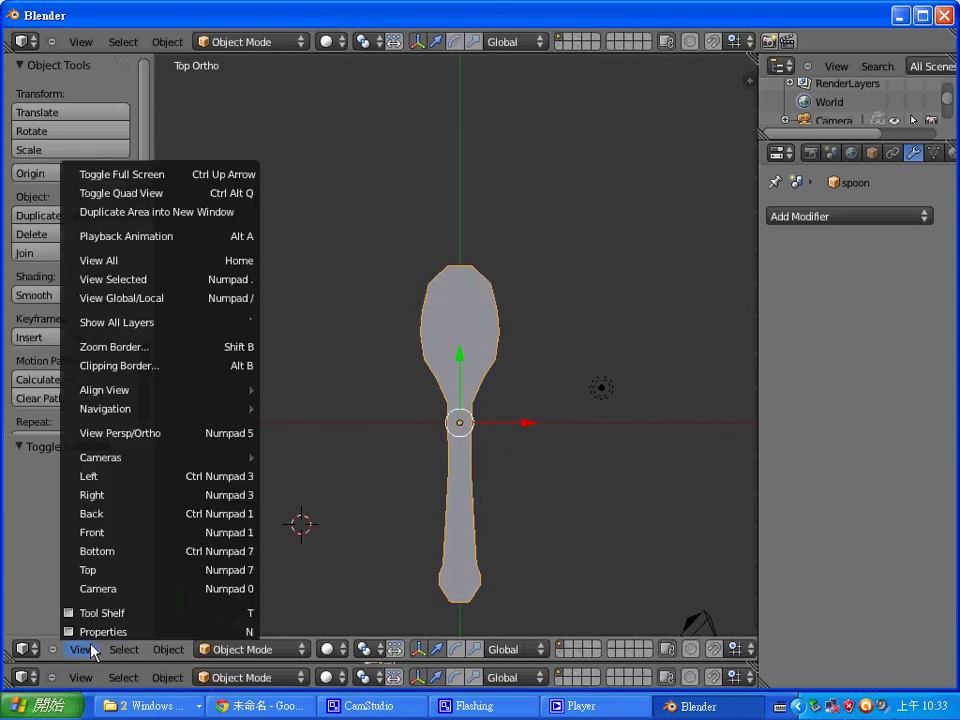
{"action": "left_click", "coordinate": [188, 194]}
{"action": "scroll", "coordinate": [317, 311], "scroll_direction": "up", "scroll_amount": 5}
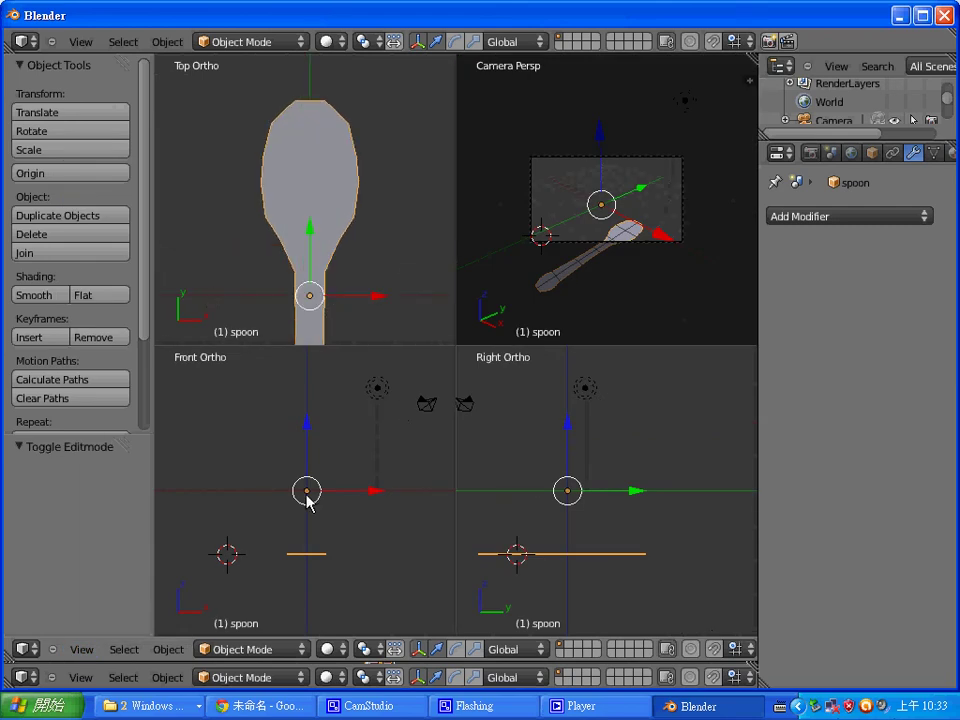
Enter Edit Mode and move the whole spoon mesh up about 0.59 along the Z axis.
{"action": "key", "text": "Tab"}
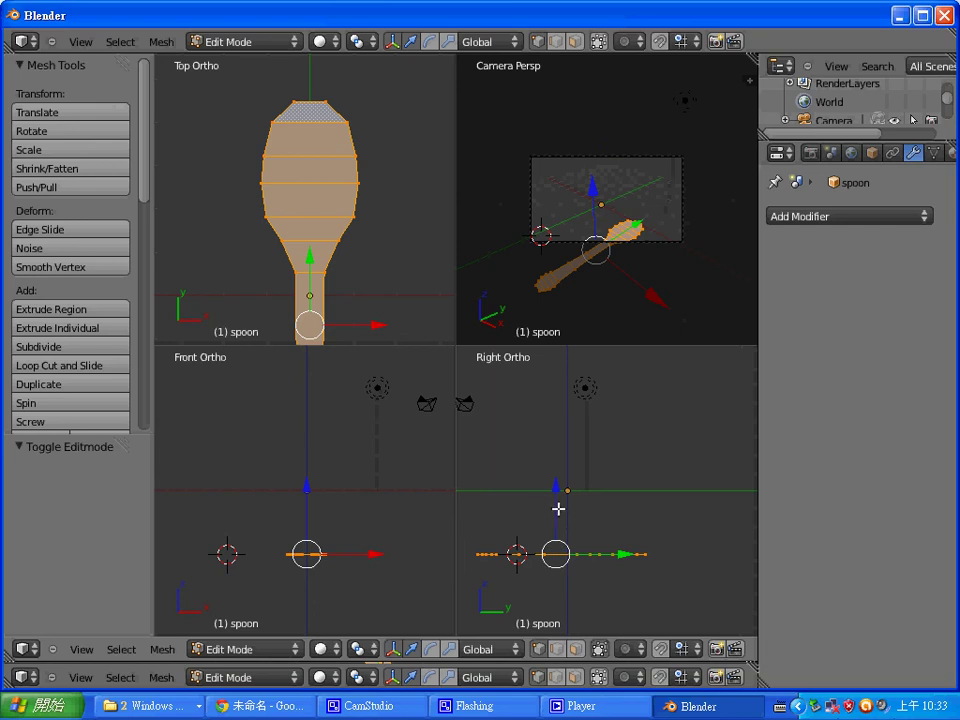
{"action": "key", "text": "g"}
{"action": "key", "text": "z"}
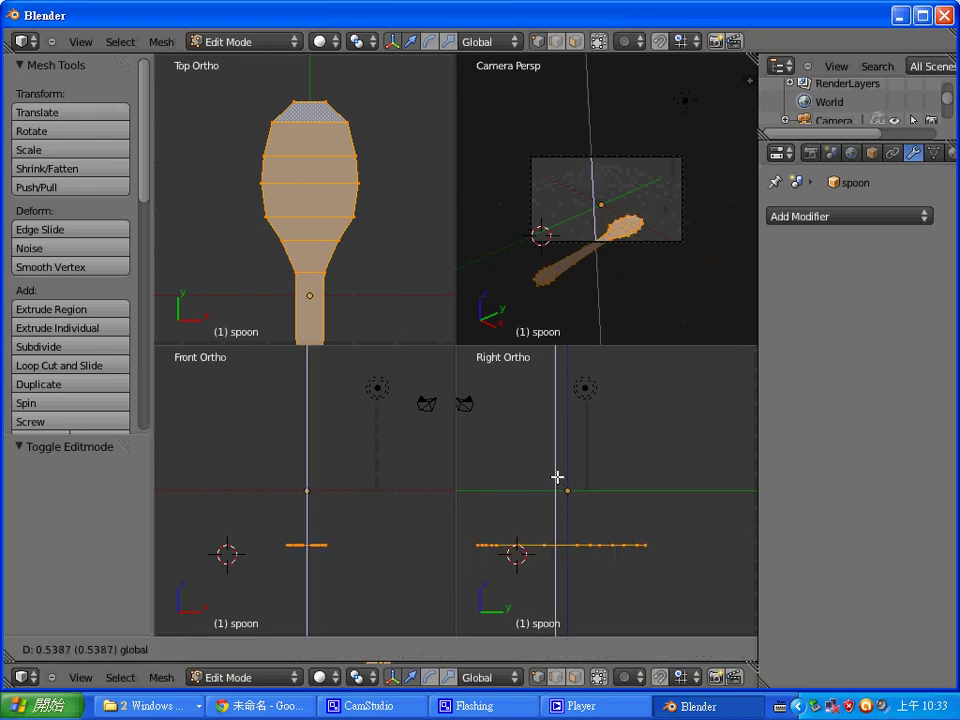
{"action": "left_click", "coordinate": [556, 480]}
Try extruding all of the spoon's faces upward by about 0.54 along Z.
{"action": "key", "text": "g"}
{"action": "key", "text": "z"}
{"action": "key", "text": "z"}
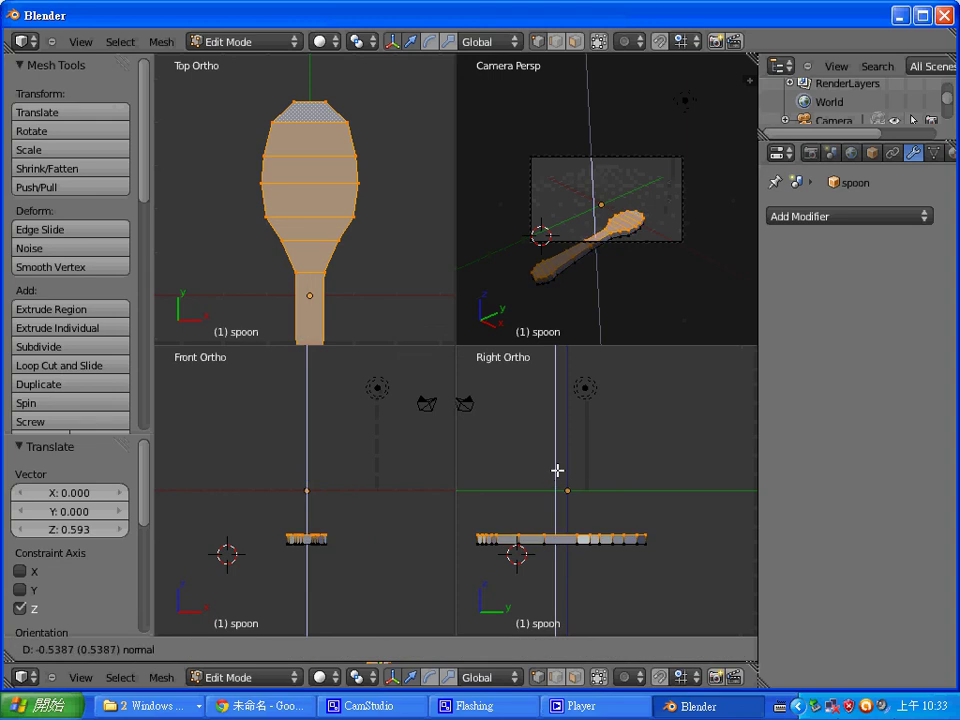
{"action": "left_click", "coordinate": [557, 470]}
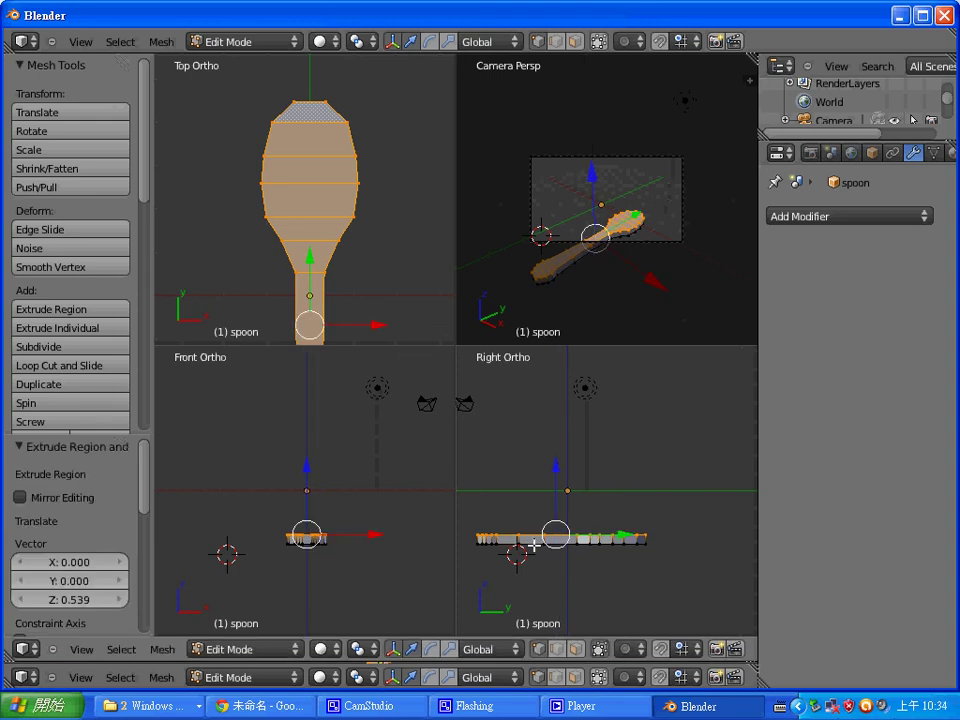
{"action": "left_click", "coordinate": [76, 603]}
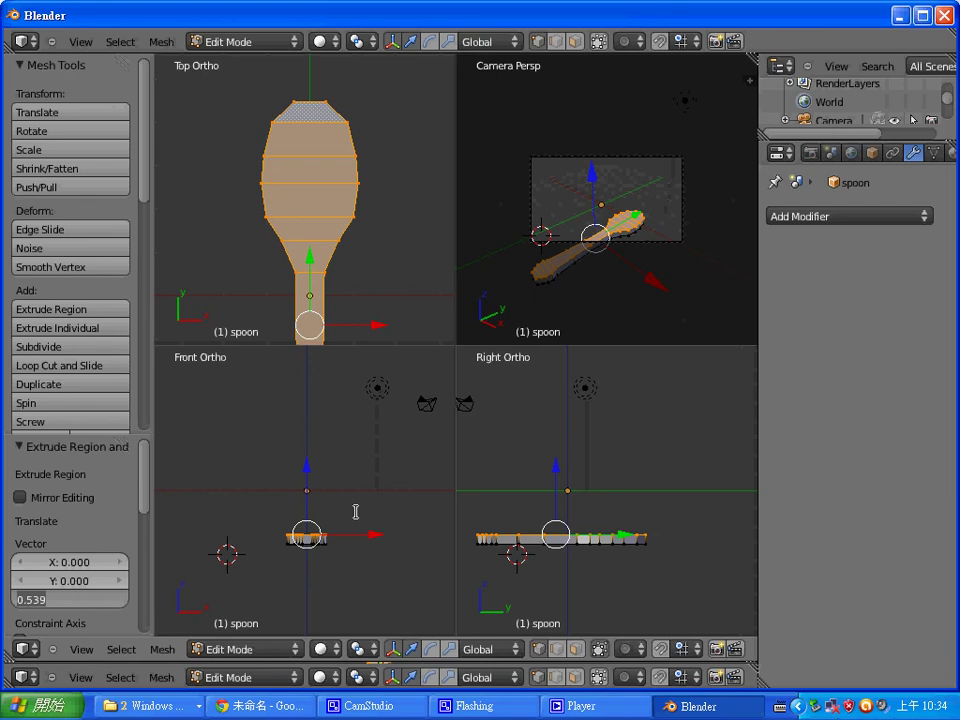
{"action": "key", "text": "Return"}
Try setting the extrusion vector's X and Y components to 45, and undo the extrusion.
{"action": "left_click", "coordinate": [70, 562]}
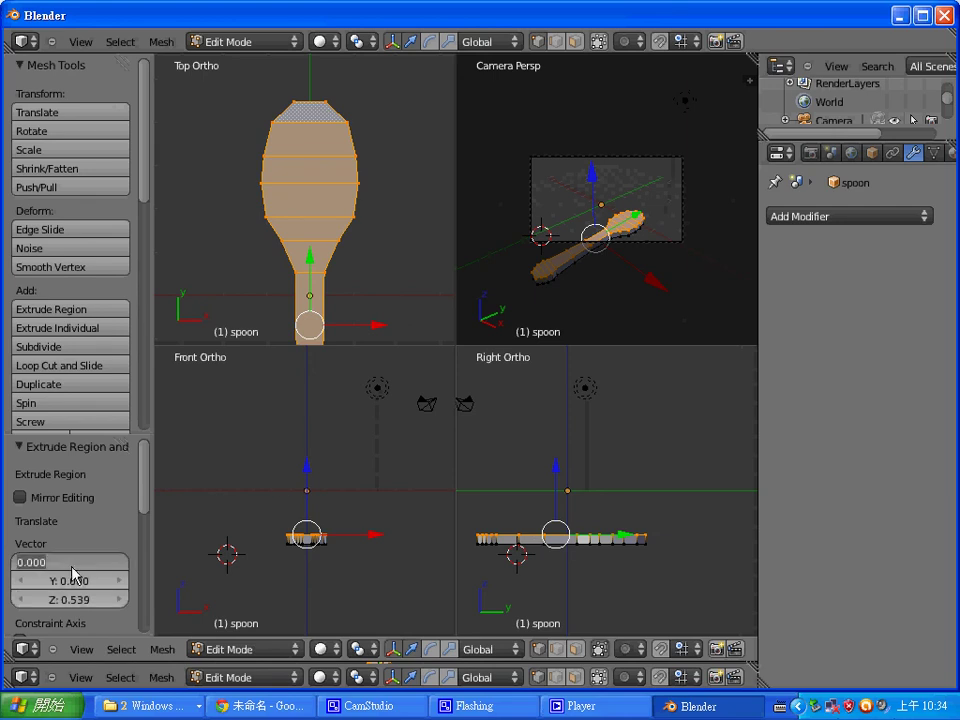
{"action": "type", "text": "45"}
{"action": "key", "text": "Return"}
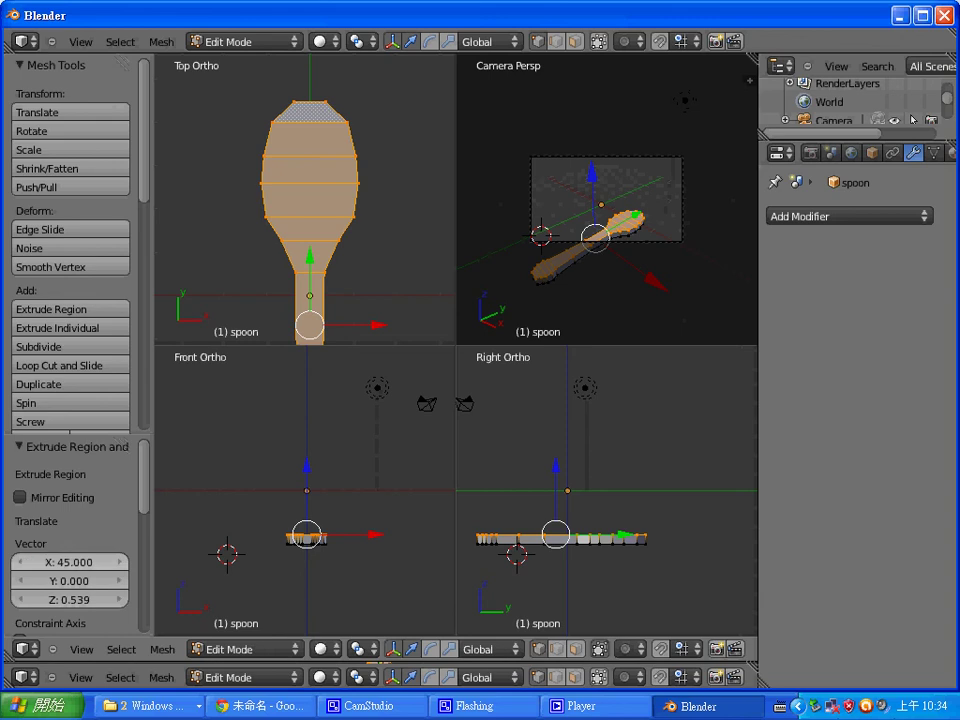
{"action": "left_click", "coordinate": [392, 473]}
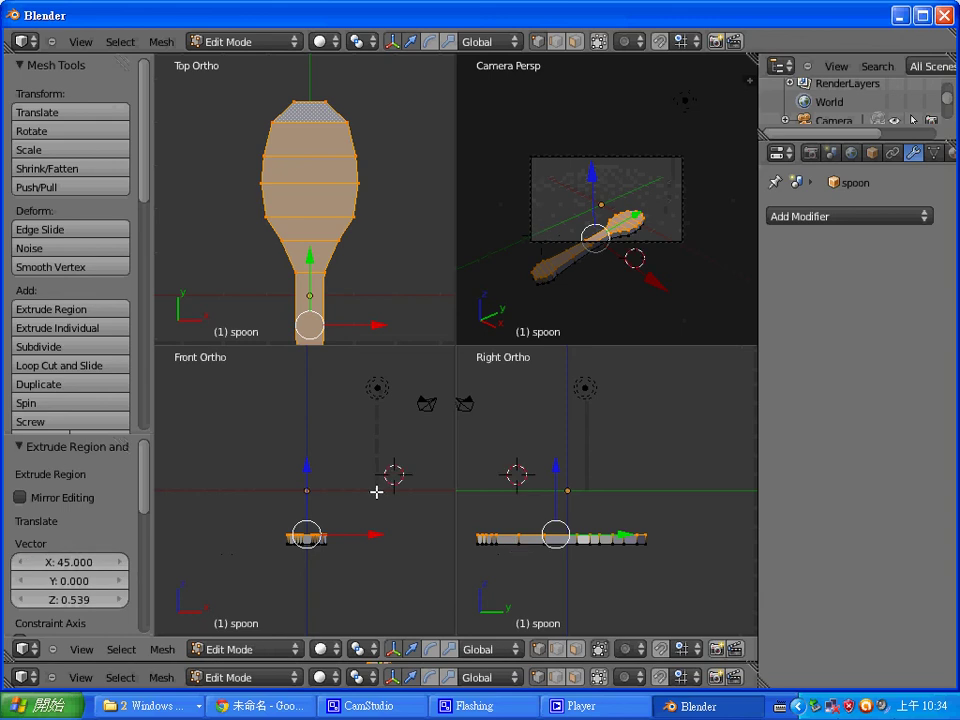
{"action": "left_click", "coordinate": [70, 580]}
{"action": "type", "text": "45"}
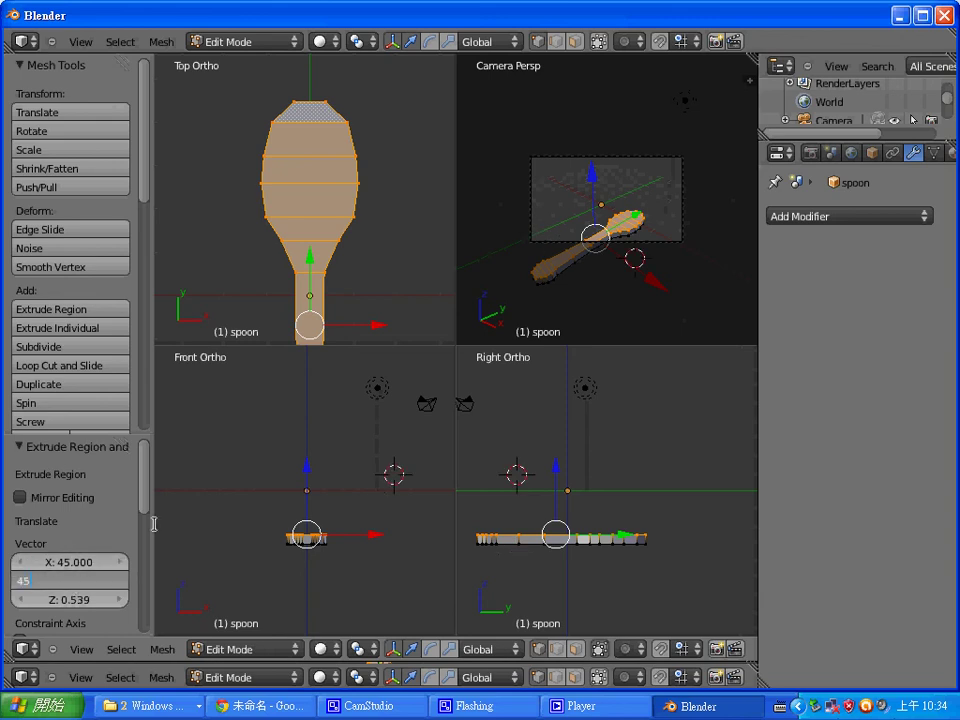
{"action": "key", "text": "Return"}
{"action": "left_click", "coordinate": [399, 488]}
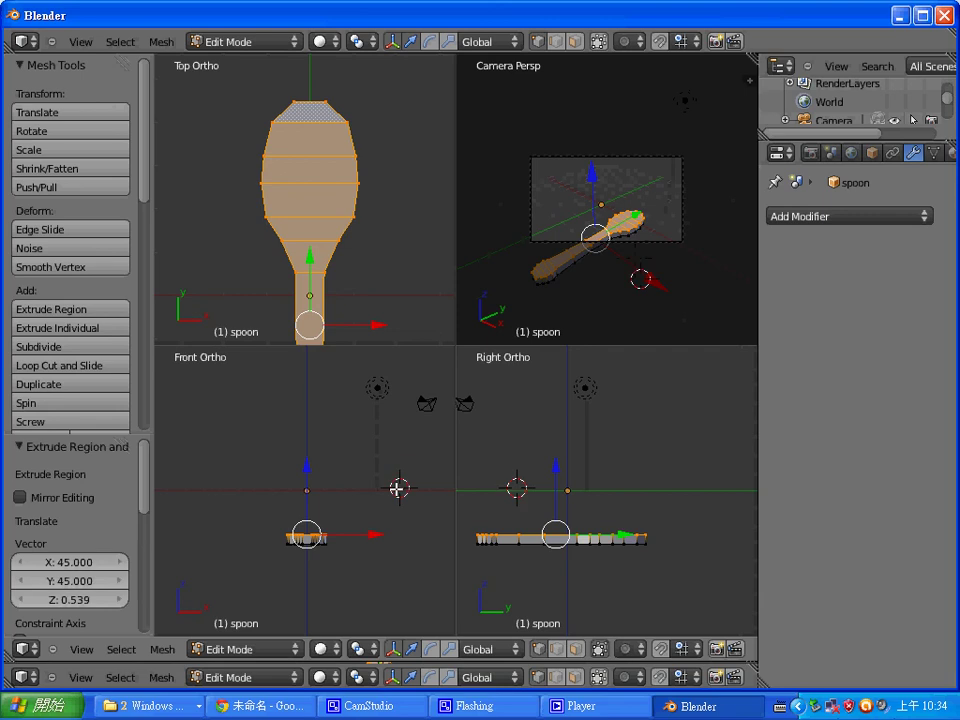
{"action": "key", "text": "ctrl+z"}
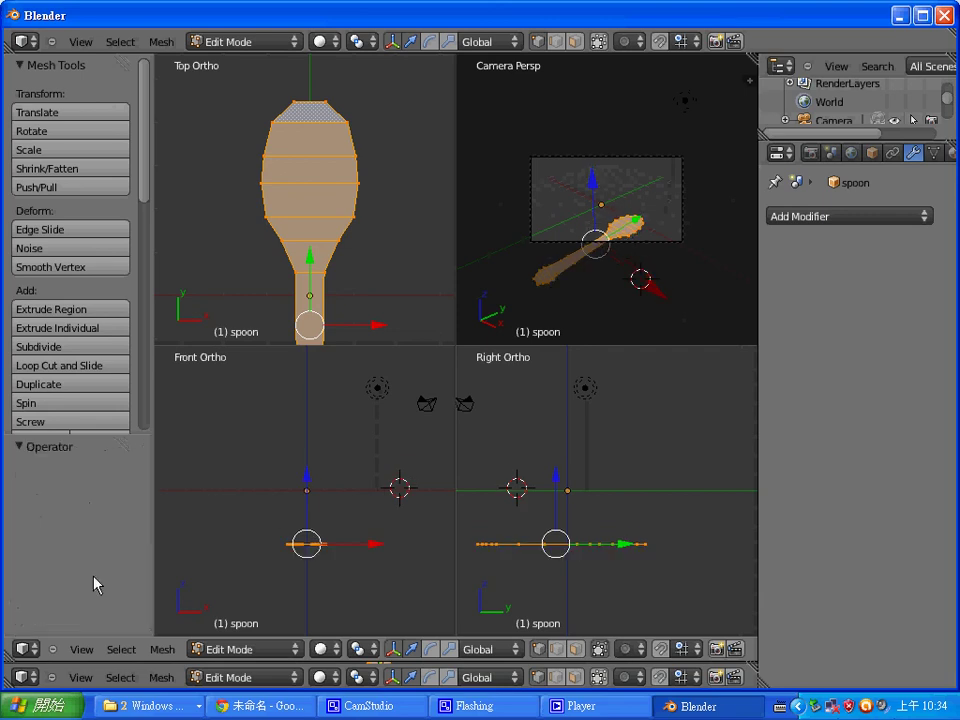
Extrude the spoon's faces upward again and set the extrusion's Z distance to 0.4.
{"action": "key", "text": "e"}
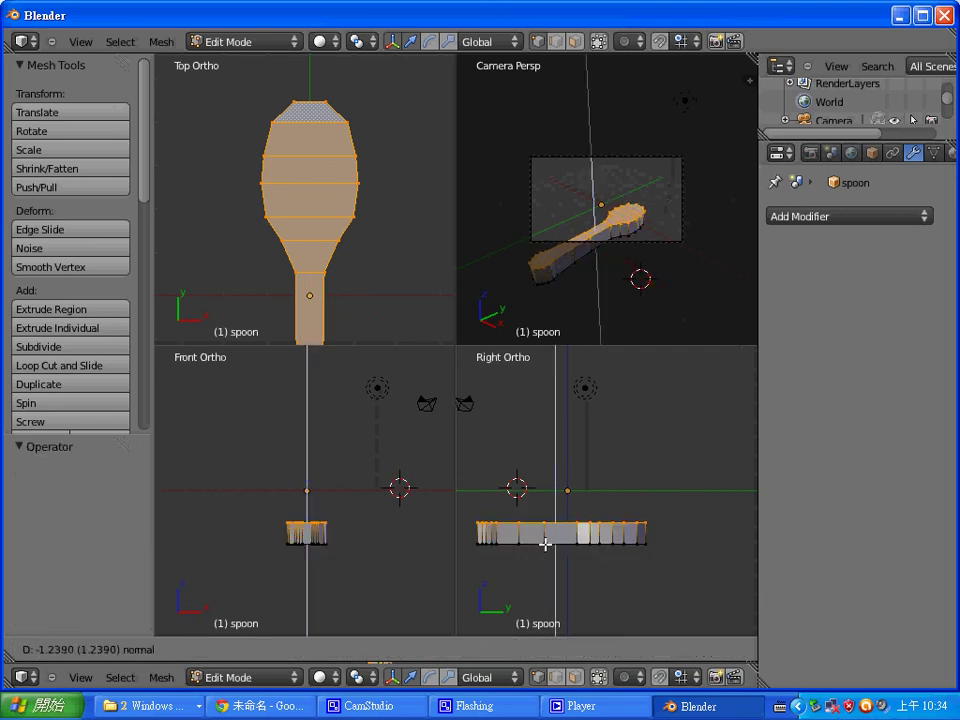
{"action": "left_click", "coordinate": [544, 553]}
{"action": "left_click", "coordinate": [90, 600]}
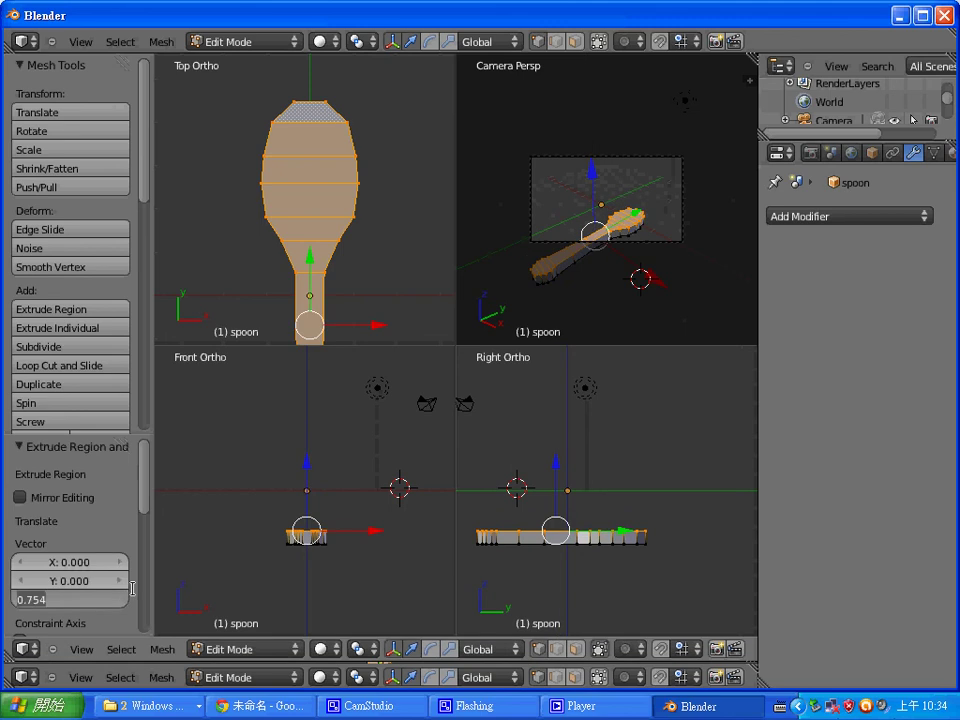
{"action": "type", "text": "0.4"}
{"action": "key", "text": "Return"}
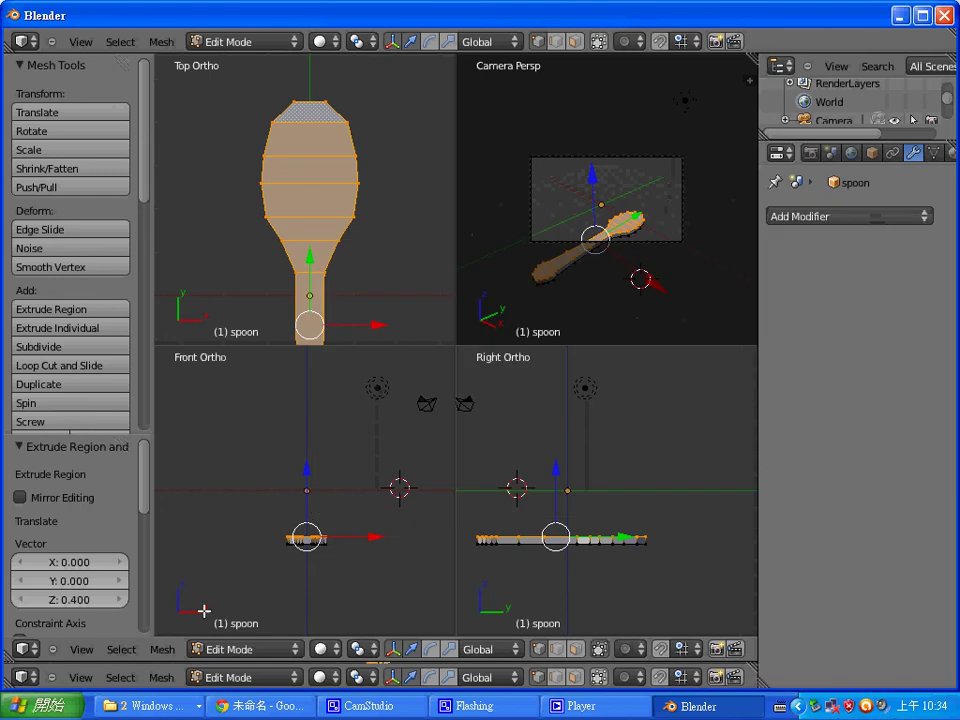
{"action": "left_click", "coordinate": [374, 441]}
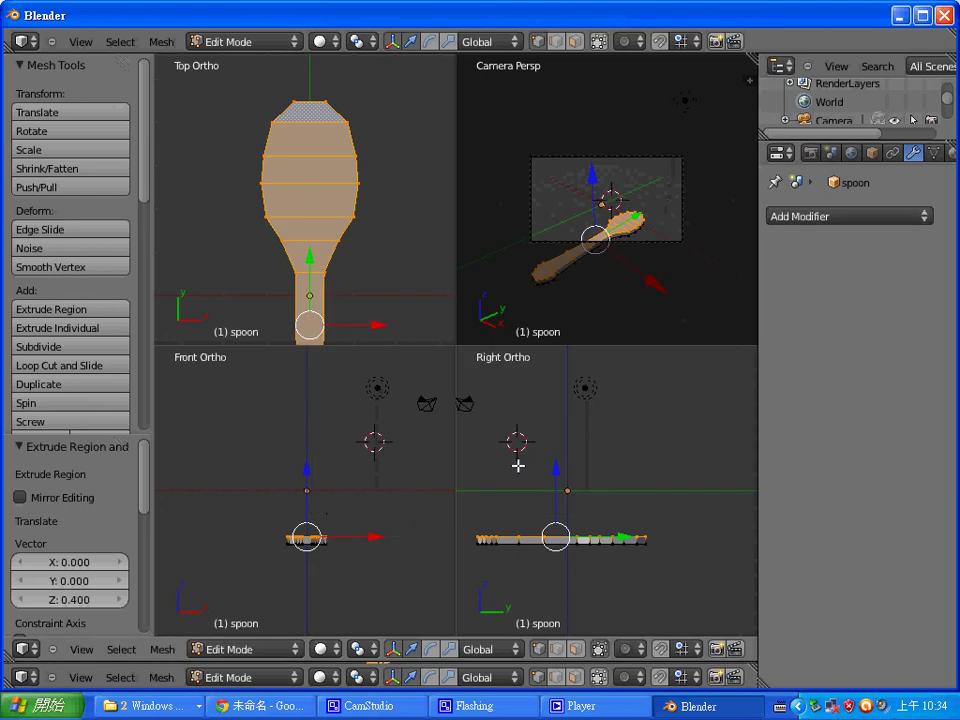
Browse the available modifiers and undo the 0.4 extrusion of the spoon.
{"action": "left_click", "coordinate": [860, 215]}
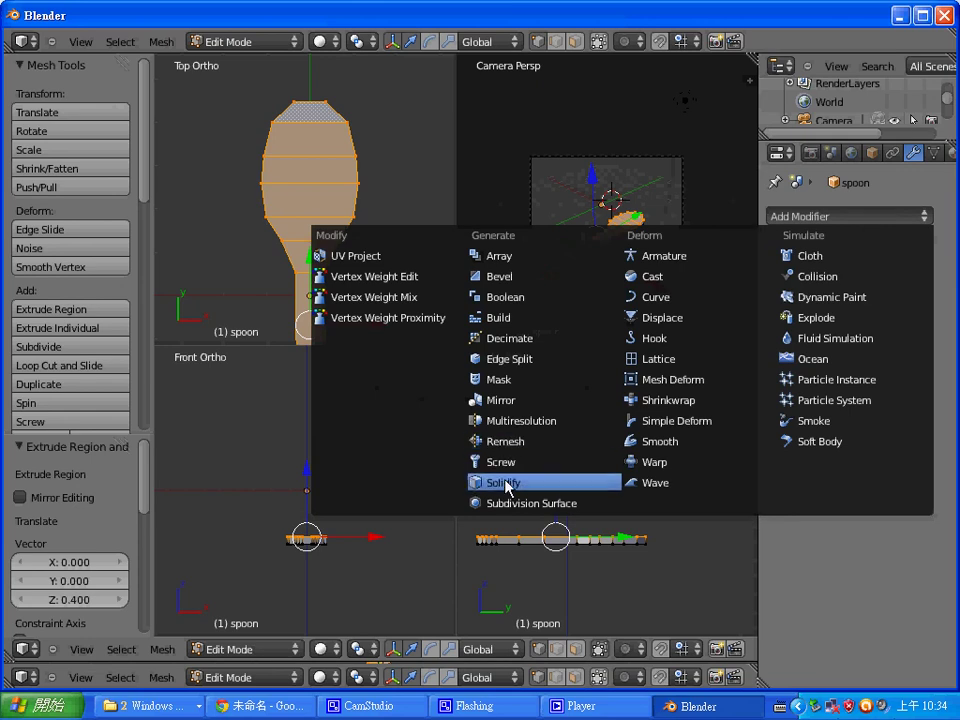
{"action": "left_click", "coordinate": [427, 572]}
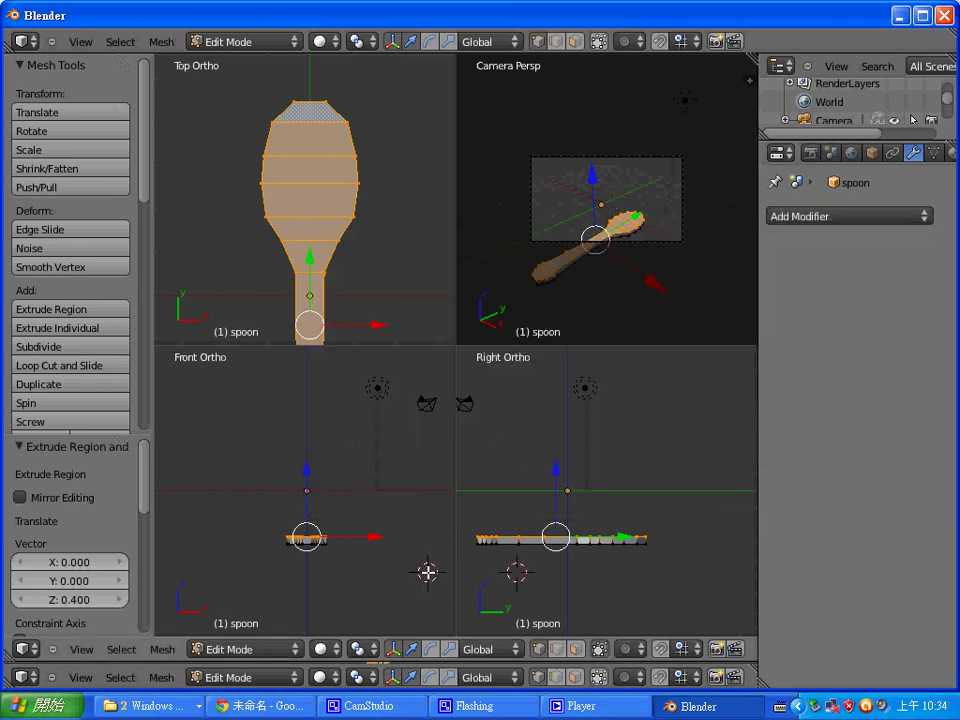
{"action": "left_click", "coordinate": [858, 217]}
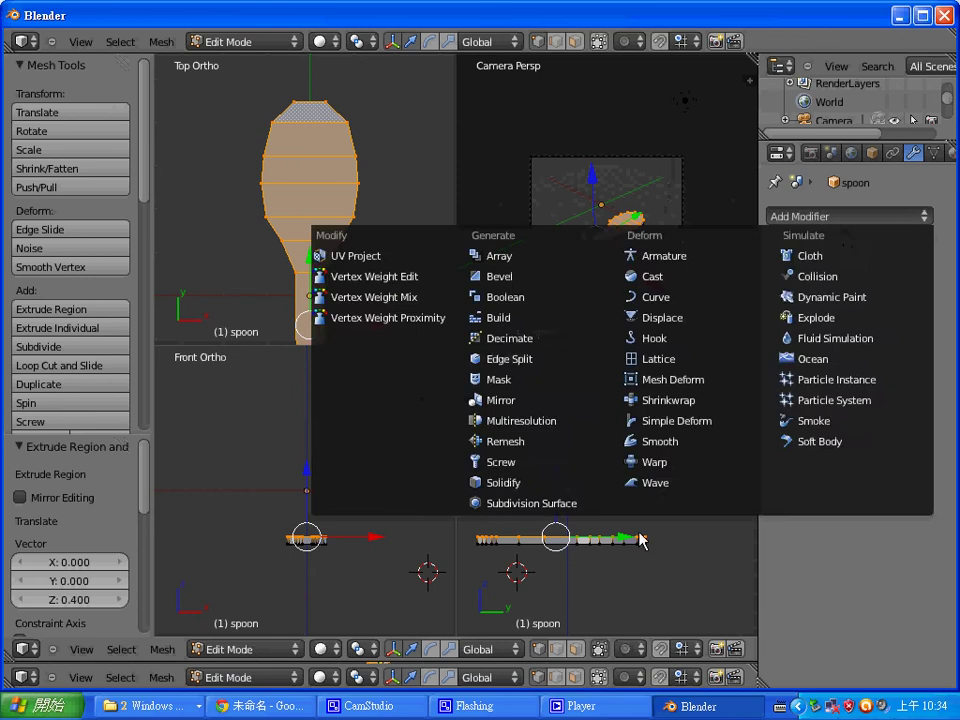
{"action": "left_click", "coordinate": [698, 550]}
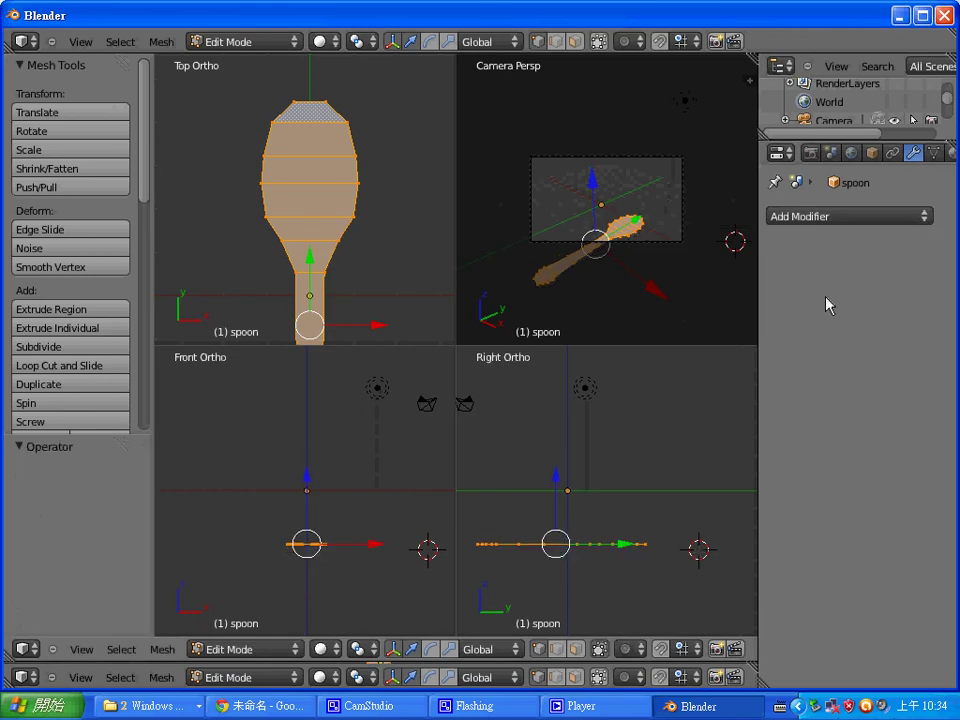
Add a Subdivision Surface modifier to the spoon, set its view subdivisions to 2 and return to Object Mode.
{"action": "left_click", "coordinate": [850, 216]}
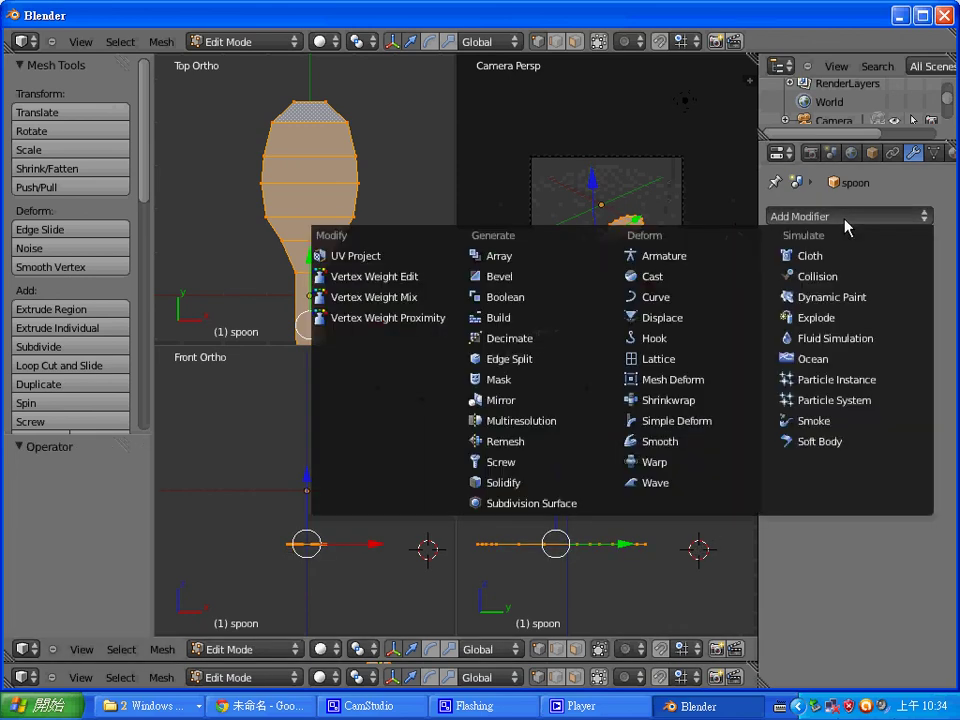
{"action": "left_click", "coordinate": [548, 505]}
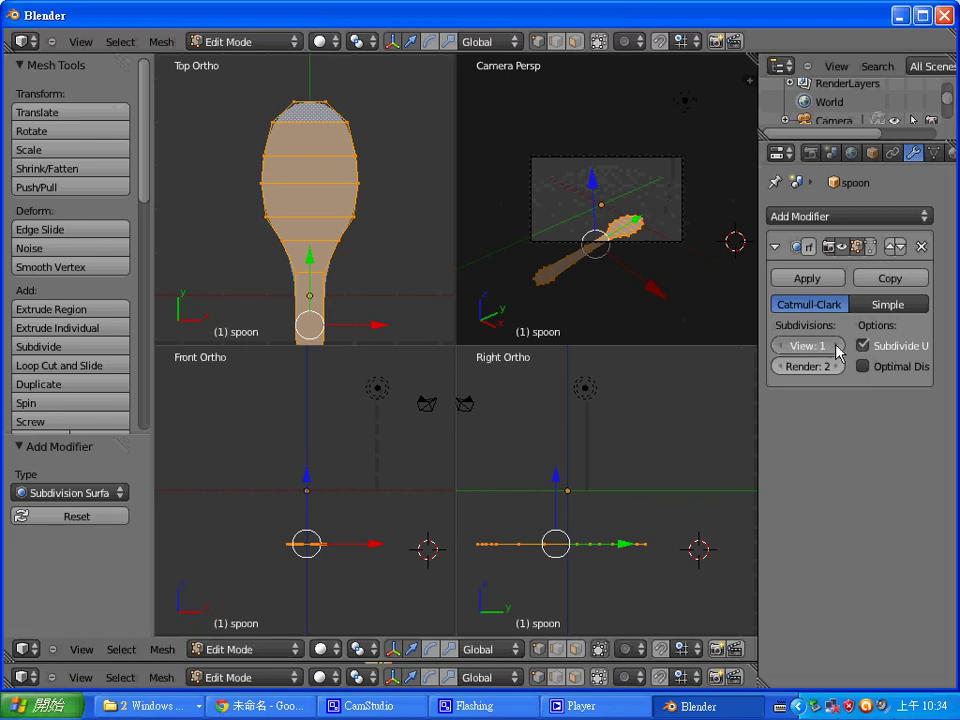
{"action": "left_click_drag", "start_coordinate": [778, 347], "coordinate": [799, 366]}
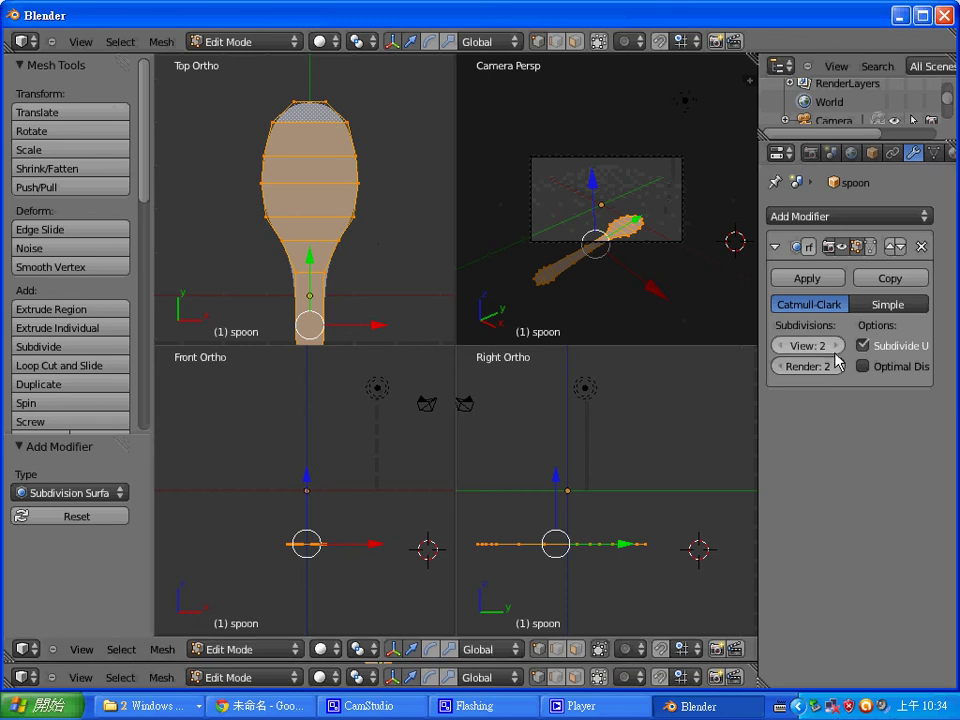
{"action": "key", "text": "Tab"}
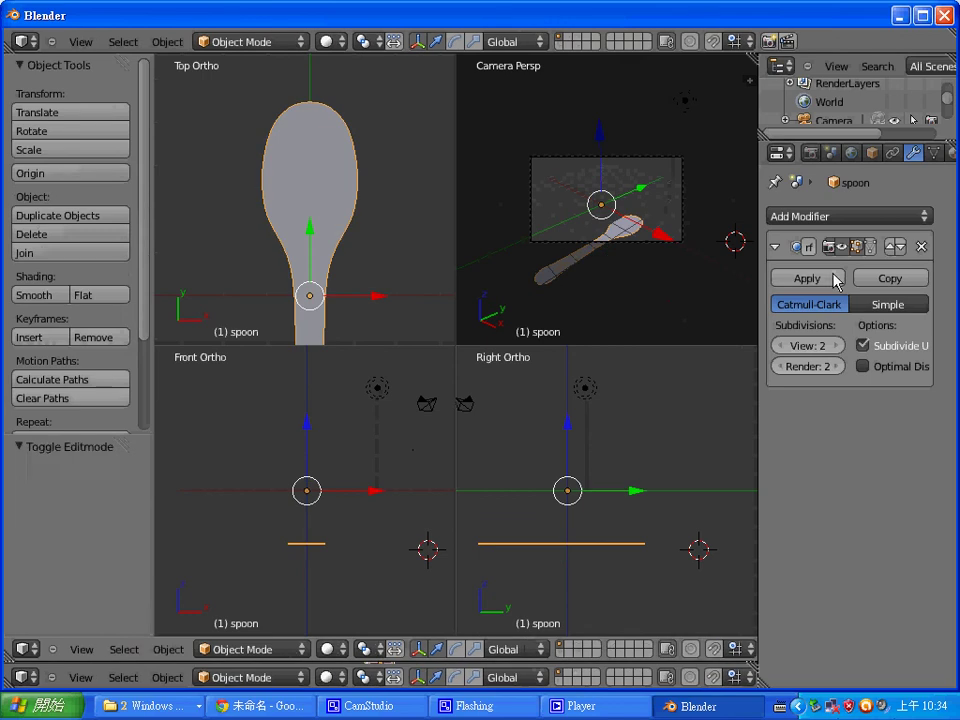
Apply the Subdivision Surface modifier, and extrude all the spoon's faces upward in Edit Mode with a Z distance of 0.4.
{"action": "left_click", "coordinate": [836, 281]}
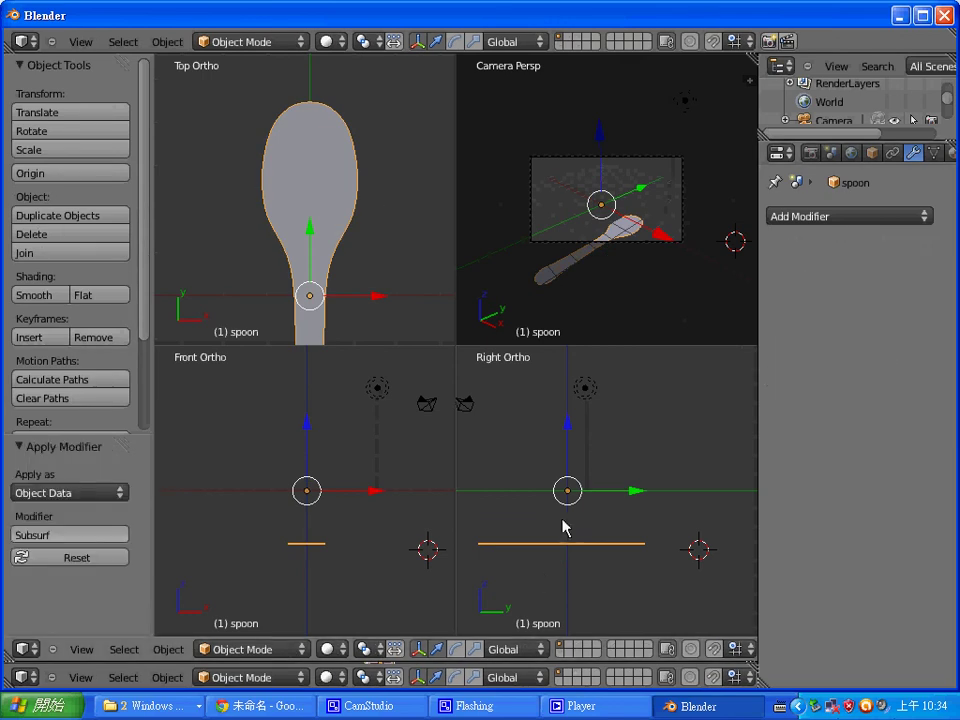
{"action": "key", "text": "Tab"}
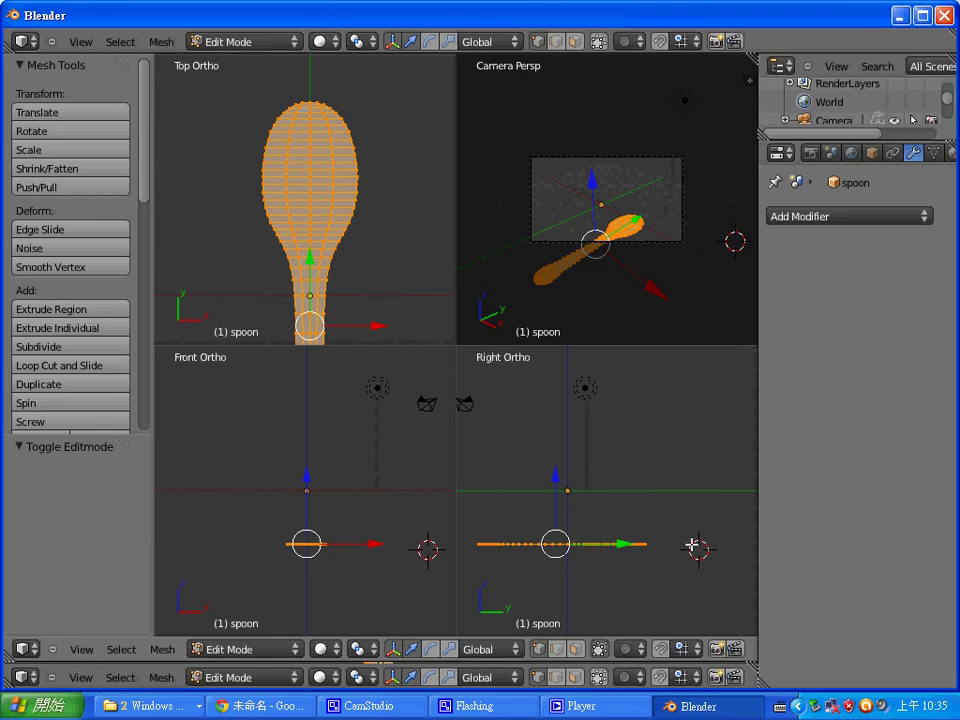
{"action": "key", "text": "e"}
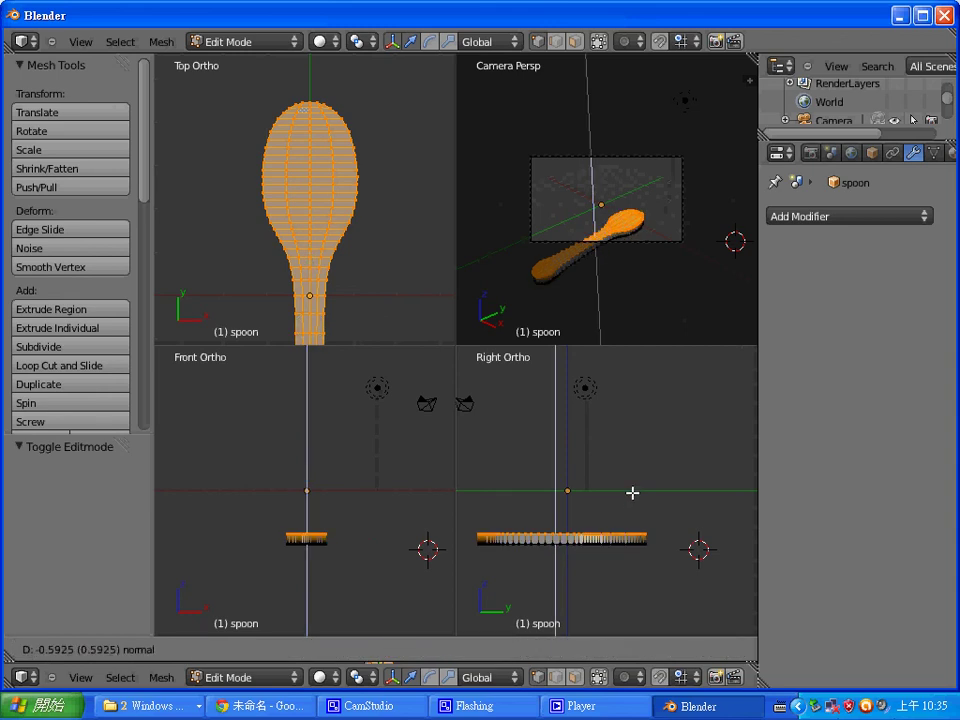
{"action": "left_click", "coordinate": [632, 492]}
{"action": "left_click", "coordinate": [92, 601]}
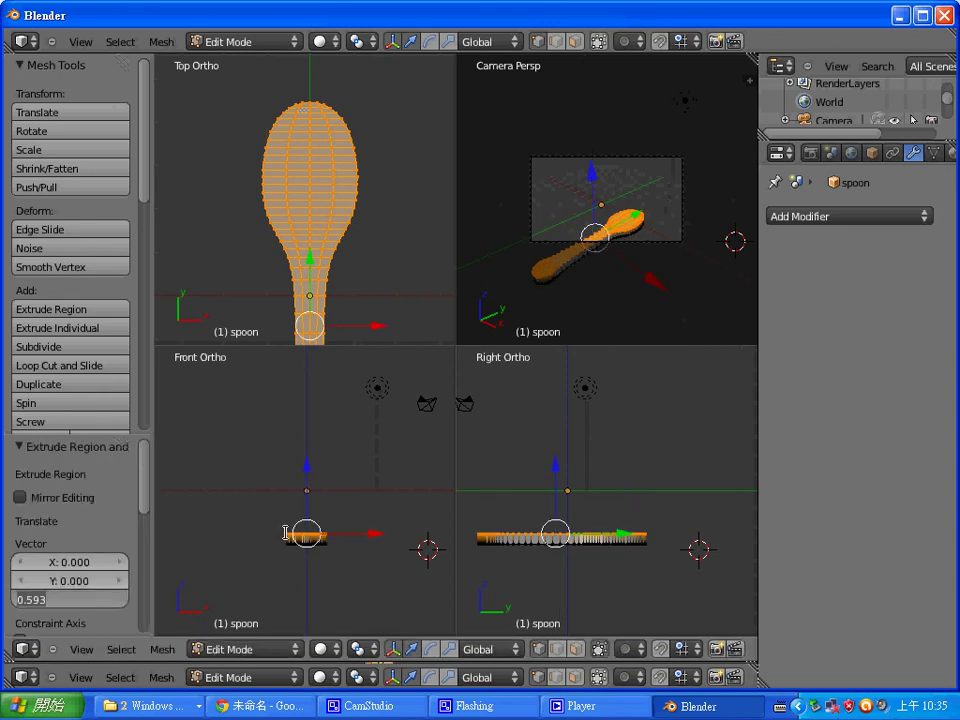
{"action": "type", "text": "0.4"}
{"action": "key", "text": "Return"}
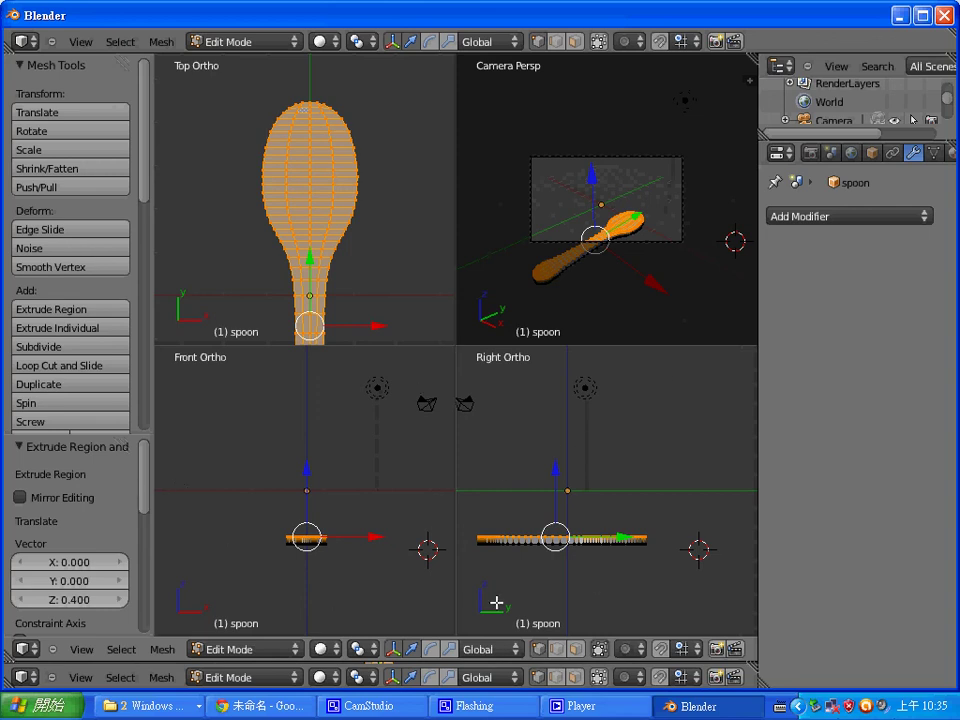
Select only the vertex at the centre of the spoon's bowl and enable proportional editing with Smooth falloff.
{"action": "key", "text": "a"}
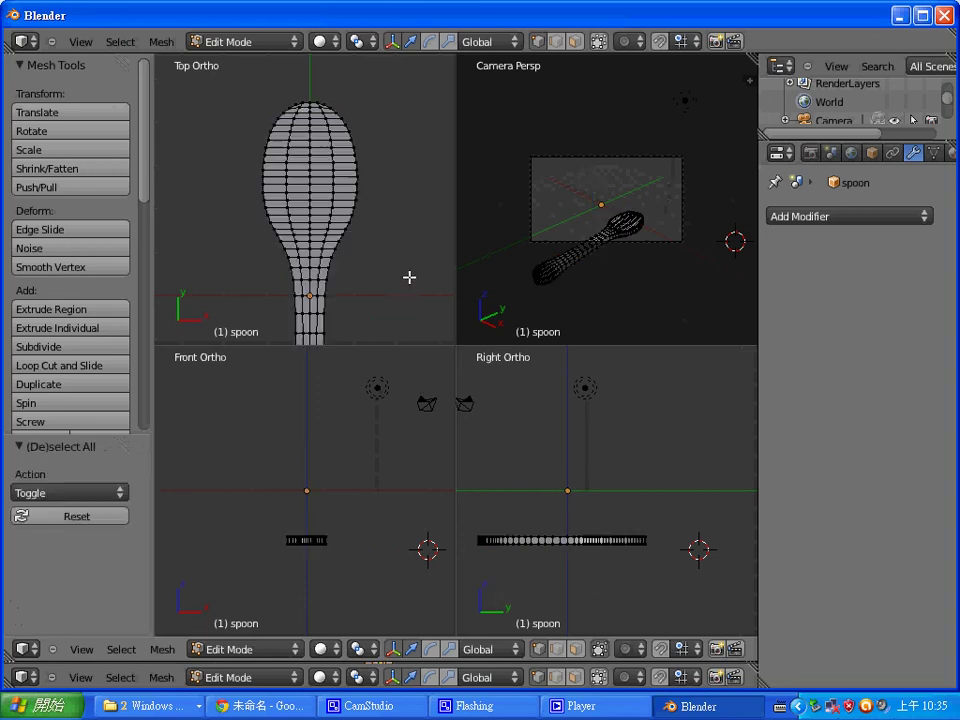
{"action": "scroll", "coordinate": [386, 216], "scroll_direction": "up", "scroll_amount": 5}
{"action": "scroll", "coordinate": [404, 212], "scroll_direction": "down", "scroll_amount": 3}
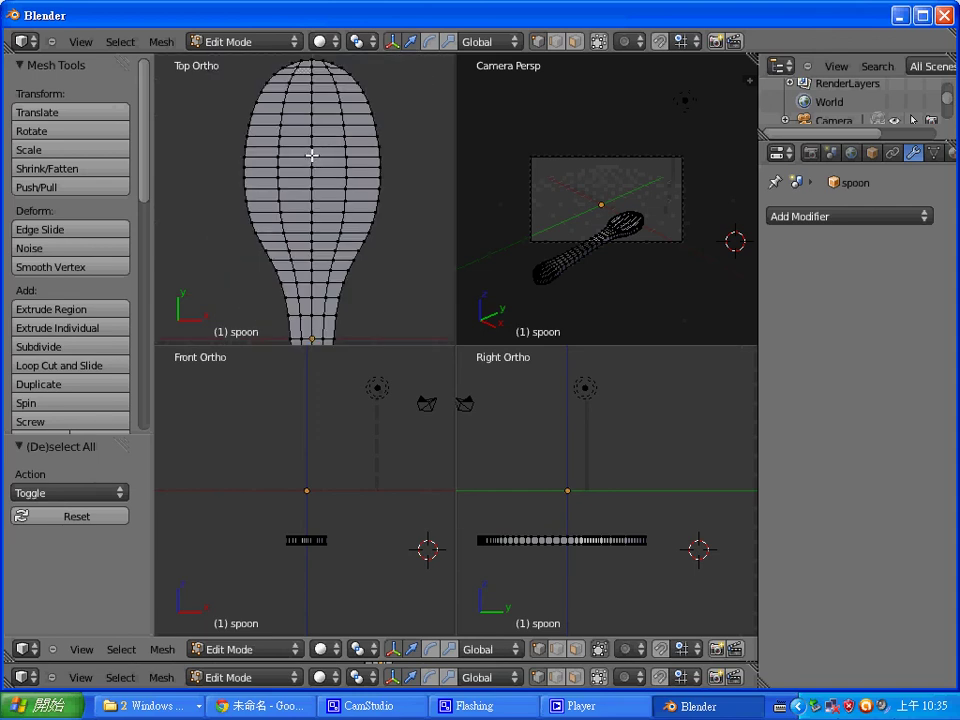
{"action": "right_click", "coordinate": [312, 157]}
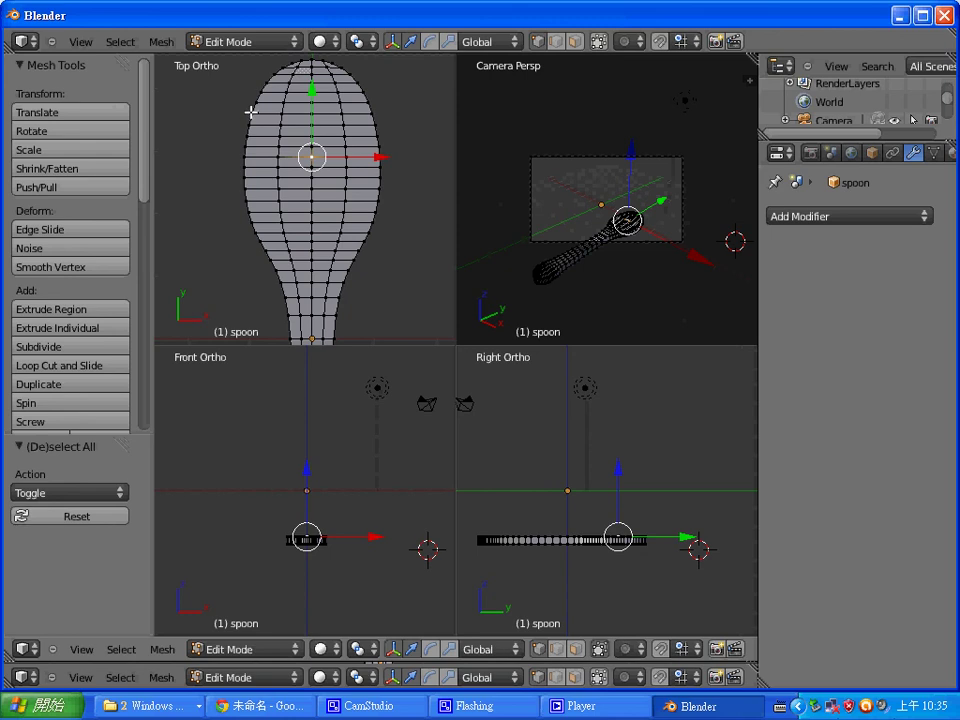
{"action": "left_click", "coordinate": [631, 650]}
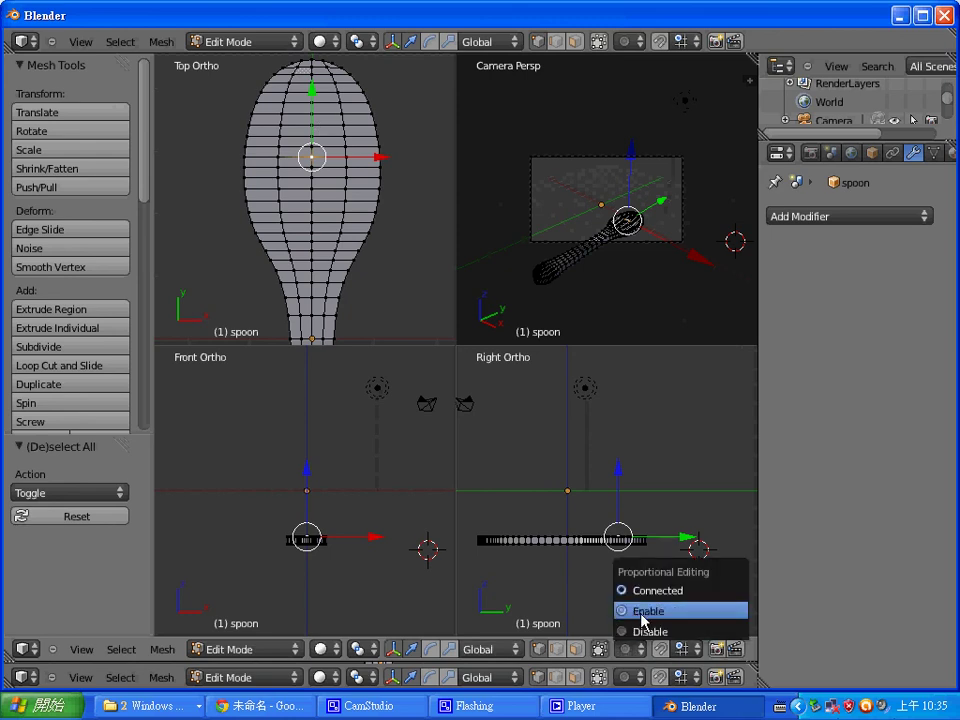
{"action": "left_click", "coordinate": [643, 620]}
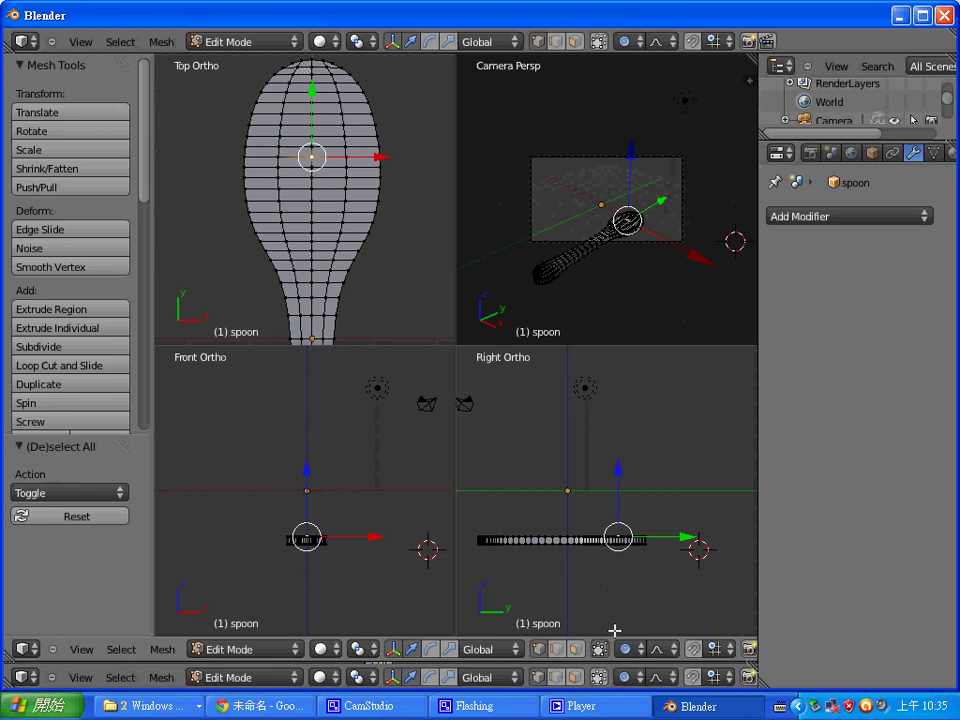
{"action": "left_click", "coordinate": [656, 649]}
{"action": "left_click", "coordinate": [680, 632]}
Move the bowl's centre vertex down about 1.62 along Z with a proportional size of about 1.61.
{"action": "key", "text": "g"}
{"action": "key", "text": "z"}
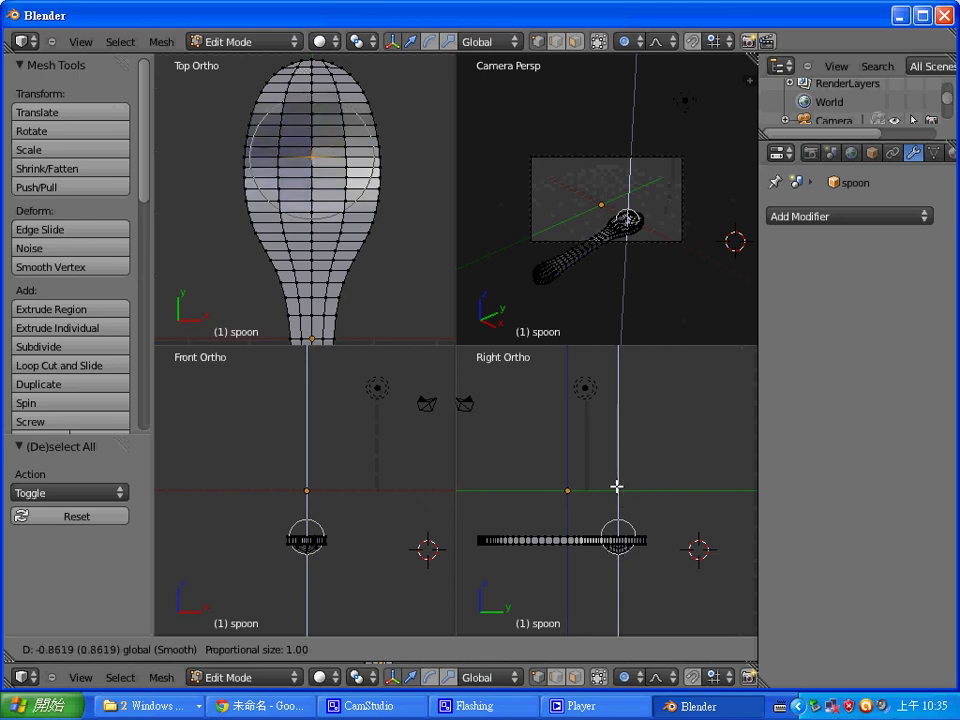
{"action": "scroll", "coordinate": [617, 486], "scroll_direction": "up", "scroll_amount": 1}
{"action": "scroll", "coordinate": [617, 486], "scroll_direction": "down", "scroll_amount": 7}
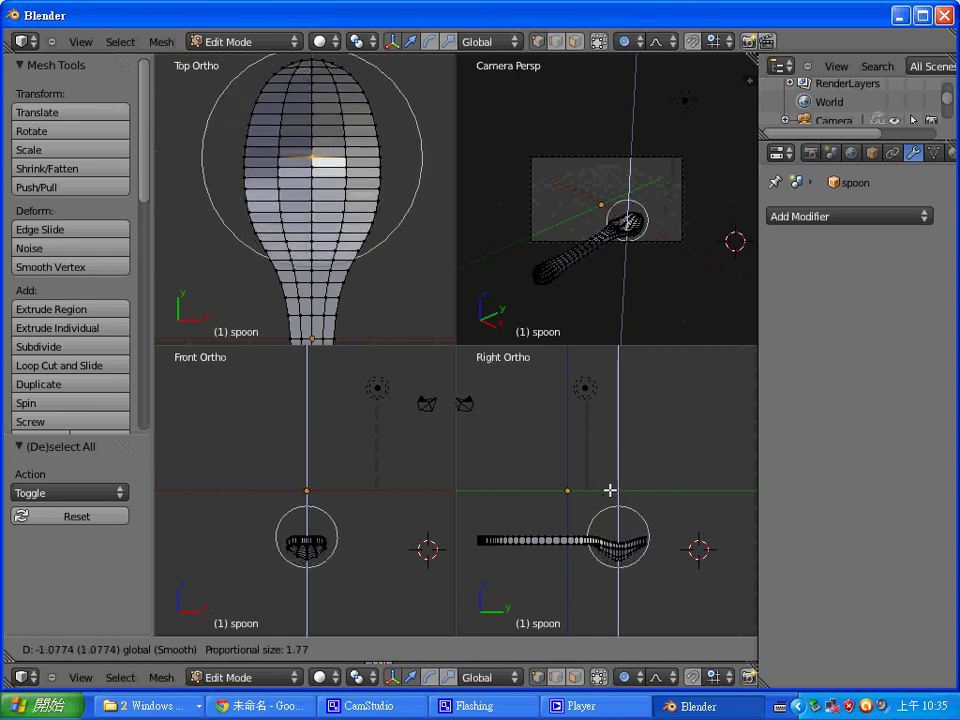
{"action": "scroll", "coordinate": [611, 491], "scroll_direction": "up", "scroll_amount": 1}
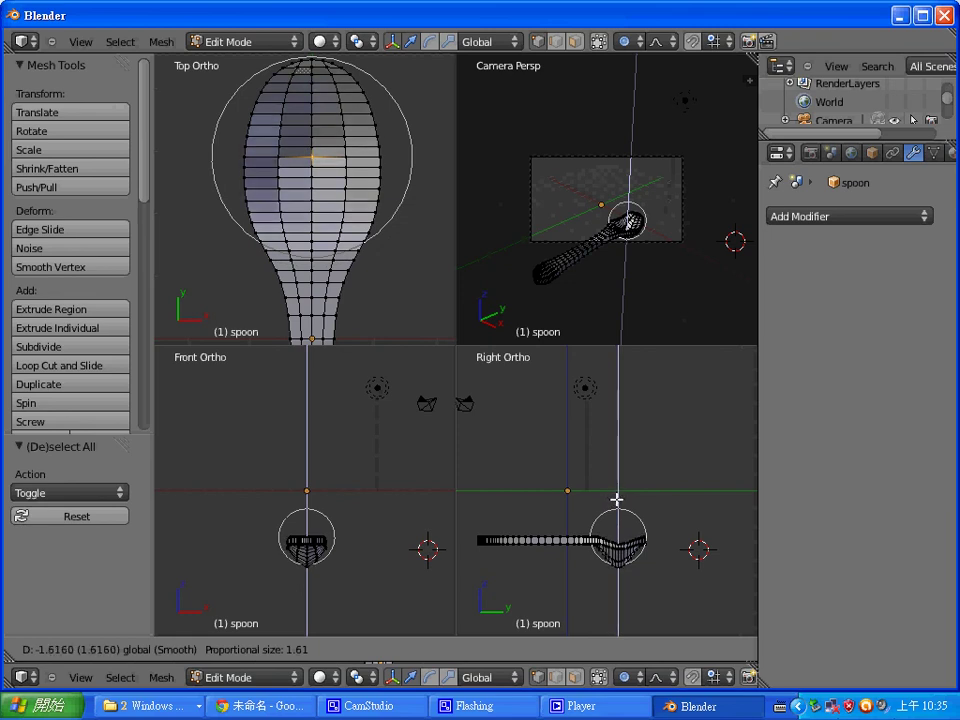
{"action": "left_click", "coordinate": [616, 499]}
Raise the bowl's centre vertex about 0.19 along Z with the same proportional influence.
{"action": "scroll", "coordinate": [714, 536], "scroll_direction": "up", "scroll_amount": 2}
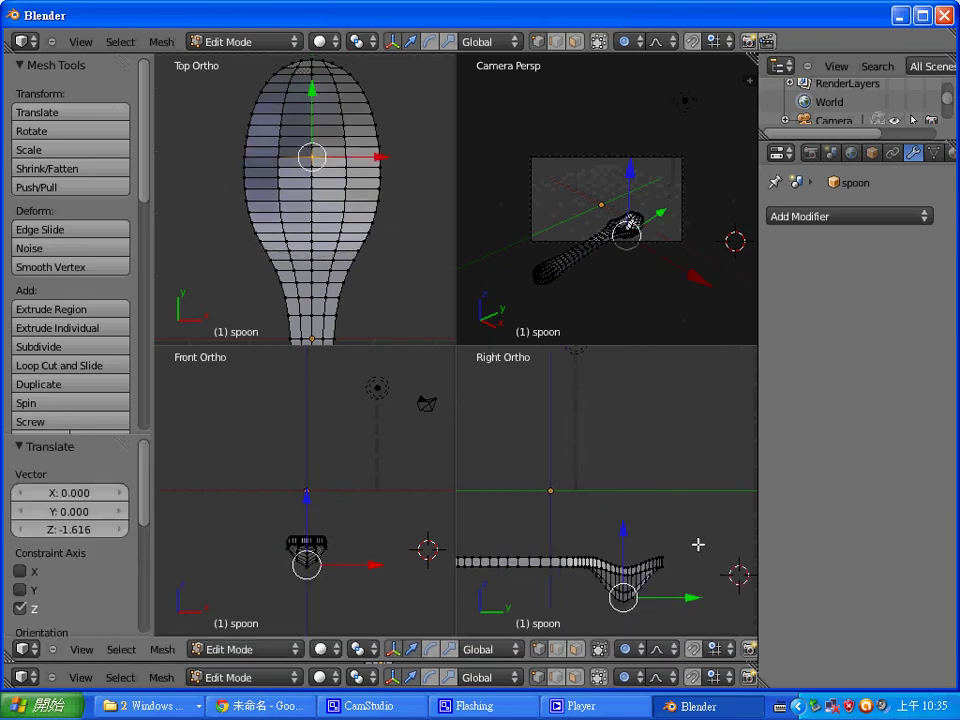
{"action": "middle_click_drag", "start_coordinate": [713, 568], "coordinate": [692, 459], "text": "shift"}
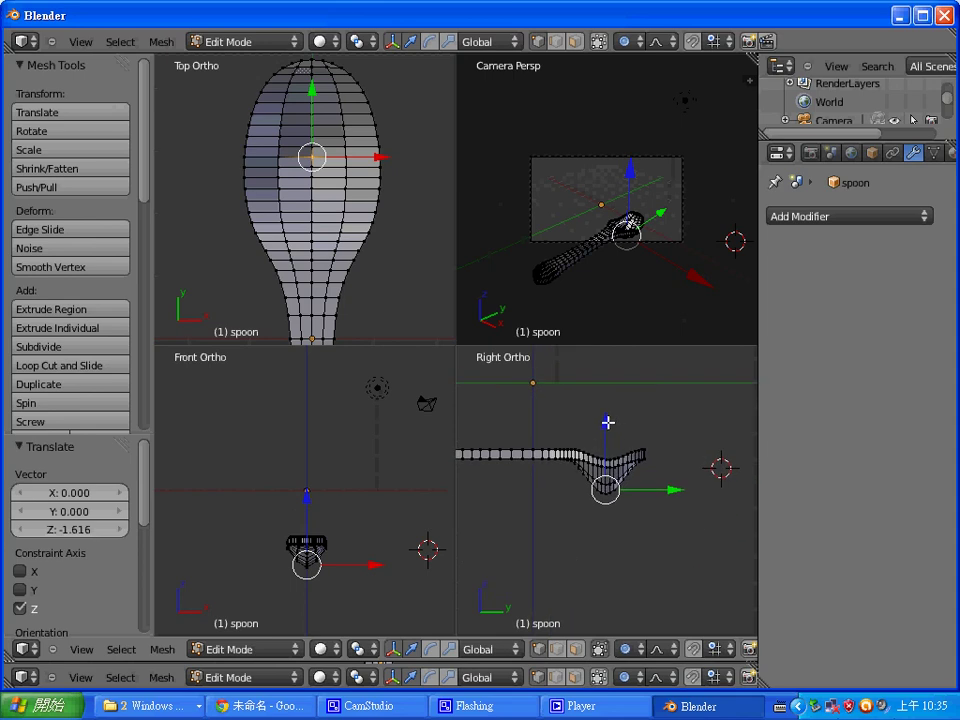
{"action": "key", "text": "g"}
{"action": "key", "text": "z"}
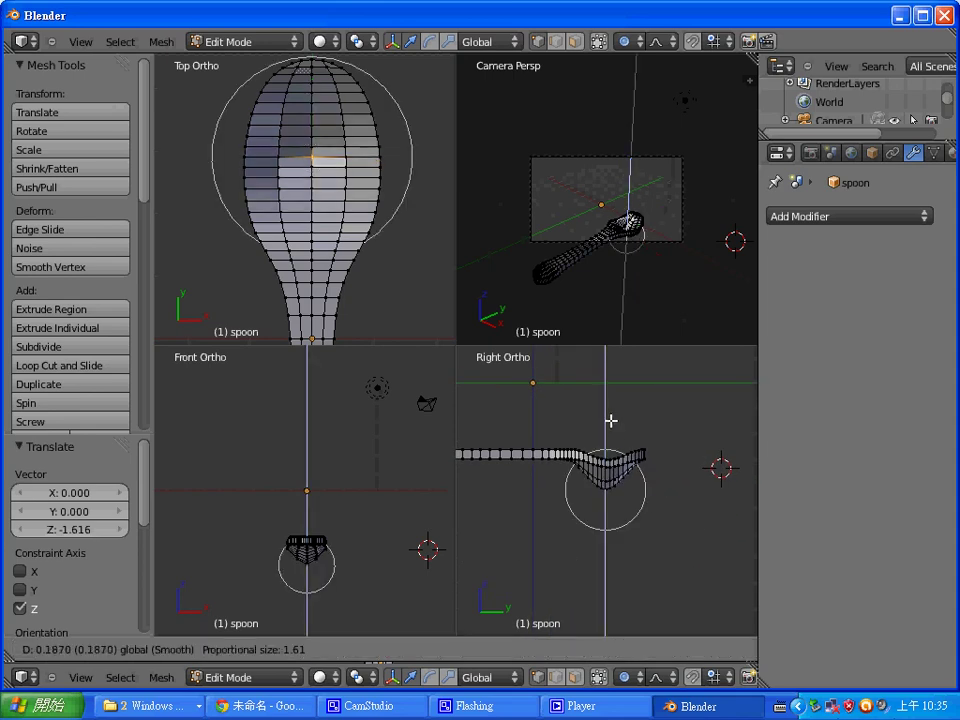
{"action": "left_click", "coordinate": [611, 420]}
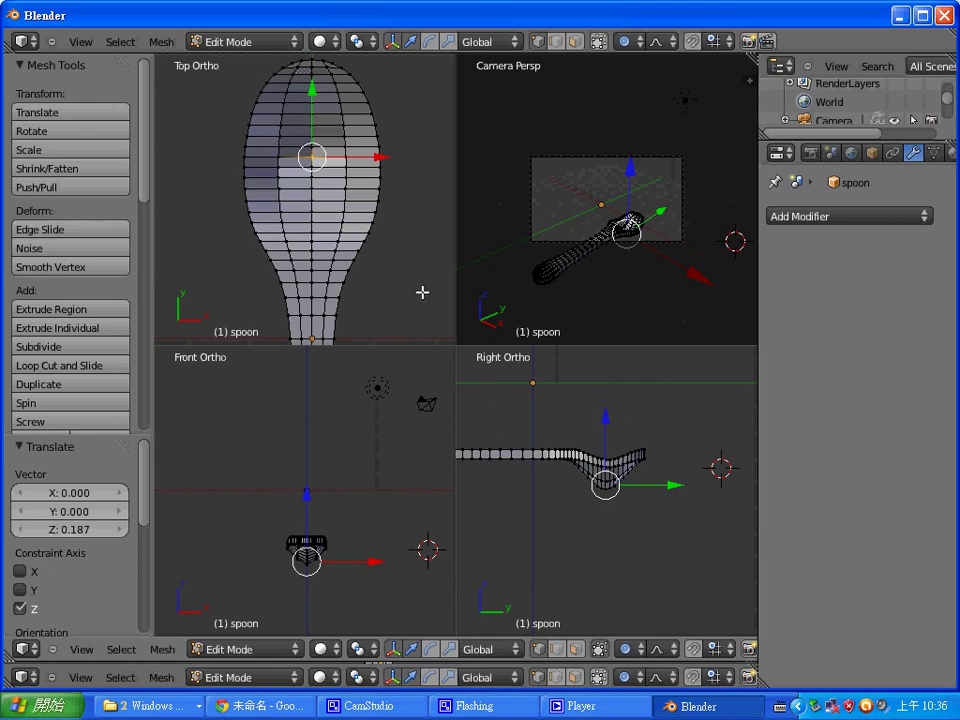
Select the middle vertex of the handle's rounded end and lower it about 1.09 along Z with a proportional size of about 5.56.
{"action": "scroll", "coordinate": [420, 280], "scroll_direction": "down", "scroll_amount": 12, "text": "ctrl"}
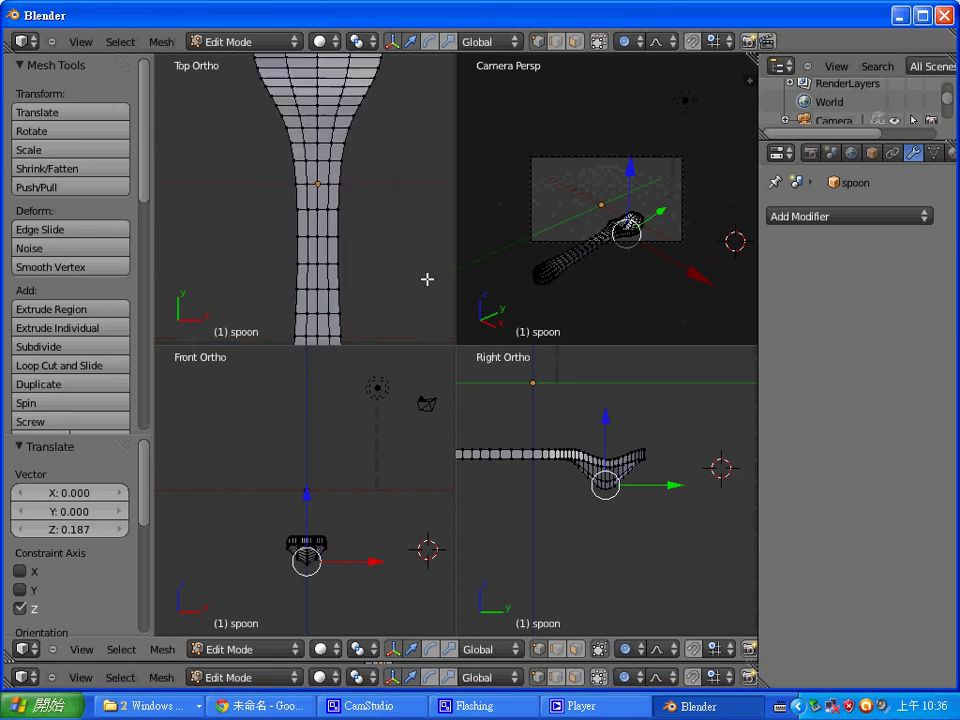
{"action": "scroll", "coordinate": [406, 221], "scroll_direction": "down", "scroll_amount": 2, "text": "ctrl"}
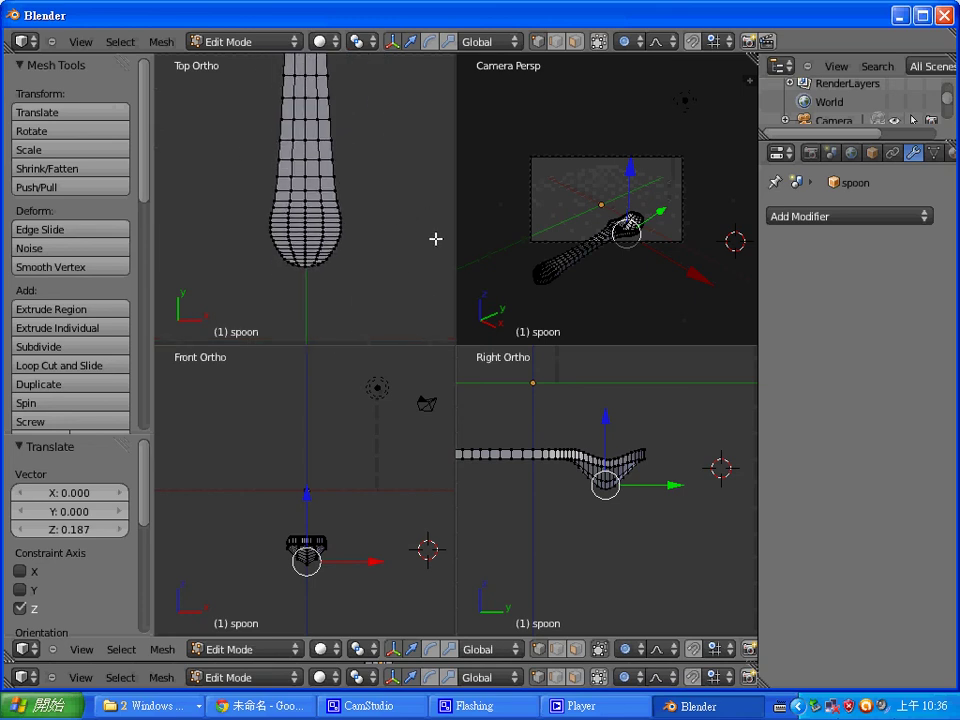
{"action": "scroll", "coordinate": [330, 286], "scroll_direction": "up", "scroll_amount": 4}
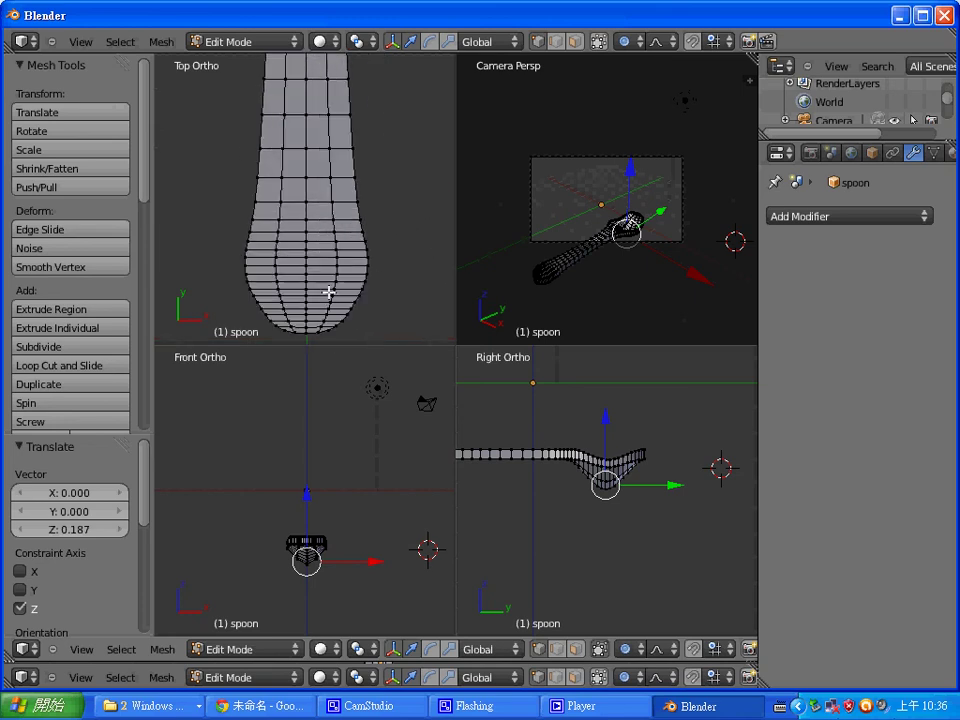
{"action": "left_click", "coordinate": [303, 289]}
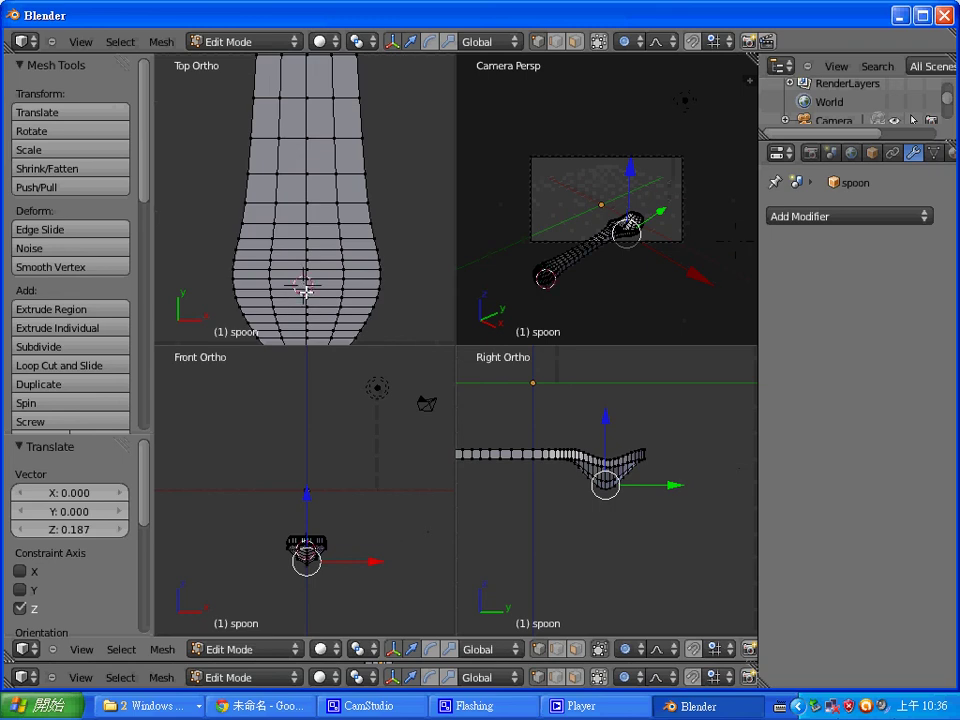
{"action": "right_click", "coordinate": [304, 287]}
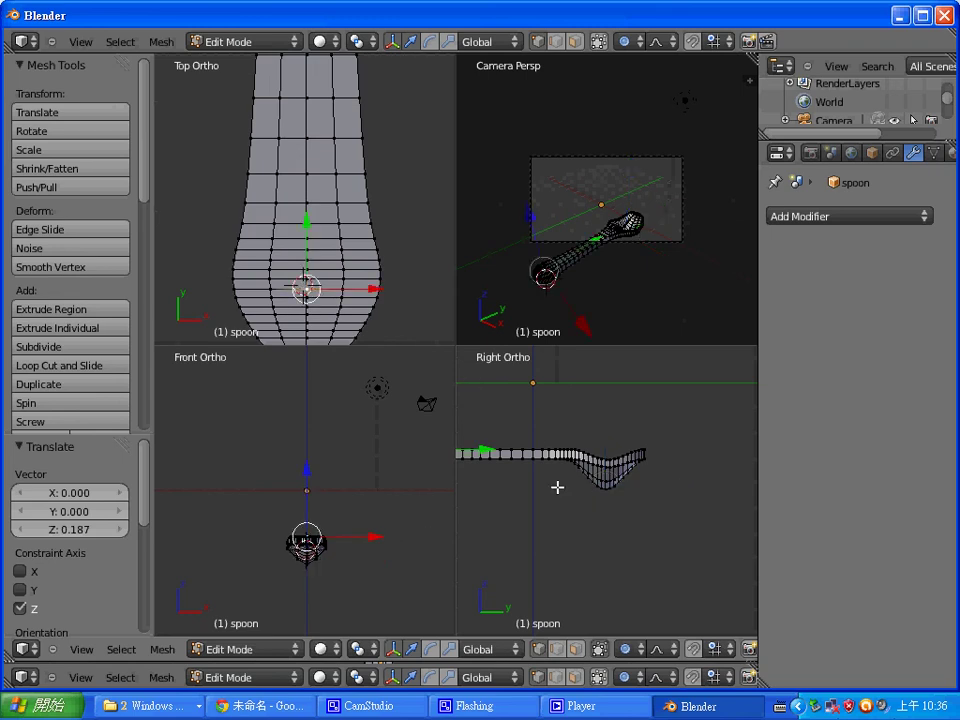
{"action": "middle_click_drag", "start_coordinate": [509, 508], "coordinate": [613, 489], "text": "shift"}
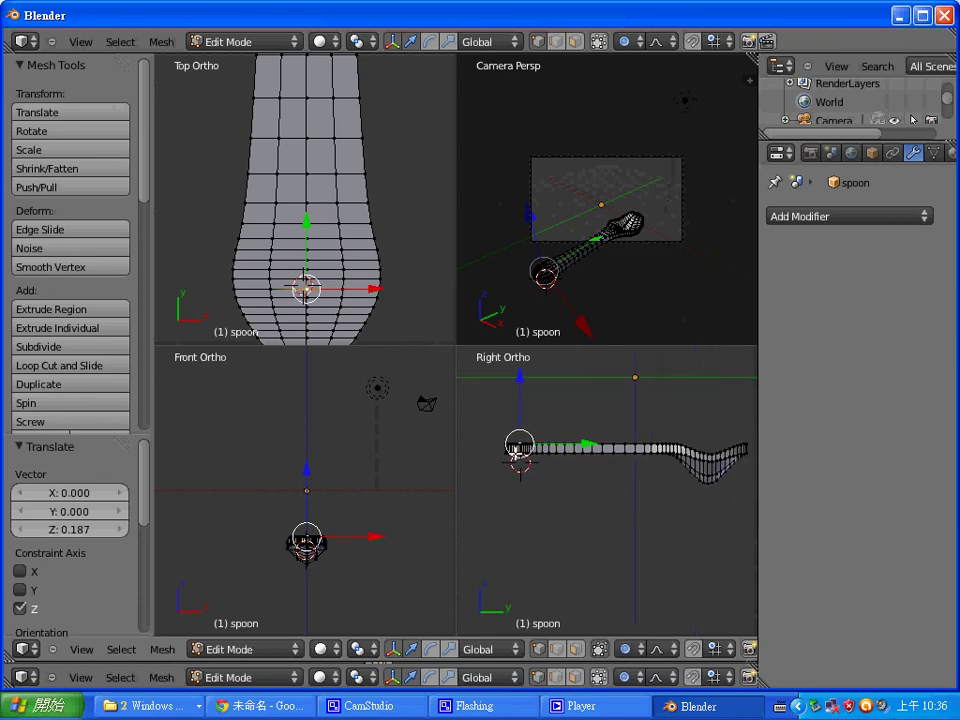
{"action": "key", "text": "g"}
{"action": "key", "text": "z"}
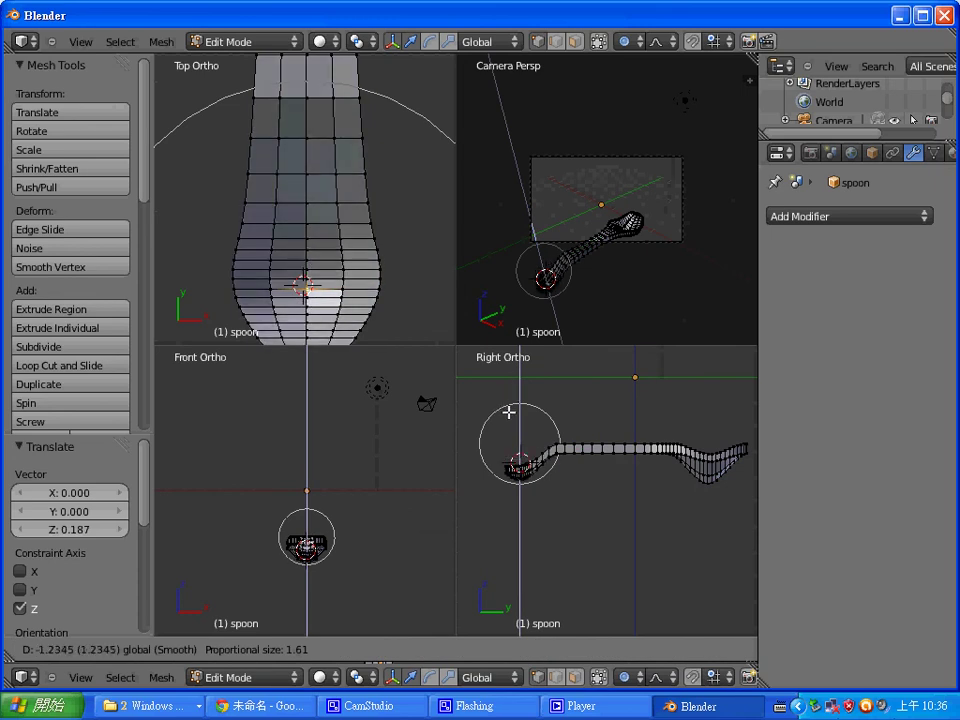
{"action": "scroll", "coordinate": [527, 402], "scroll_direction": "up", "scroll_amount": 3}
{"action": "scroll", "coordinate": [525, 401], "scroll_direction": "down", "scroll_amount": 12}
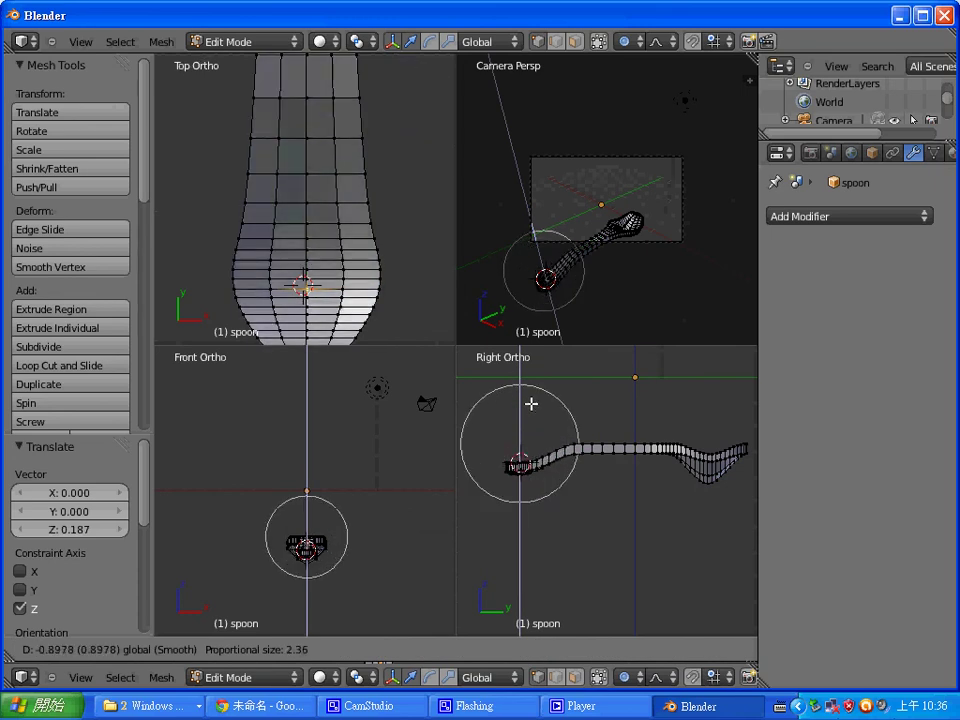
{"action": "scroll", "coordinate": [523, 398], "scroll_direction": "down", "scroll_amount": 4}
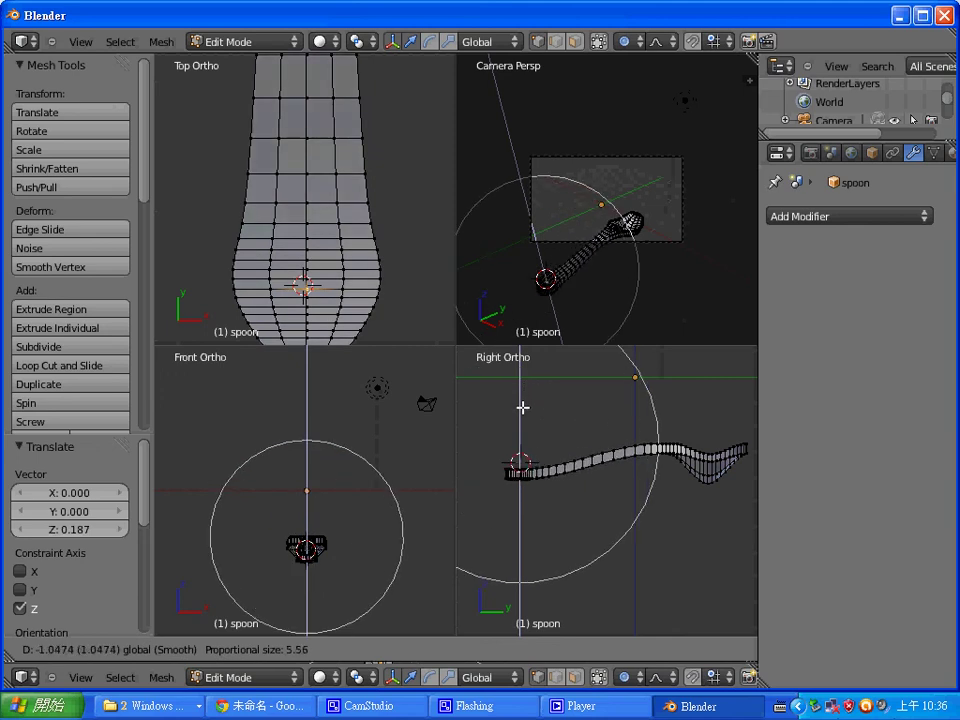
{"action": "left_click", "coordinate": [536, 409]}
Raise the handle-end vertex about 0.19 along Z, keeping the proportional size of about 5.56.
{"action": "scroll", "coordinate": [340, 540], "scroll_direction": "up", "scroll_amount": 4}
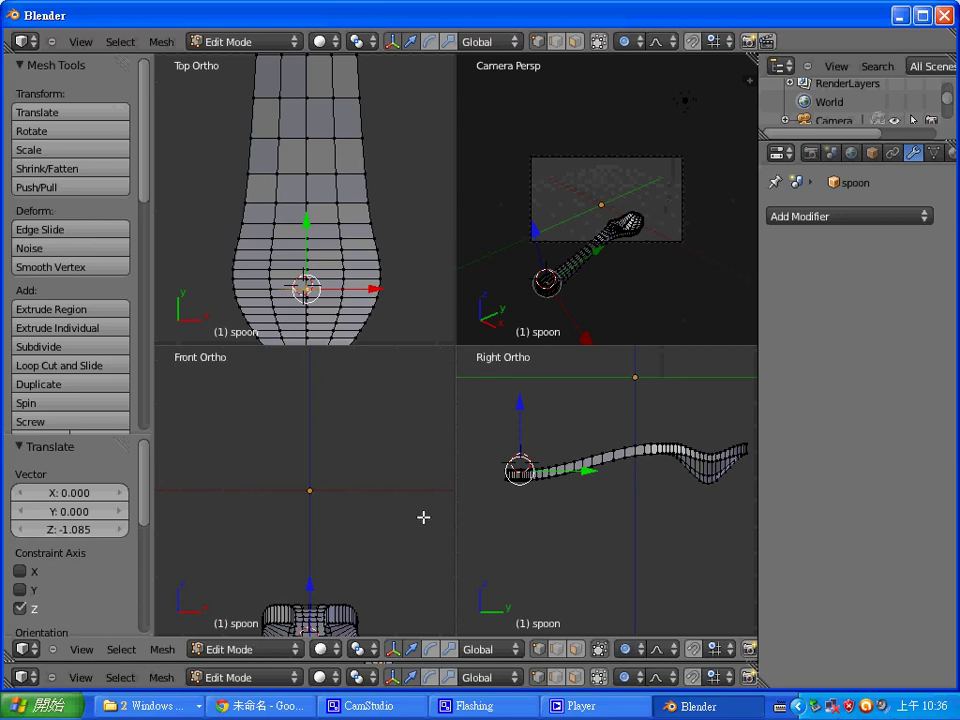
{"action": "scroll", "coordinate": [424, 506], "scroll_direction": "down", "scroll_amount": 5, "text": "shift"}
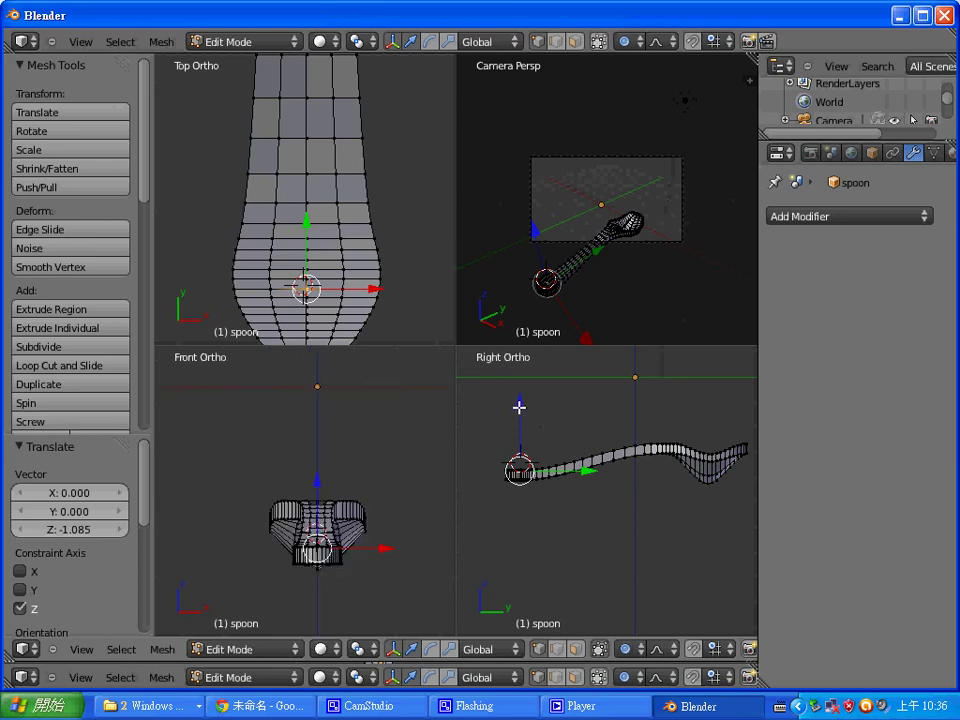
{"action": "key", "text": "g"}
{"action": "key", "text": "z"}
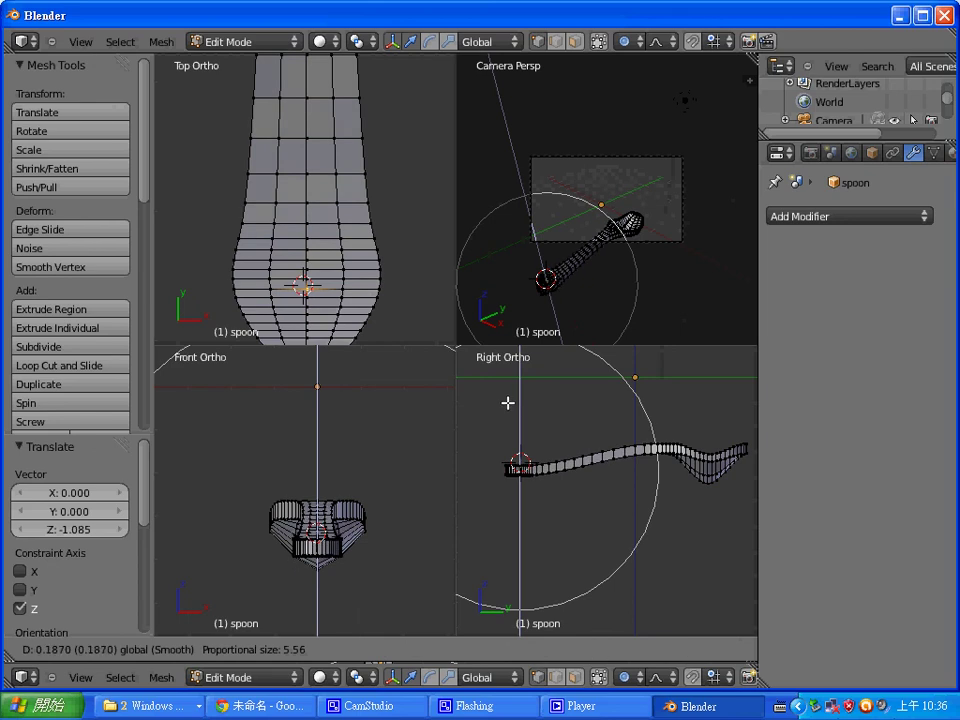
{"action": "left_click", "coordinate": [508, 402]}
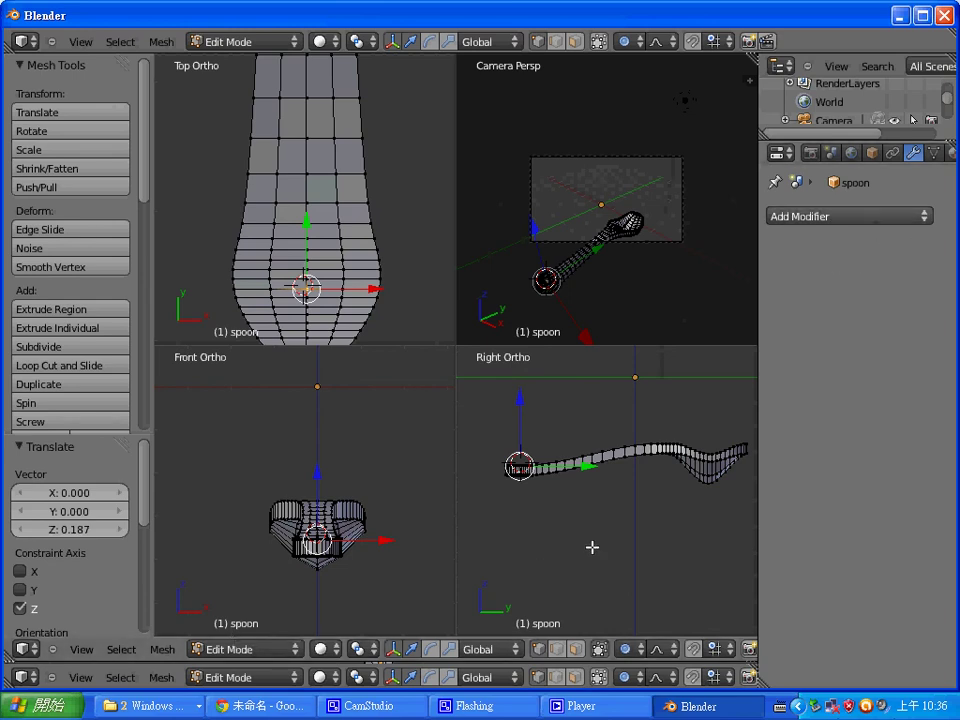
Select the spoon's entire mesh and return to Object Mode.
{"action": "key", "text": "a"}
{"action": "key", "text": "a"}
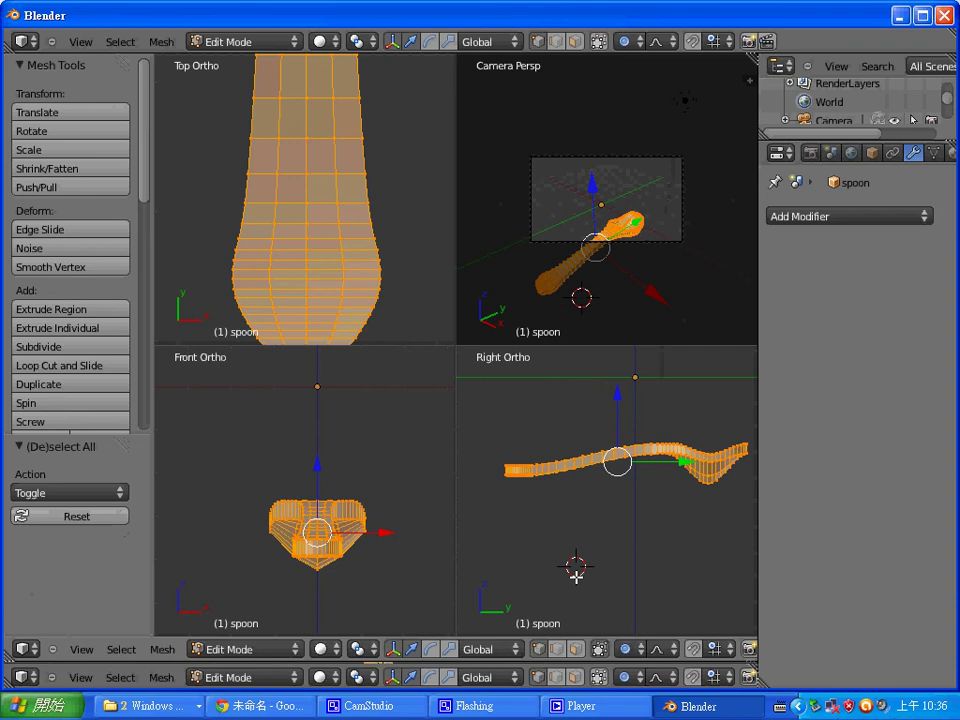
{"action": "left_click", "coordinate": [881, 216]}
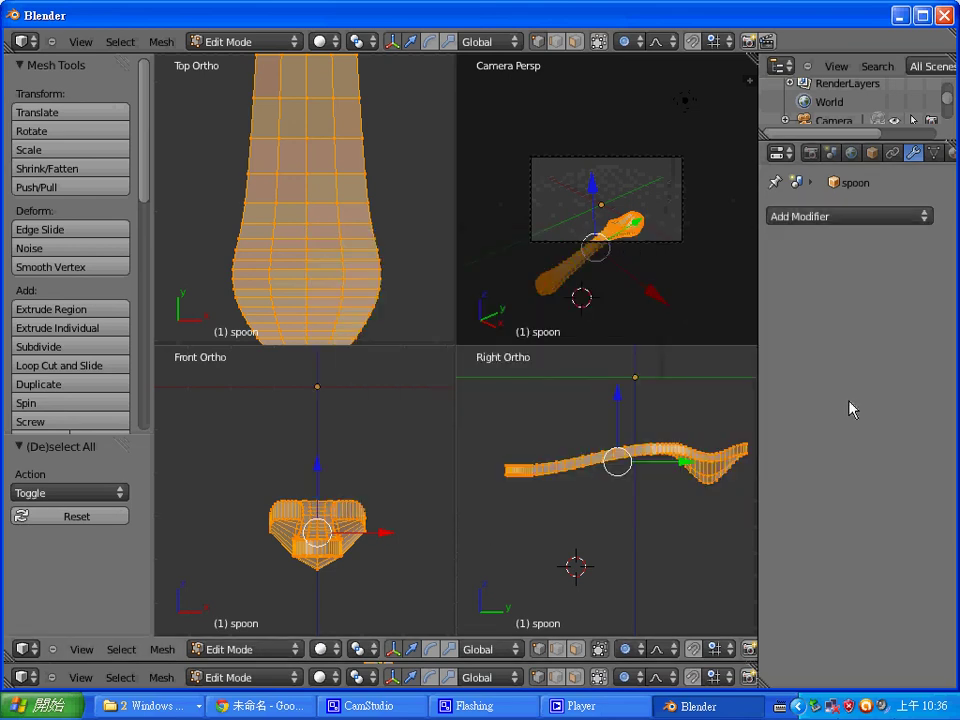
{"action": "left_click", "coordinate": [567, 551]}
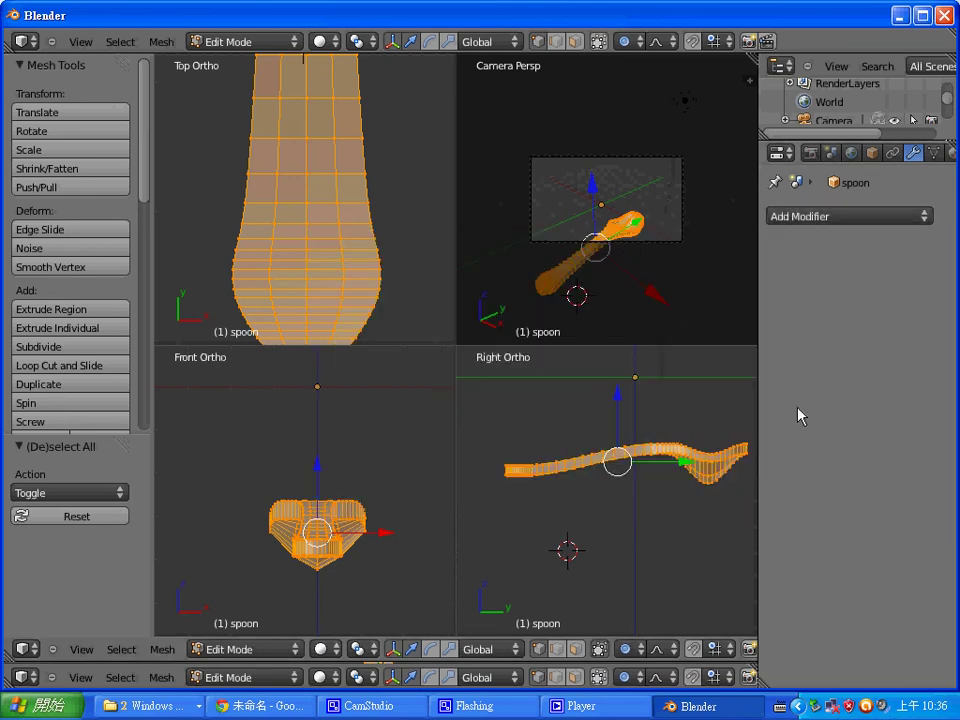
{"action": "left_click", "coordinate": [573, 576]}
{"action": "key", "text": "Tab"}
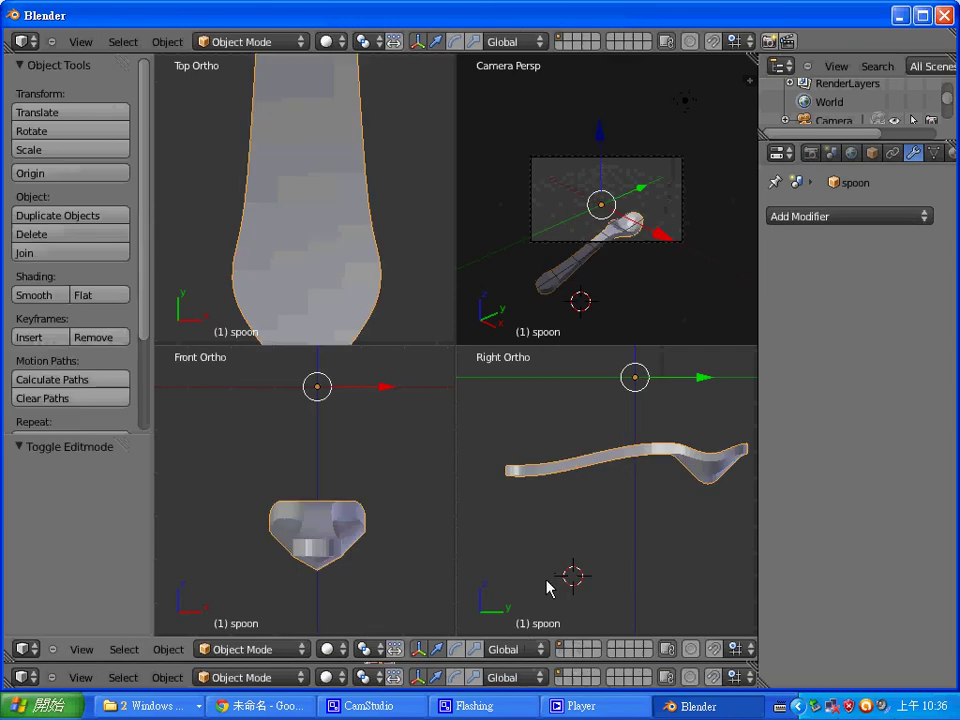
{"action": "scroll", "coordinate": [418, 240], "scroll_direction": "down", "scroll_amount": 3}
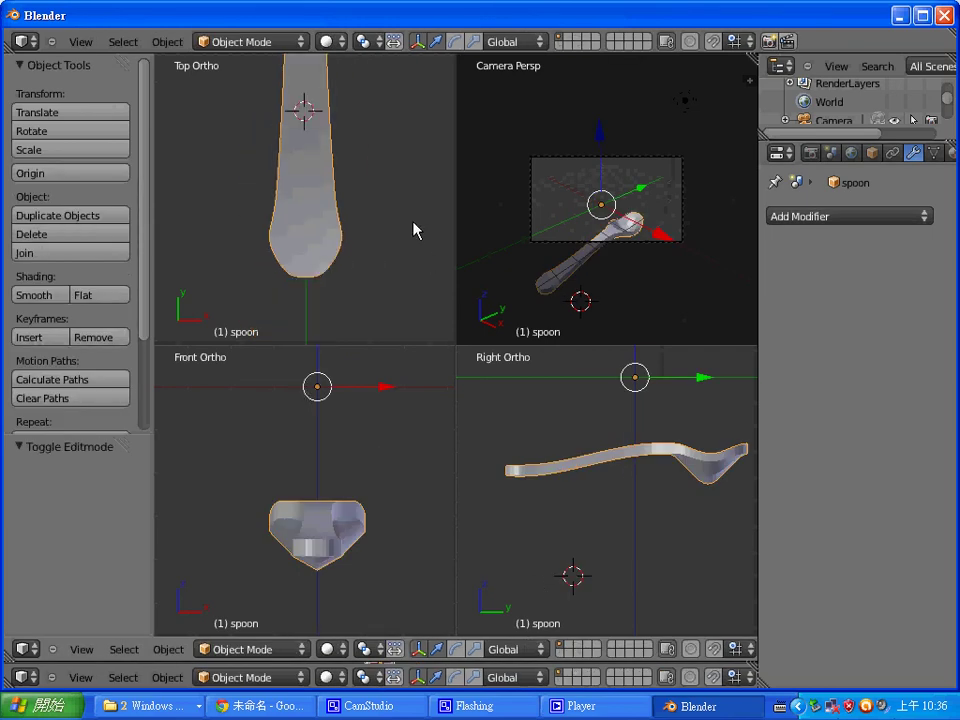
Add a Subdivision Surface modifier to the spoon, set its view subdivisions to 3, and apply it to the mesh.
{"action": "scroll", "coordinate": [628, 270], "scroll_direction": "down", "scroll_amount": 1}
{"action": "scroll", "coordinate": [628, 257], "scroll_direction": "up", "scroll_amount": 4}
{"action": "scroll", "coordinate": [250, 480], "scroll_direction": "down", "scroll_amount": 1}
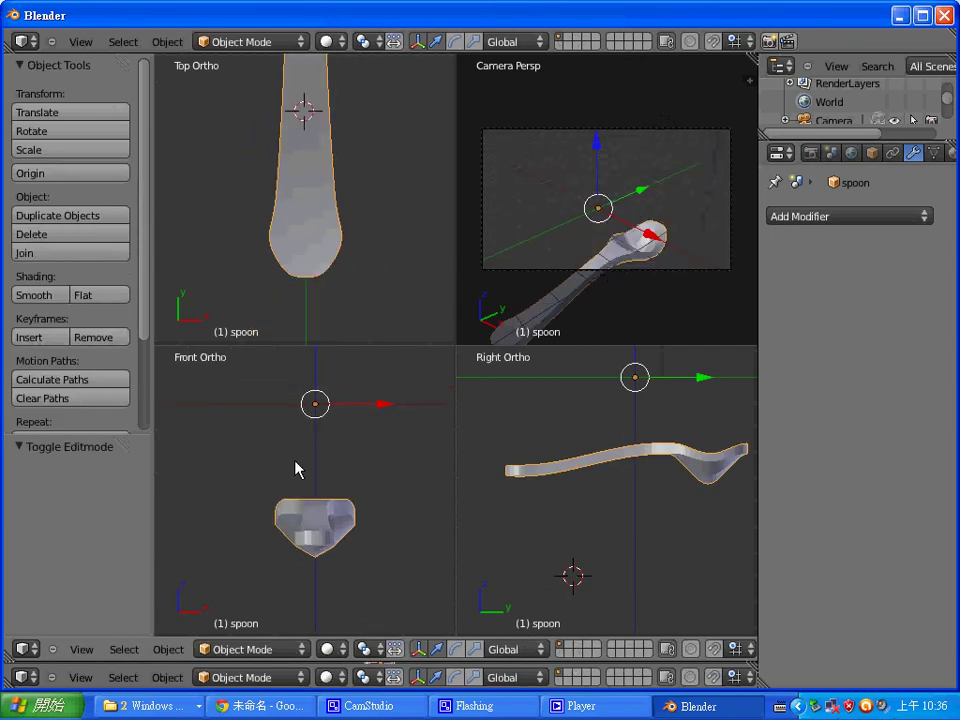
{"action": "scroll", "coordinate": [491, 484], "scroll_direction": "up", "scroll_amount": 1}
{"action": "scroll", "coordinate": [345, 235], "scroll_direction": "down", "scroll_amount": 5}
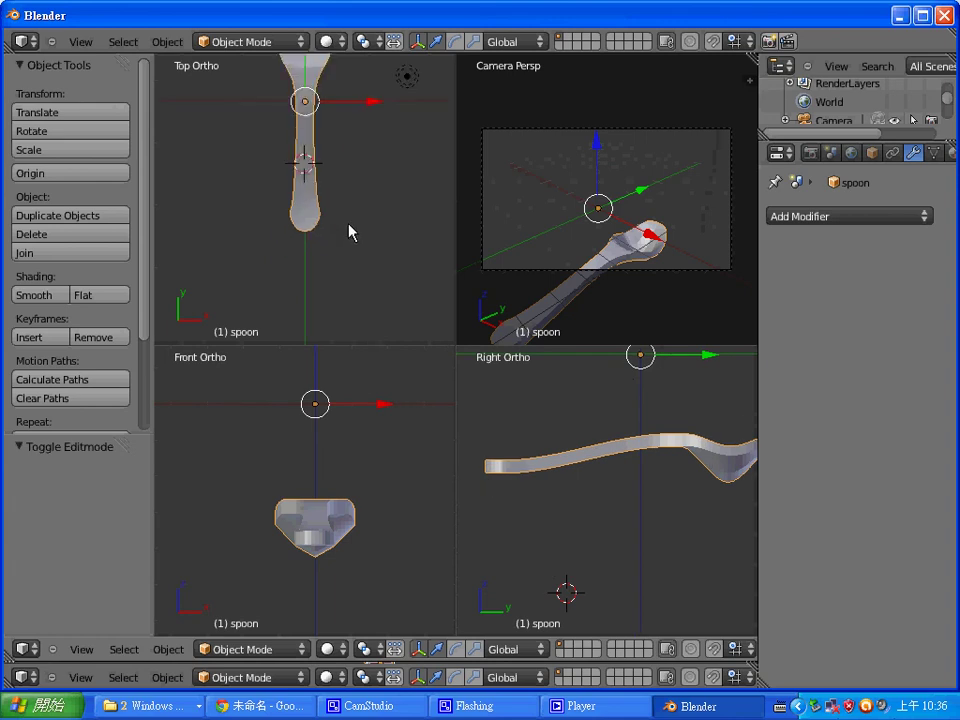
{"action": "scroll", "coordinate": [364, 210], "scroll_direction": "up", "scroll_amount": 2}
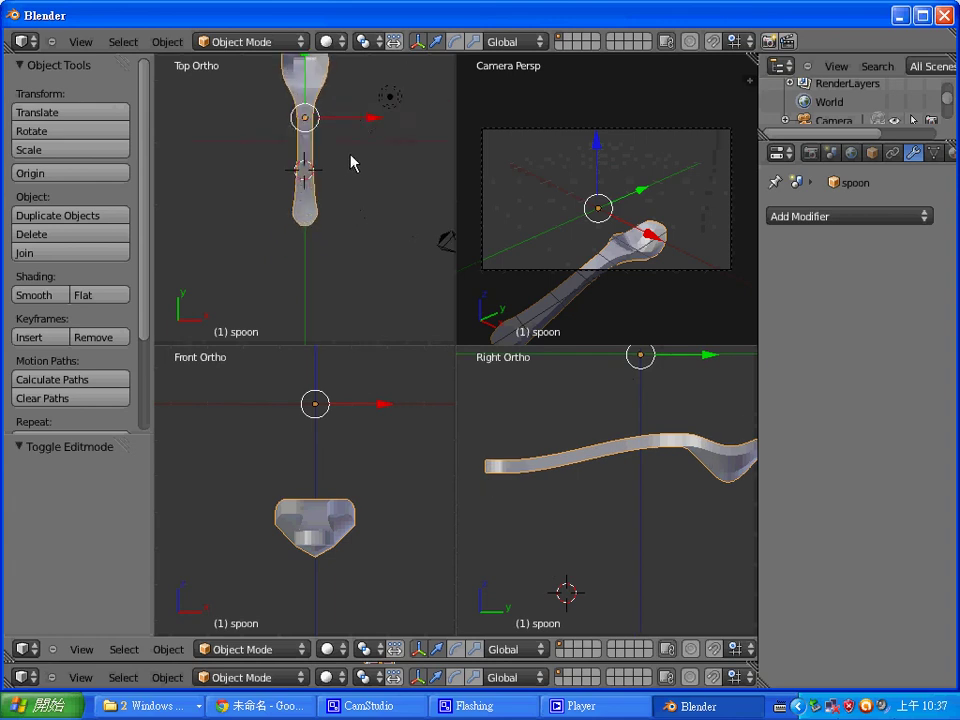
{"action": "middle_click_drag", "start_coordinate": [363, 172], "coordinate": [369, 302], "text": "shift"}
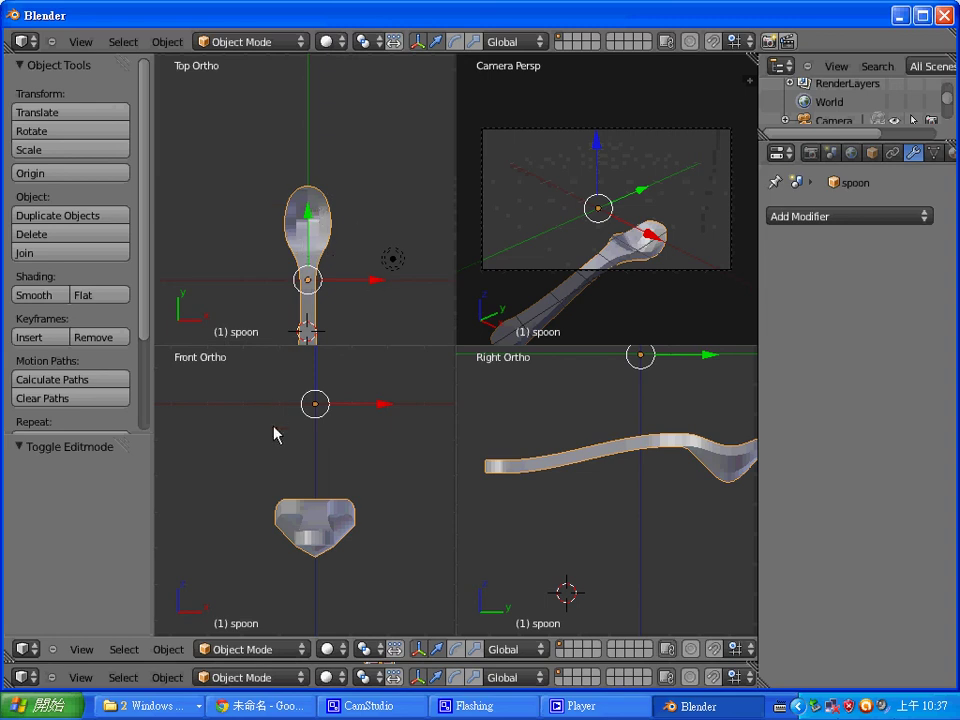
{"action": "left_click", "coordinate": [884, 218]}
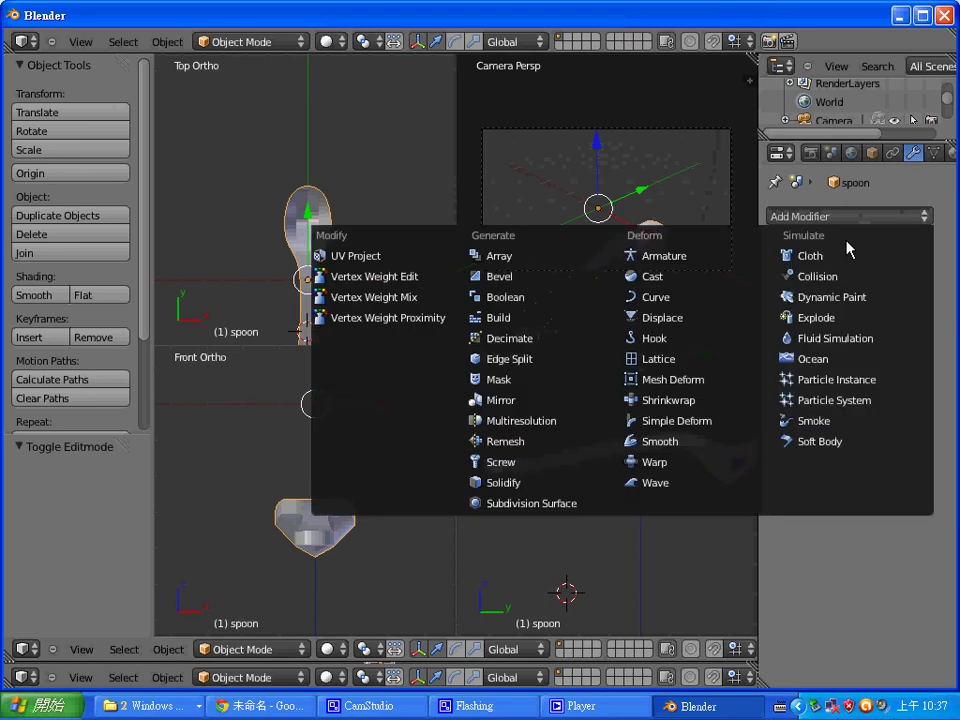
{"action": "left_click", "coordinate": [534, 503]}
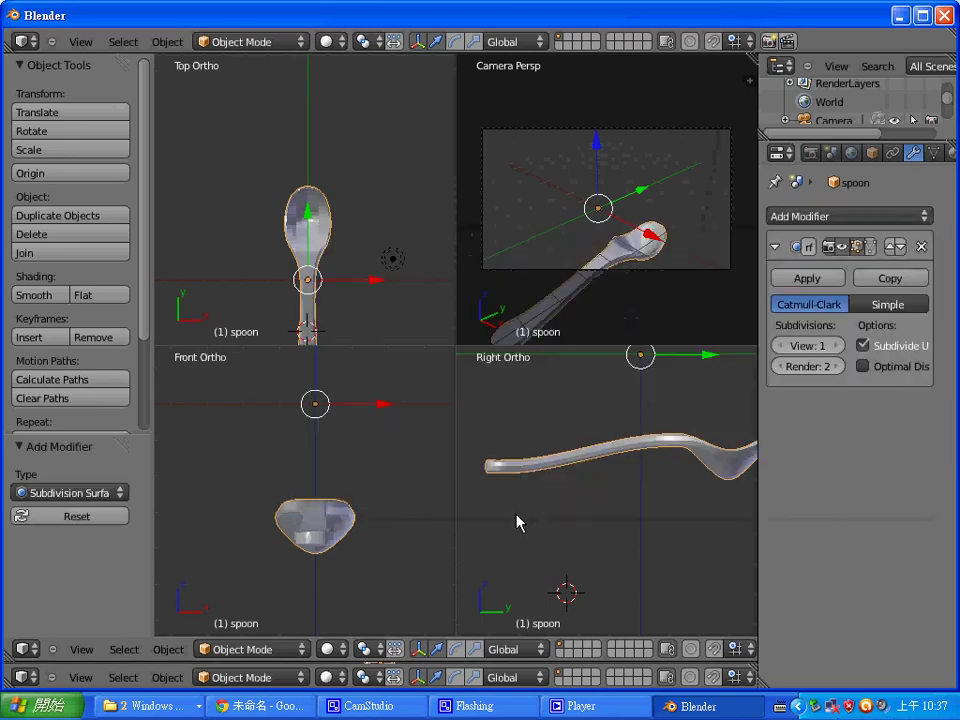
{"action": "left_click", "coordinate": [836, 350]}
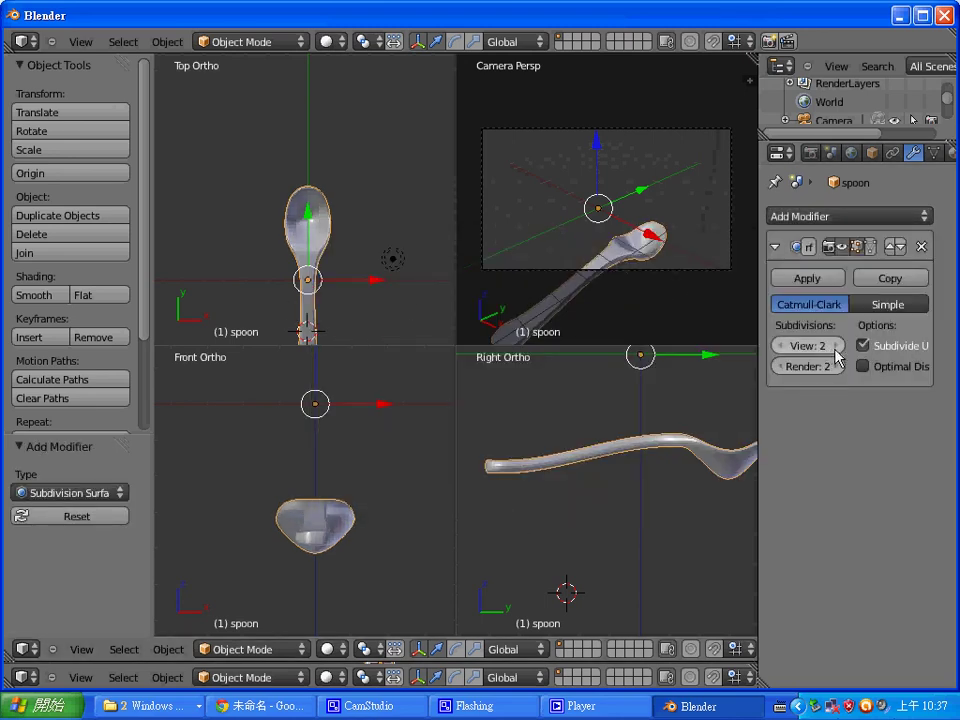
{"action": "left_click", "coordinate": [836, 350]}
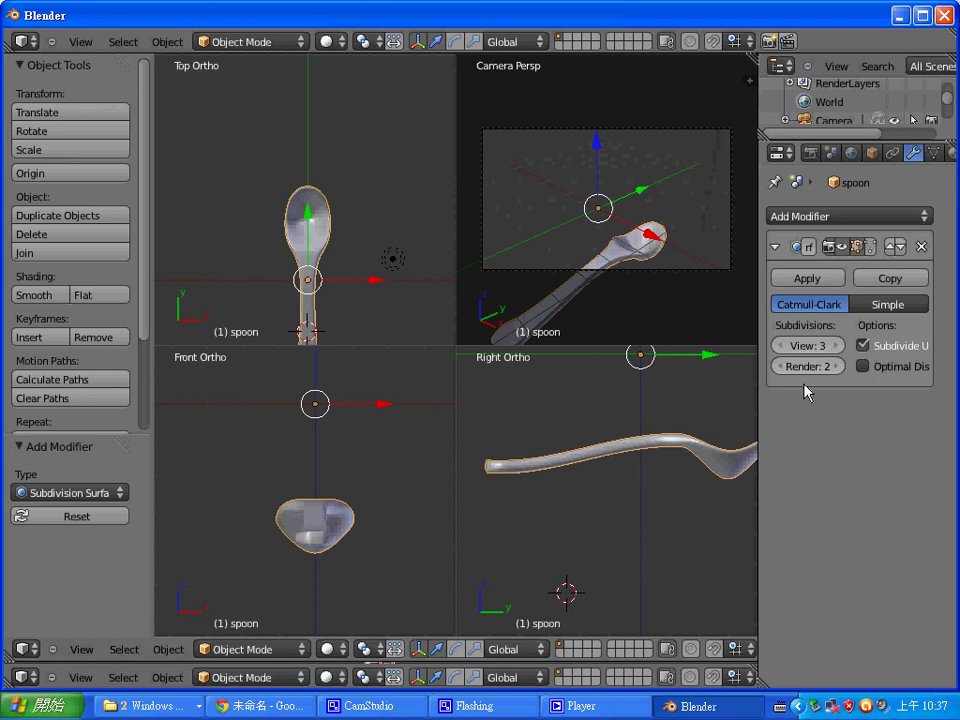
{"action": "left_click", "coordinate": [805, 279]}
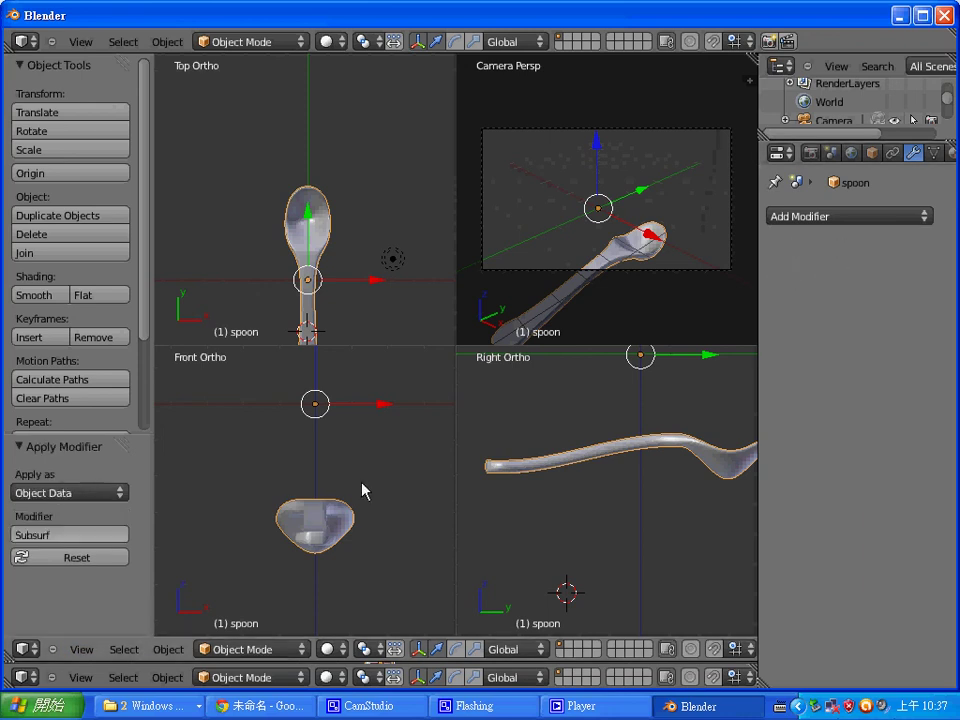
{"action": "scroll", "coordinate": [264, 210], "scroll_direction": "up", "scroll_amount": 1}
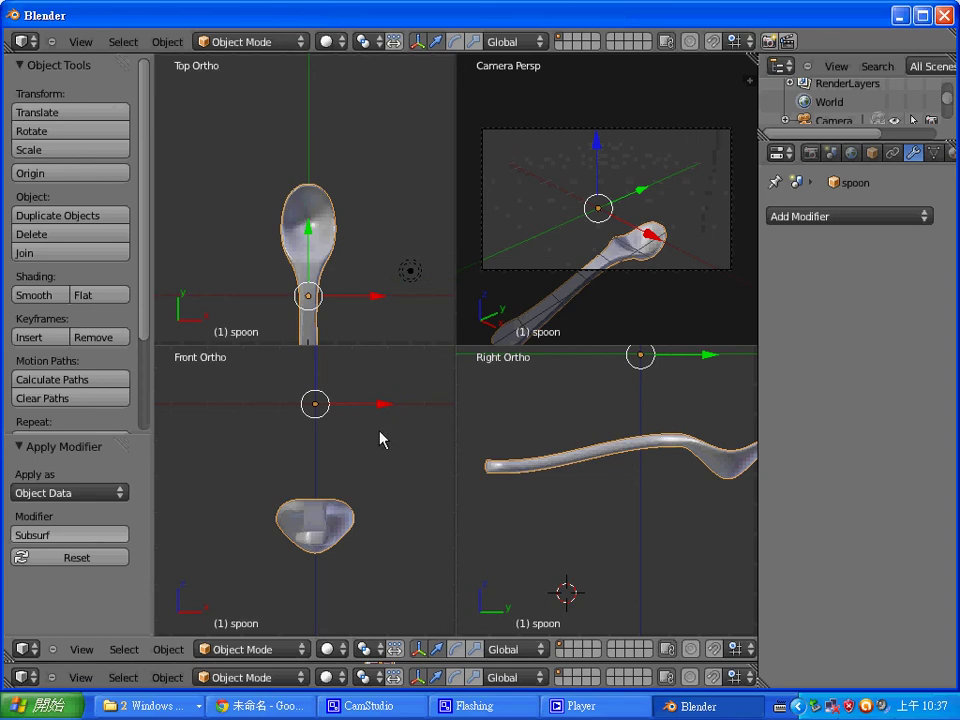
{"action": "left_click", "coordinate": [580, 705]}
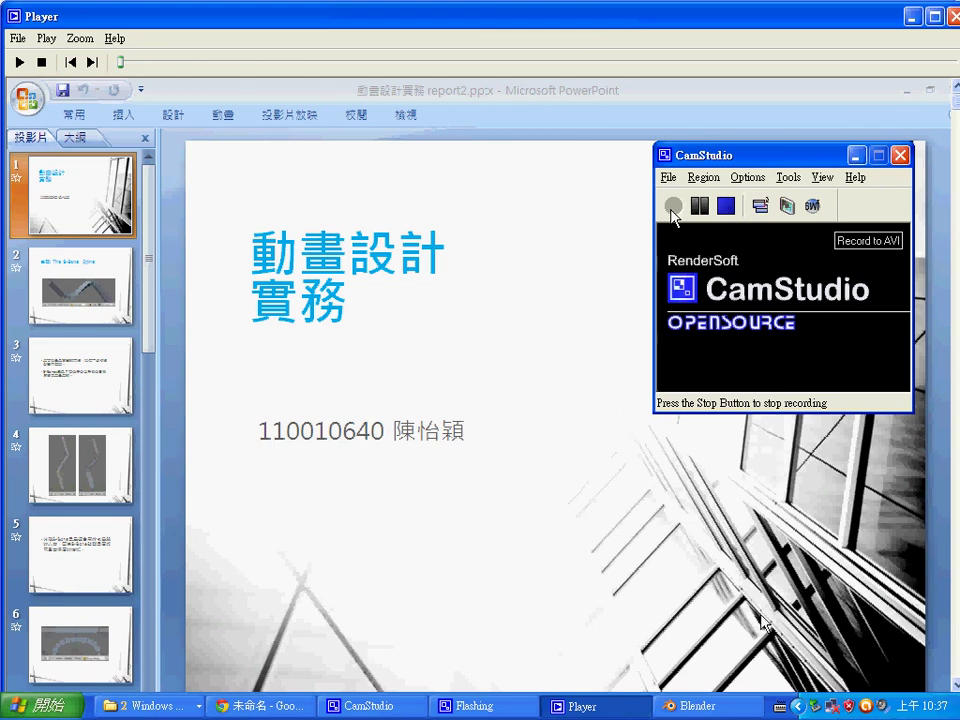
{"action": "left_click", "coordinate": [685, 705]}
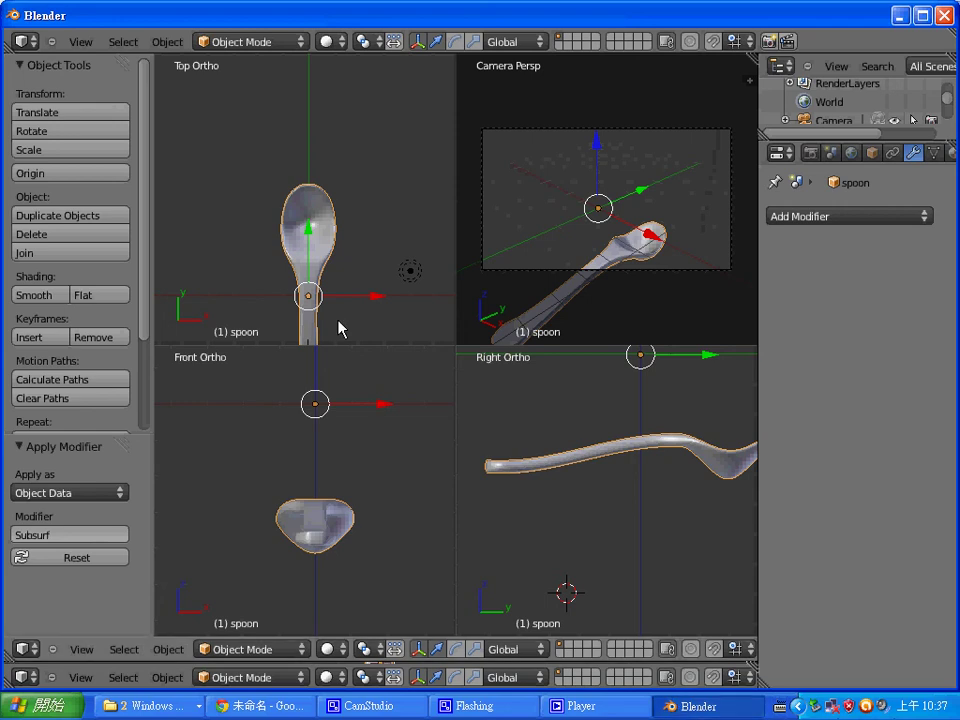
{"action": "key", "text": "alt+Tab"}
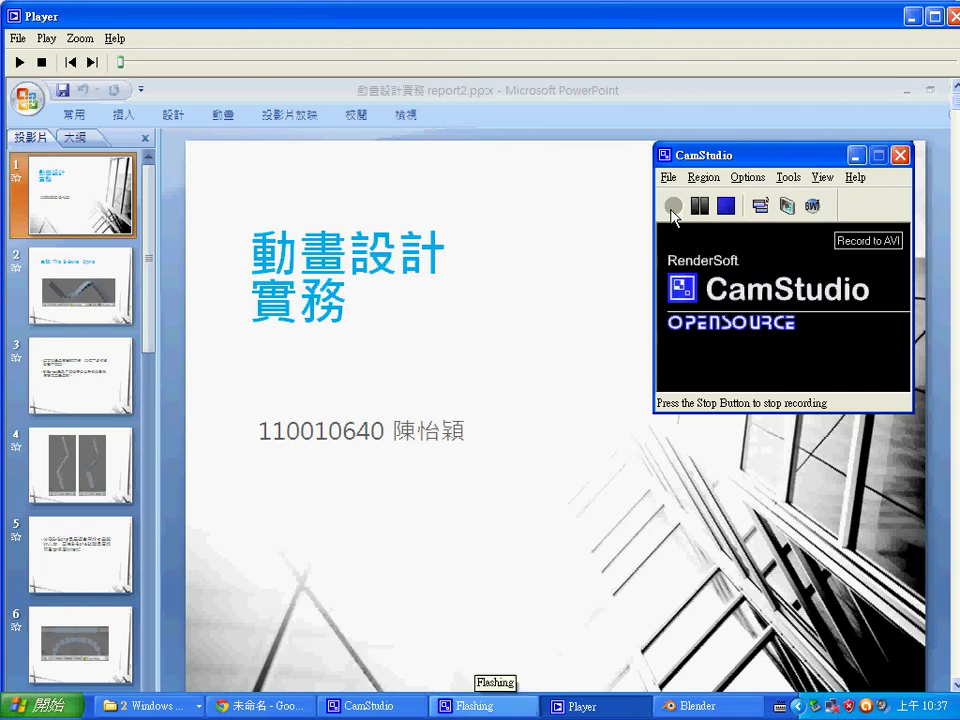
{"action": "left_click", "coordinate": [362, 706]}
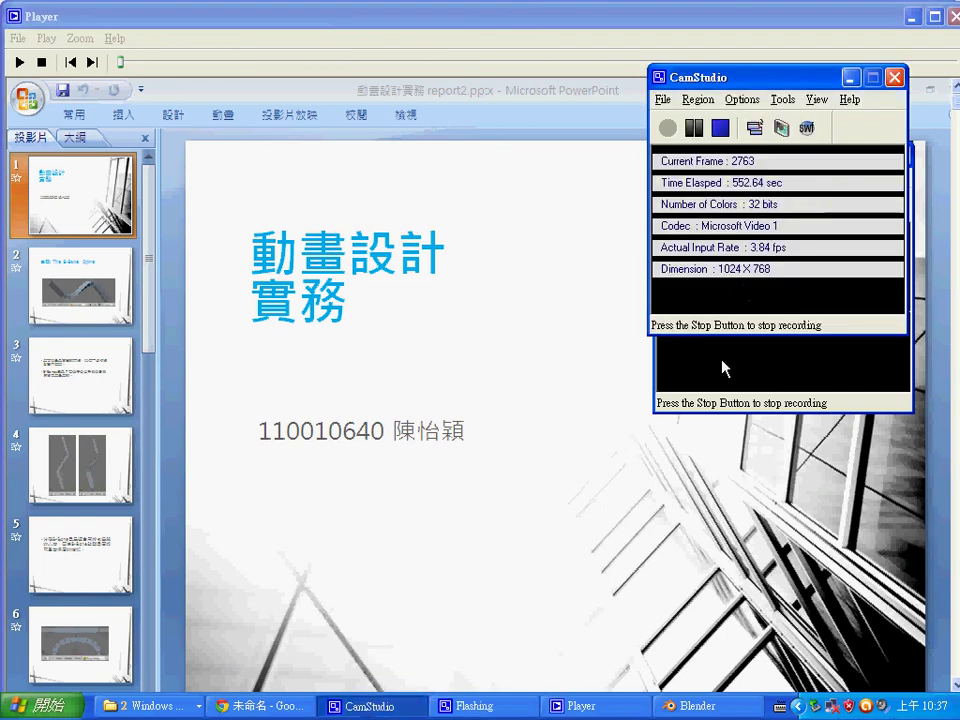